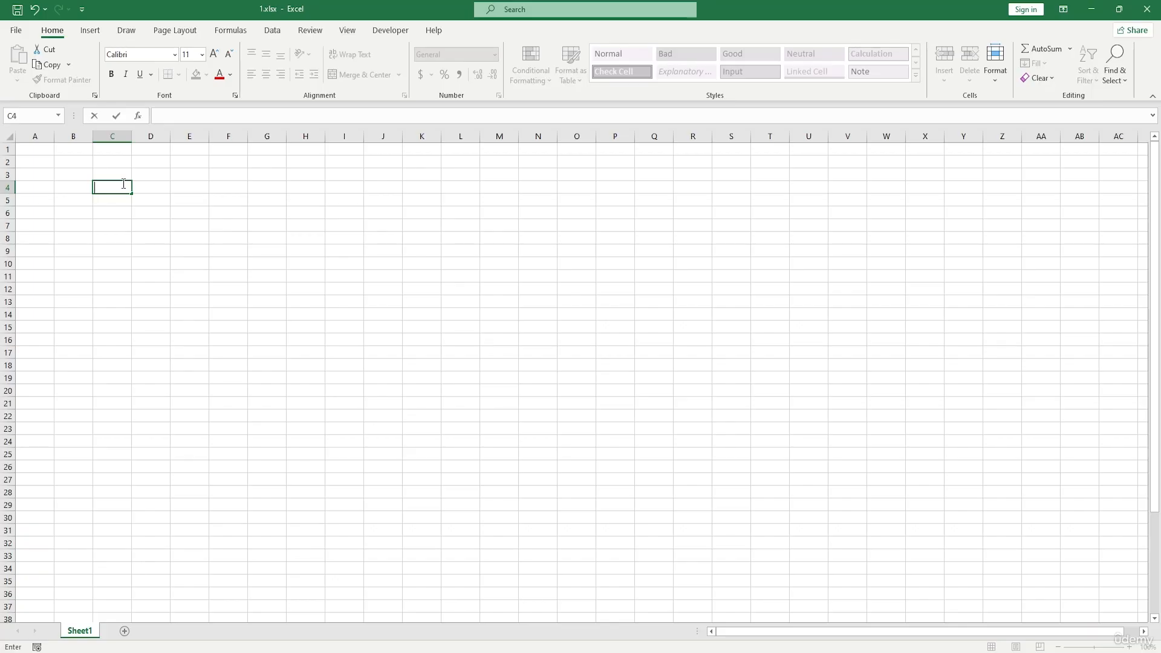
Enter the labels LEFT, Right, MID, REPT and LEN down cells A1 to A5
click(45, 148)
text(L)
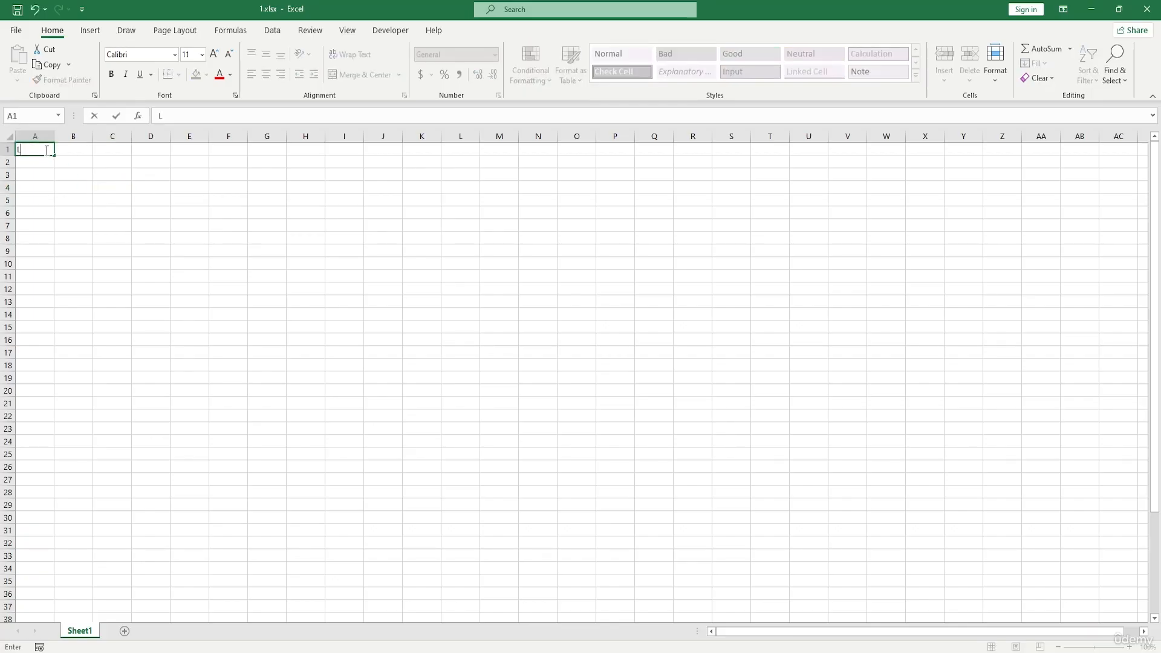
text(EFT)
key(Return)
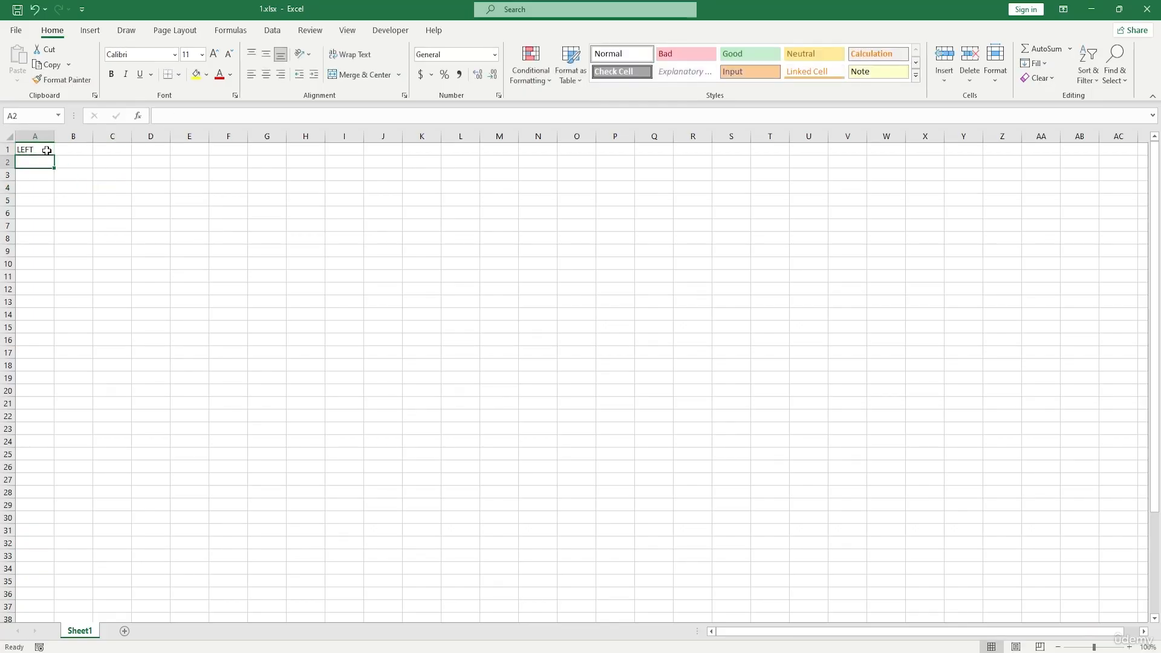
text(Right)
key(Return)
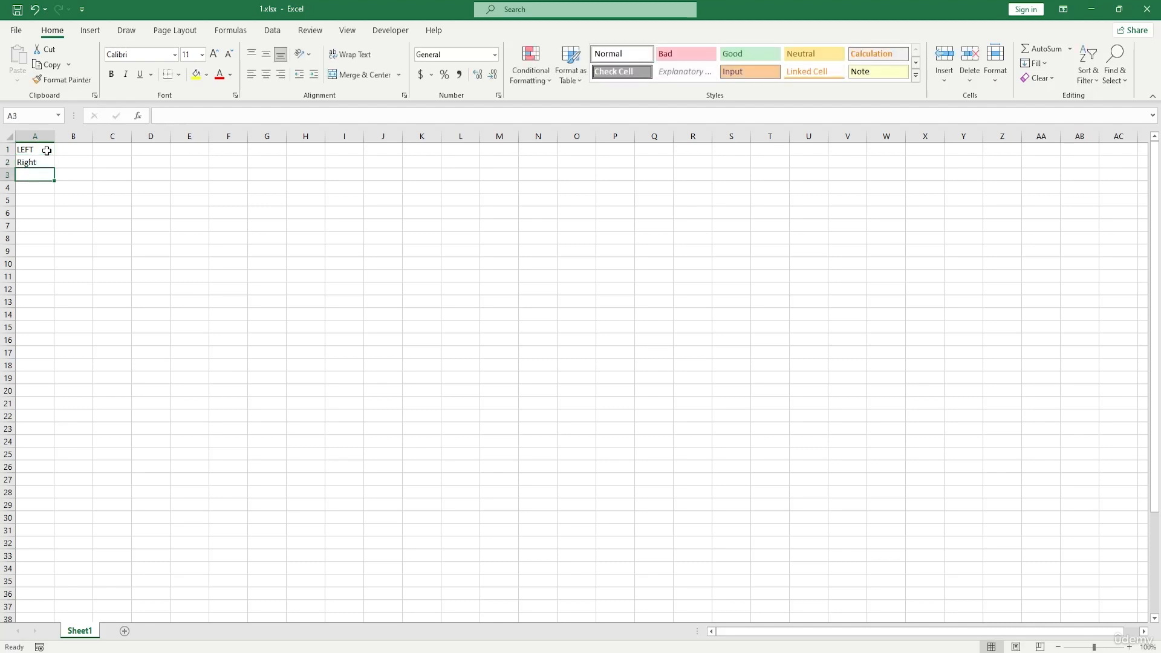
text(MID)
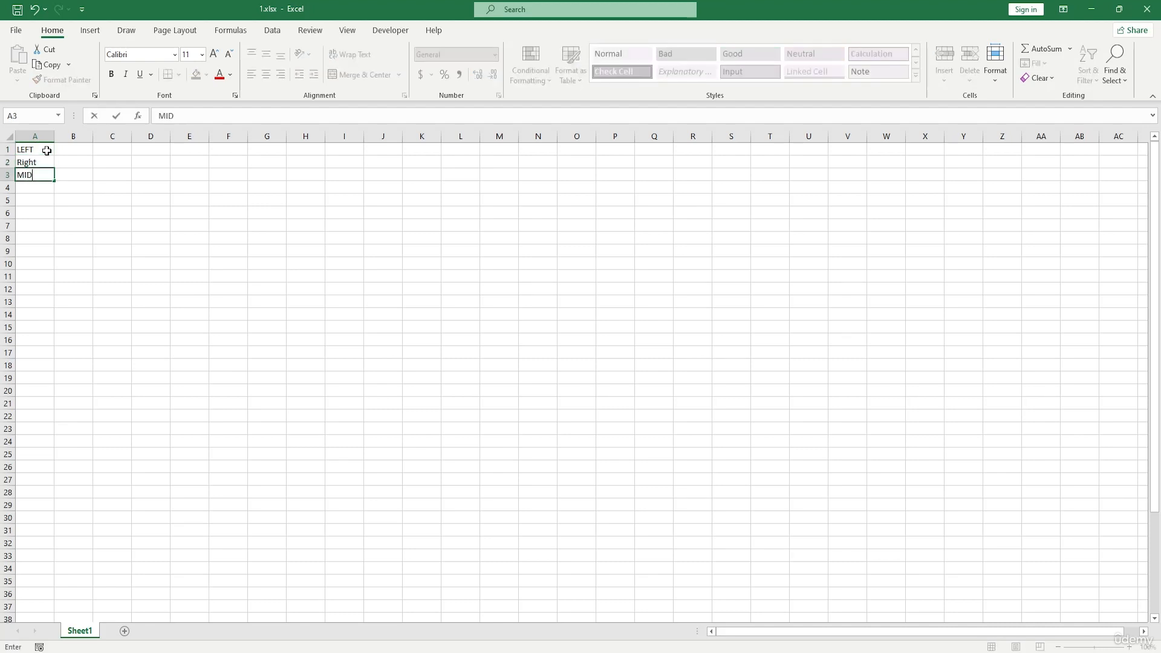
key(Tab)
key(Caps_Lock)
key(Return)
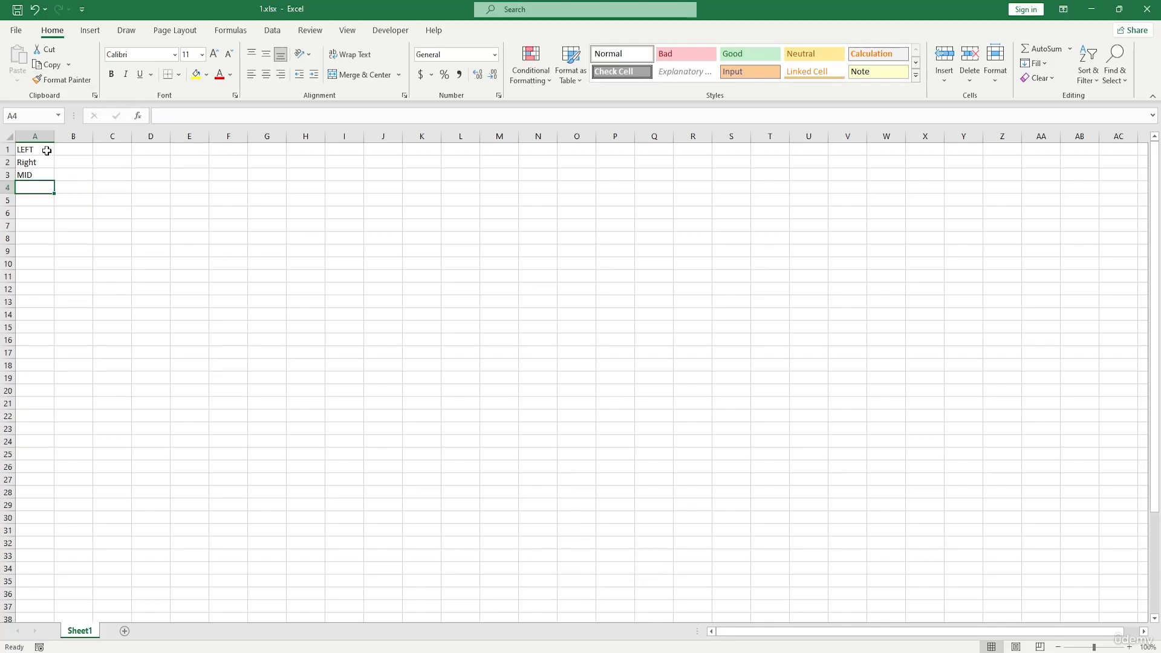
text(REPT)
key(Return)
text(LE)
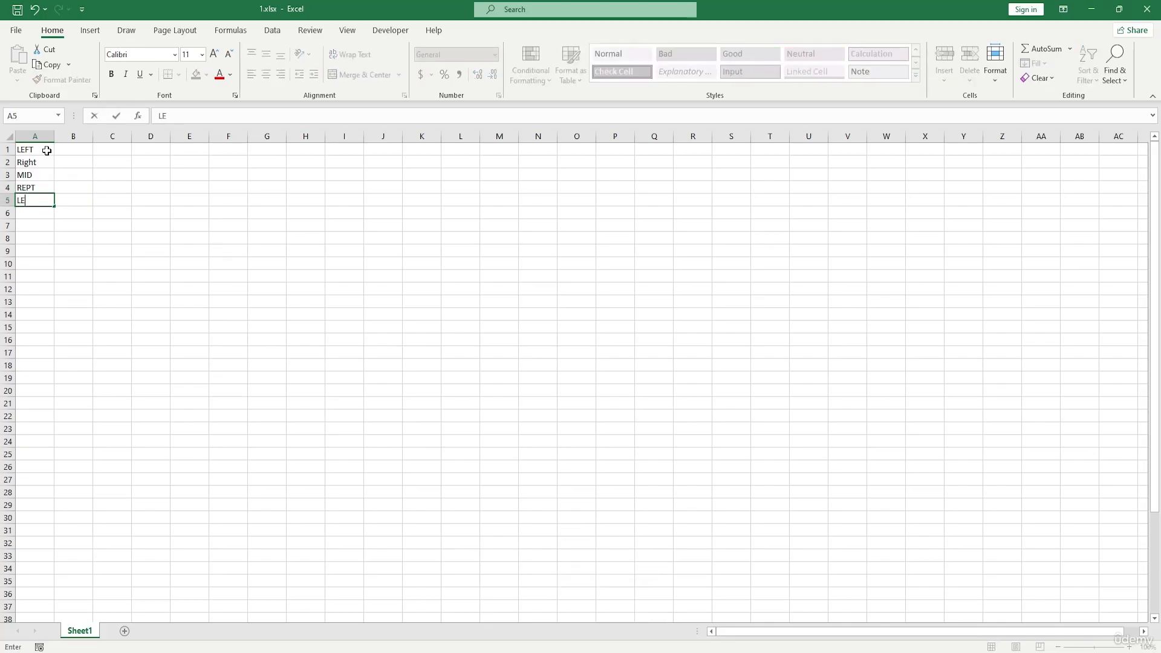
text(N)
Change the label in cell A2 to all capitals, RIGHT
double_click(42, 160)
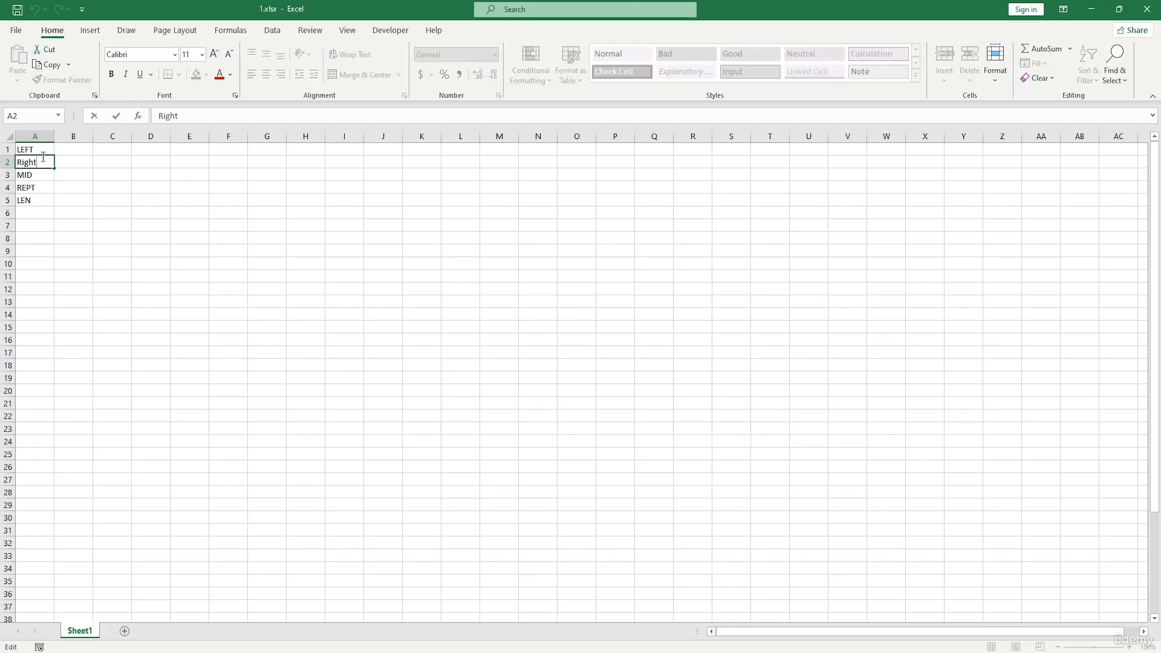
key(BackSpace)
key(BackSpace)
key(BackSpace)
text(GHT)
click(91, 186)
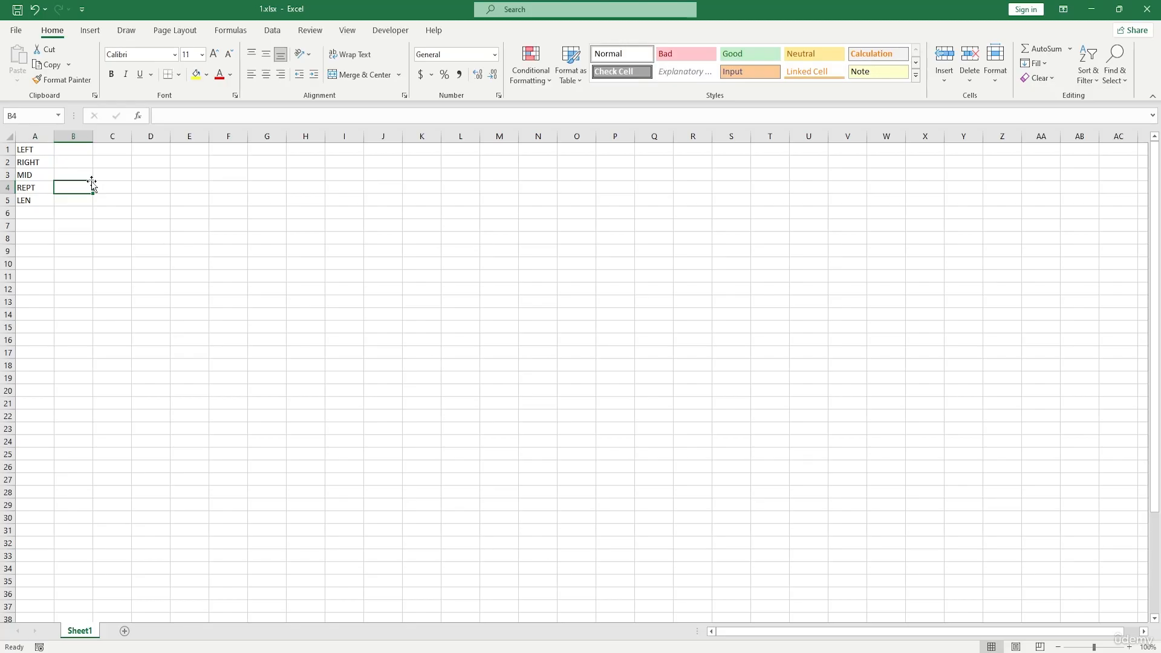
key(Caps_Lock)
double_click(82, 148)
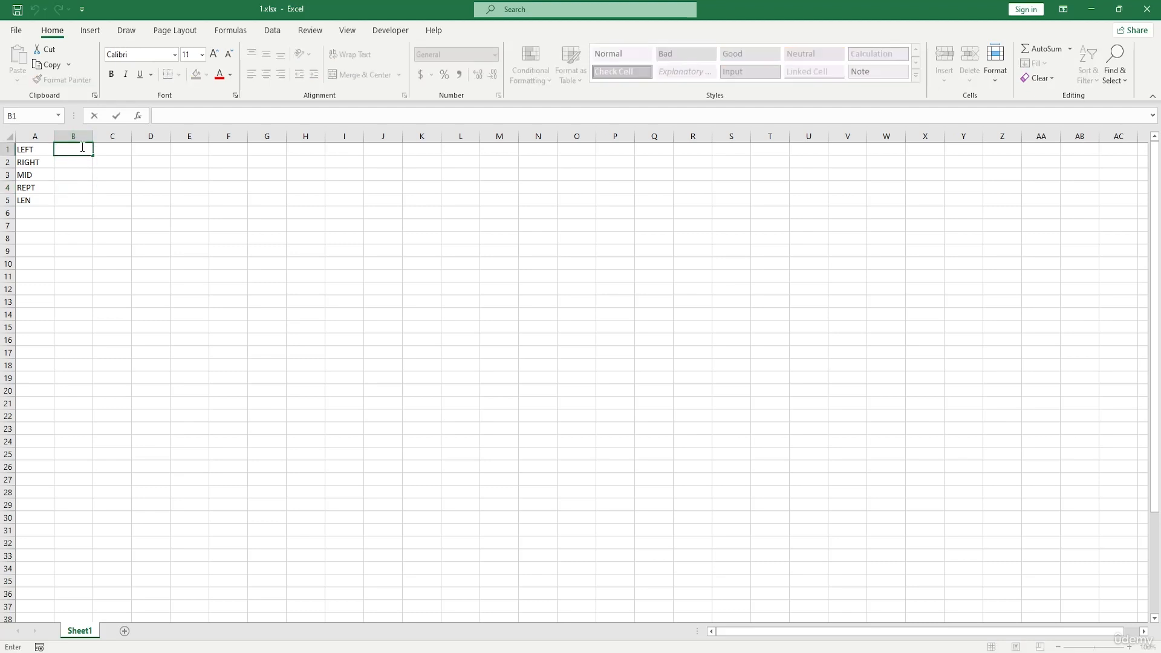
text(=)
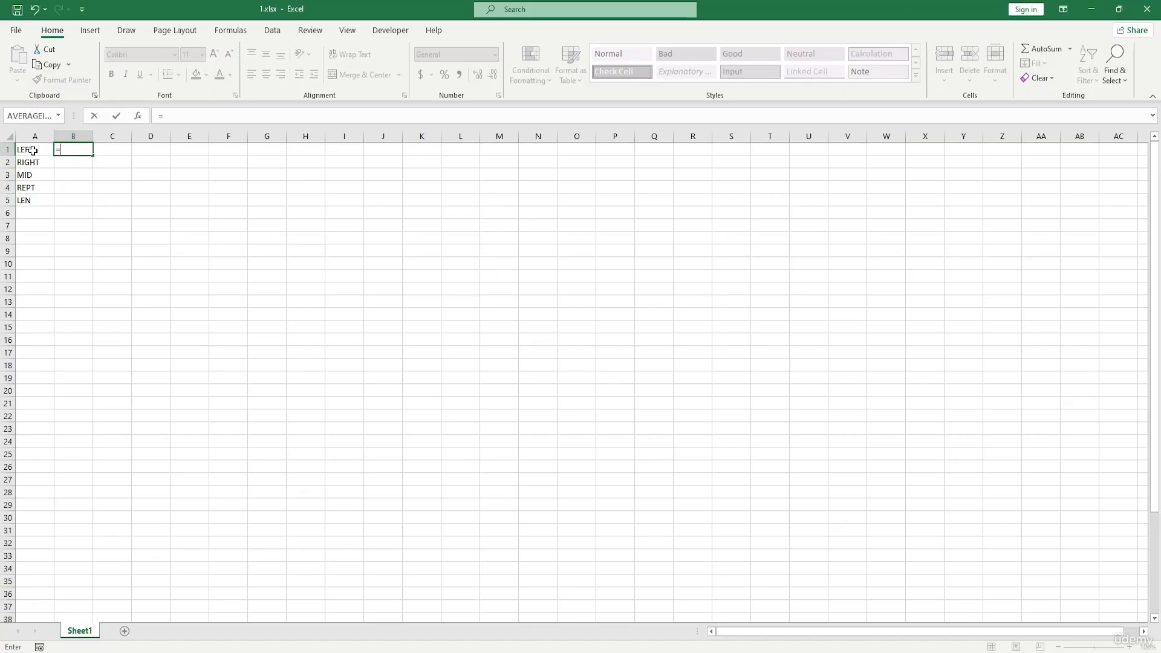
drag(29, 150, 54, 193)
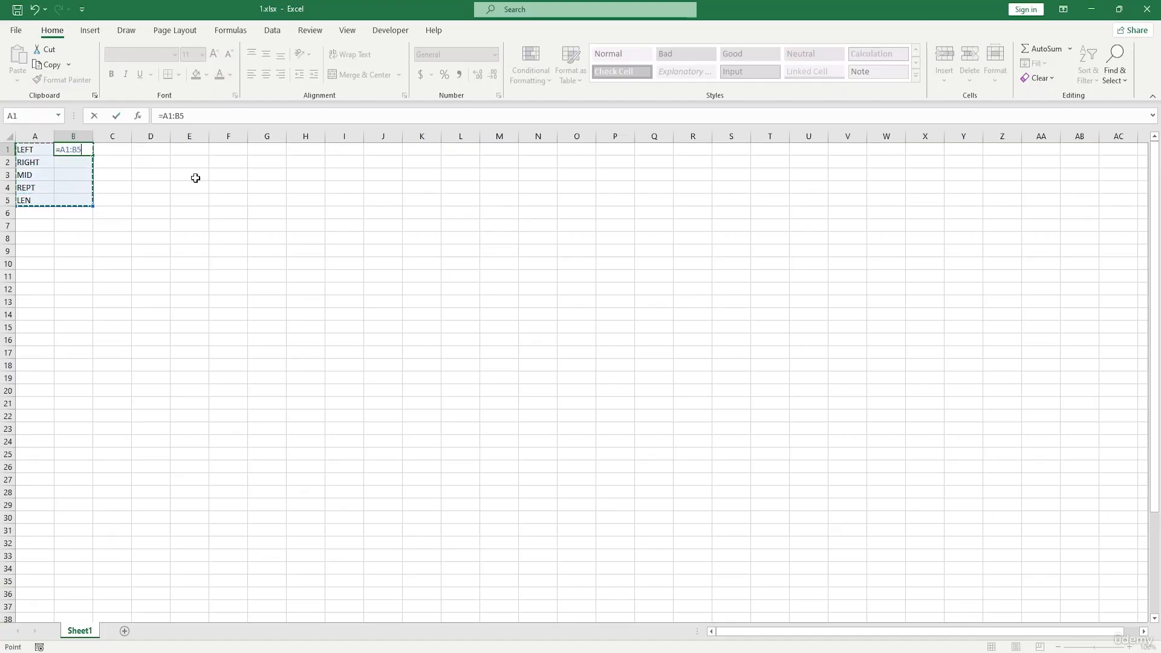
key(Escape)
Enlarge the font of cells A1:B5 to 28 and widen columns A and B to give the larger text room
drag(35, 148, 83, 201)
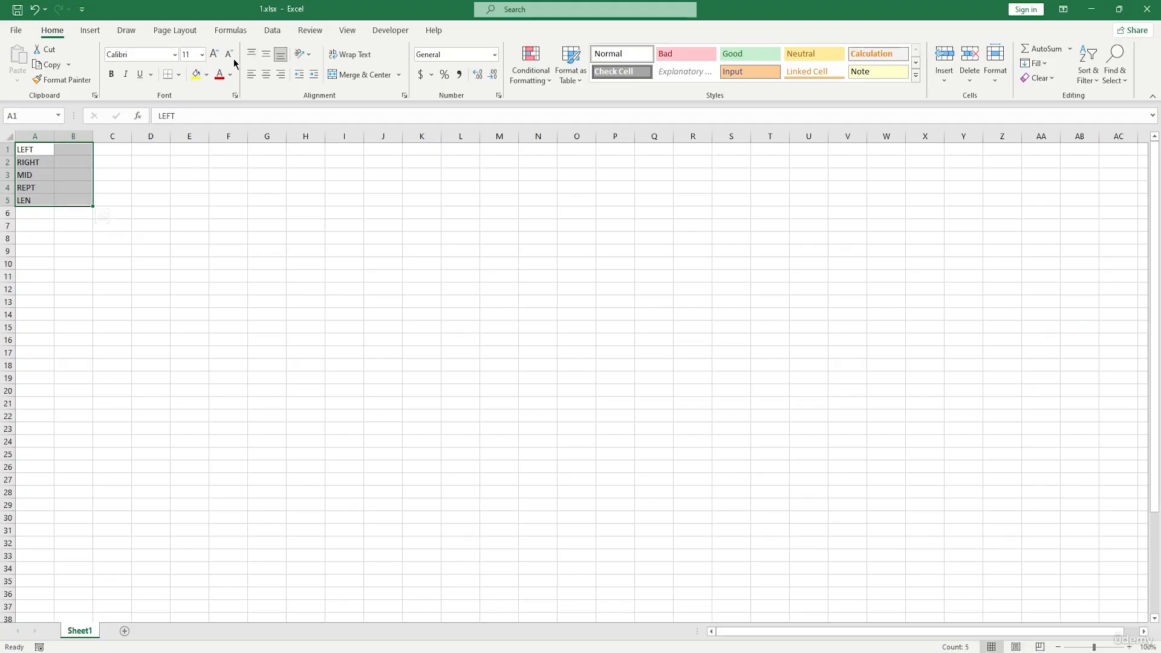
click(215, 53)
click(215, 54)
click(215, 54)
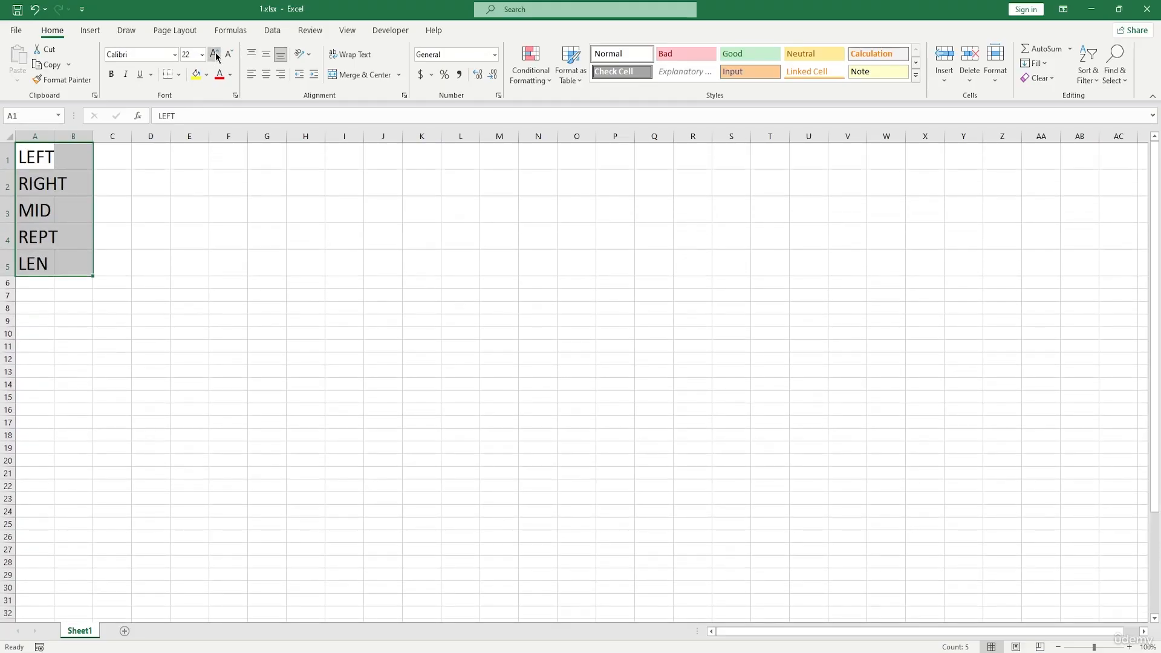
click(215, 54)
click(189, 189)
drag(54, 136, 222, 134)
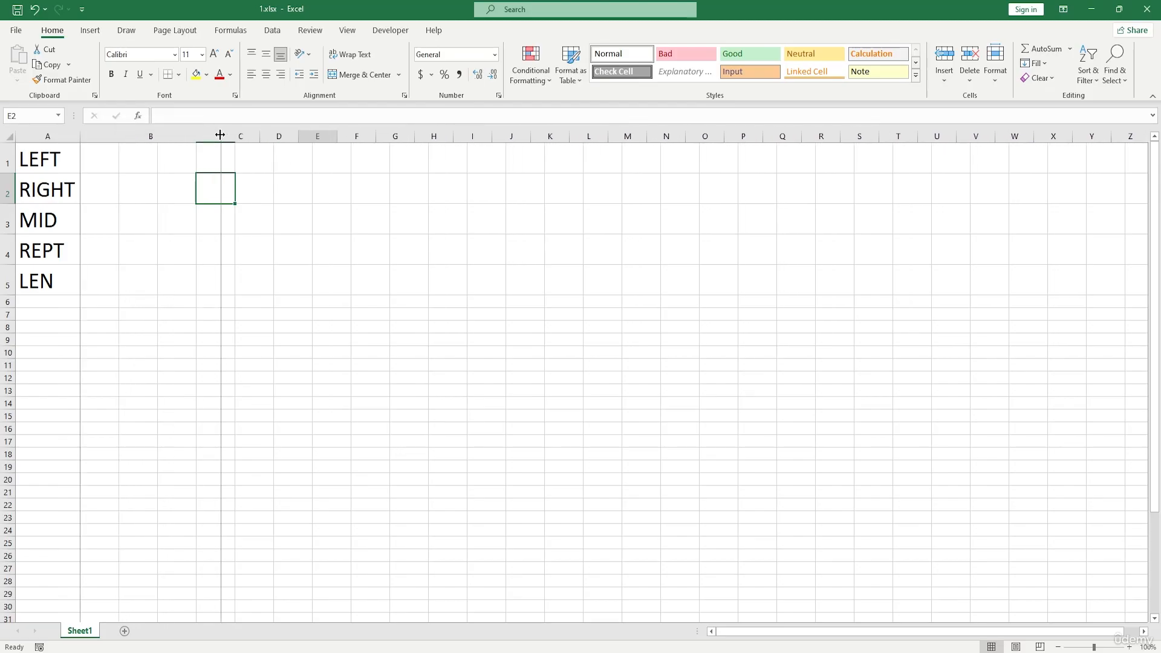
Enter the formula =LEFT("Technology",4) in cell B1
double_click(136, 161)
text(=)
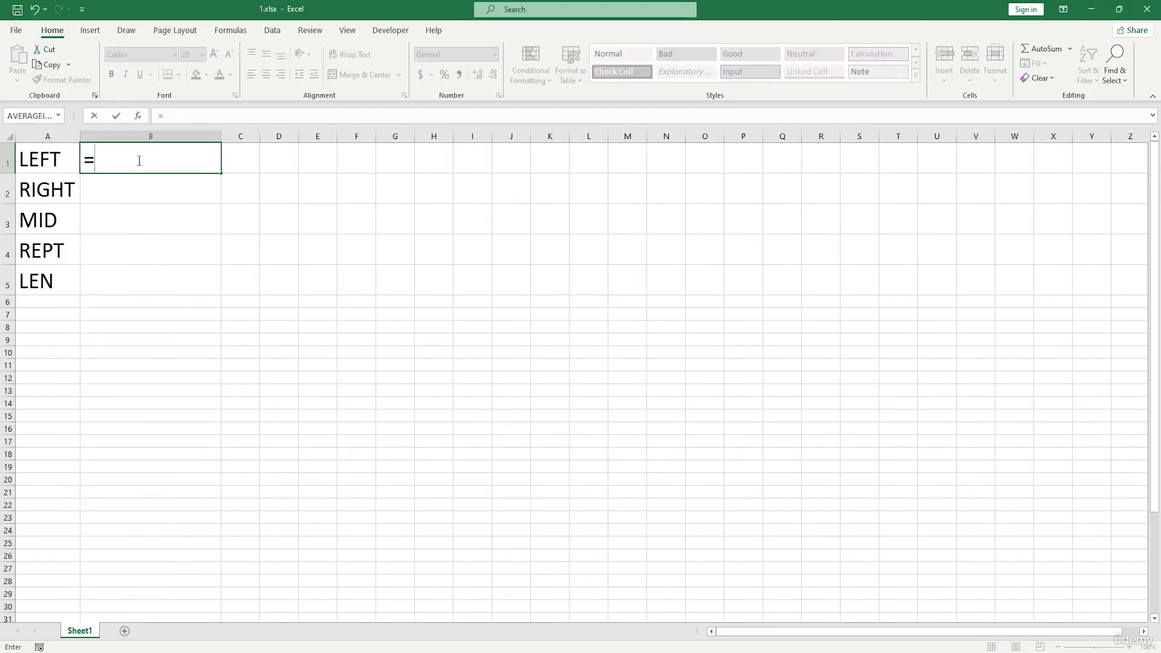
text(left)
key(Tab)
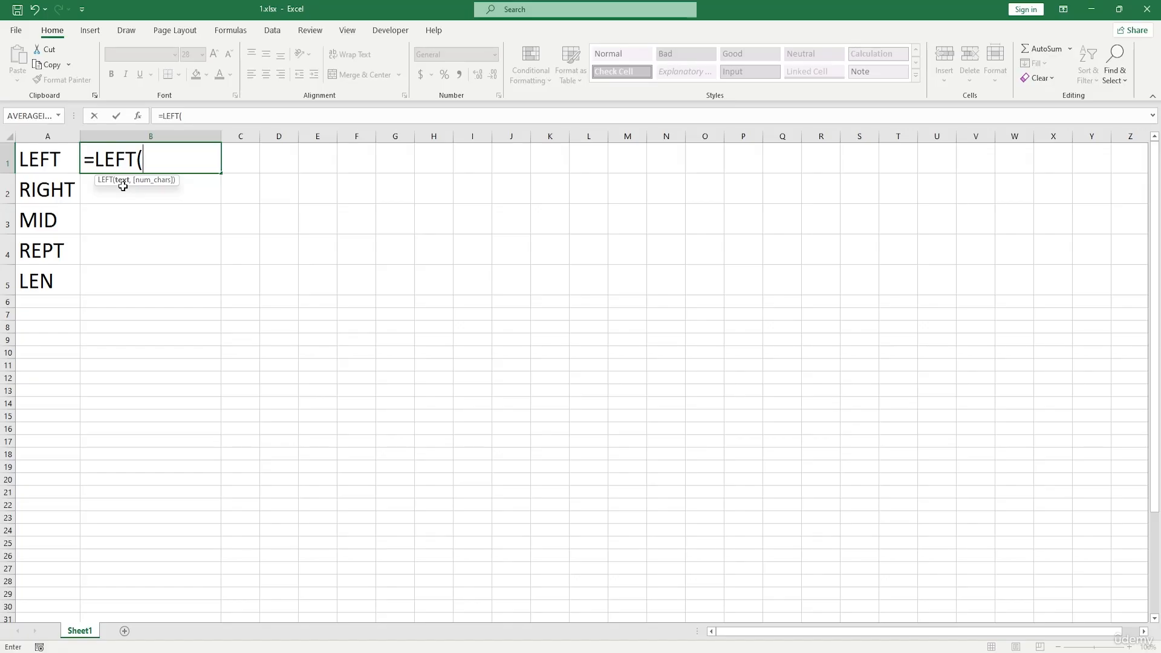
text(T)
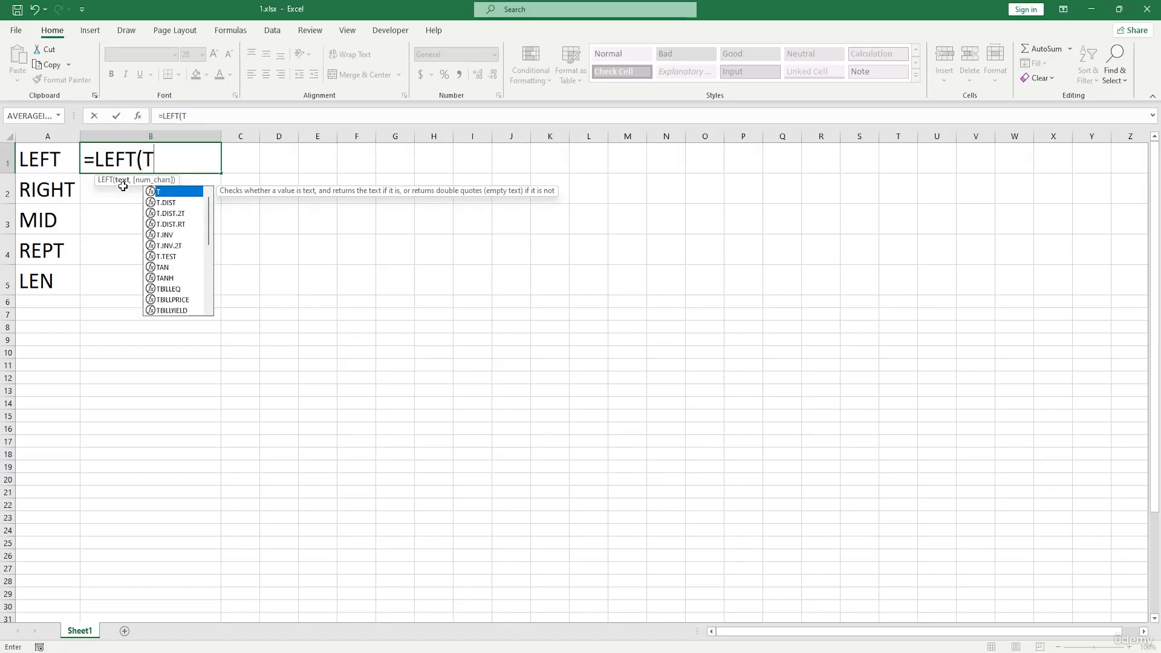
key(BackSpace)
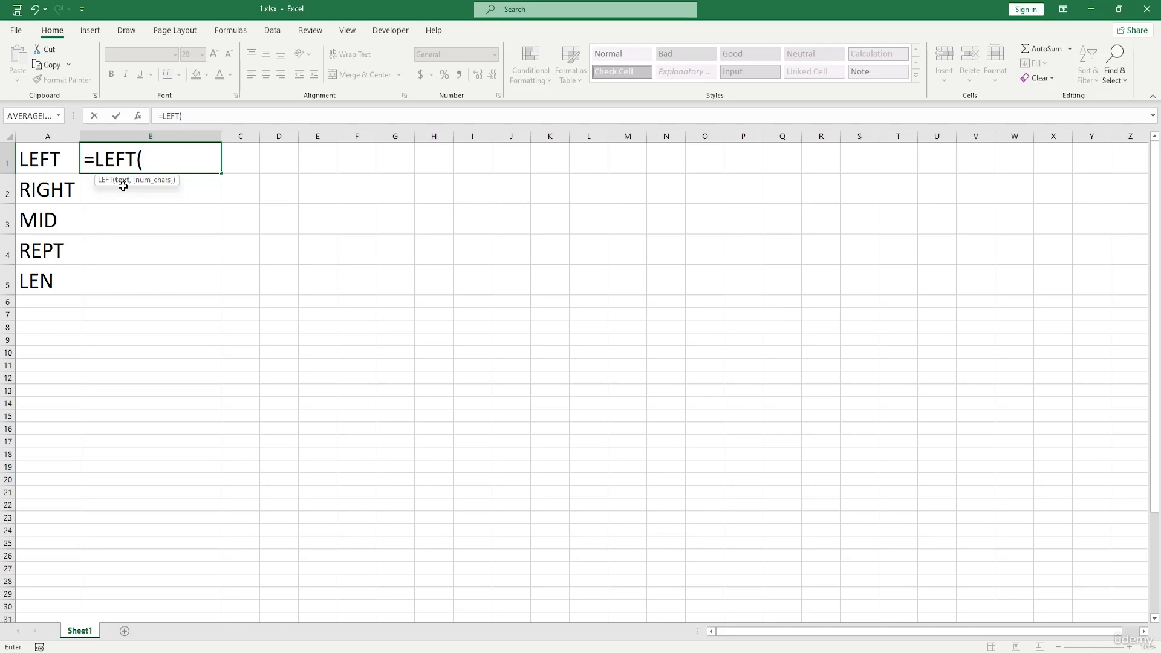
text("Technology)
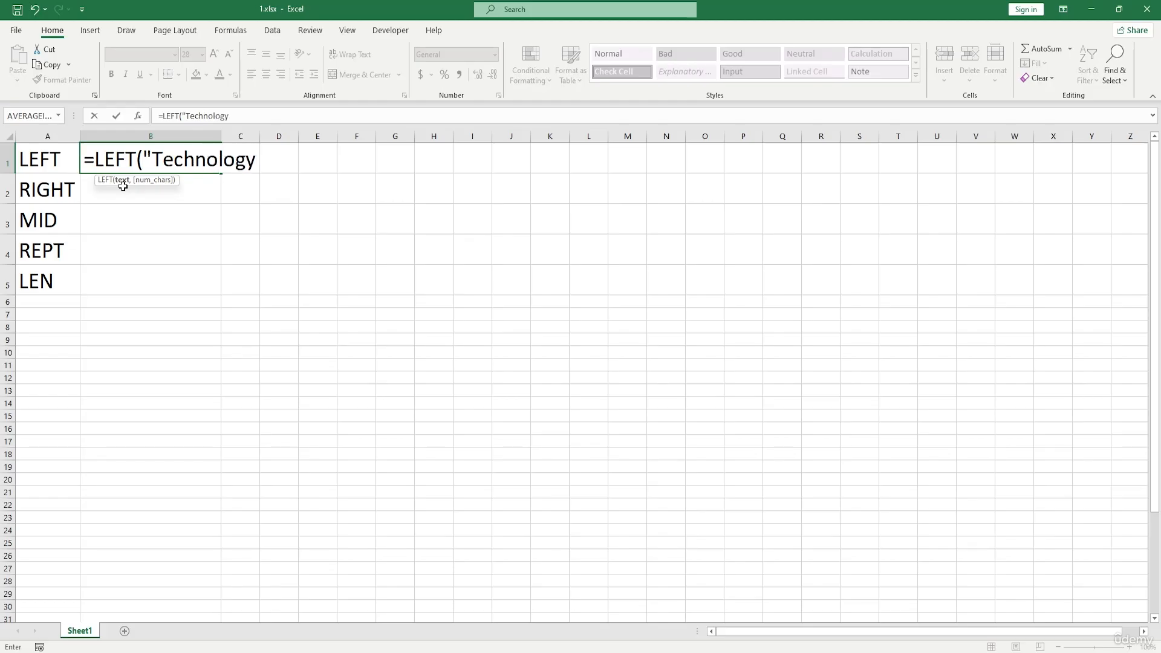
text(")
text(,)
text(*)
text(4))
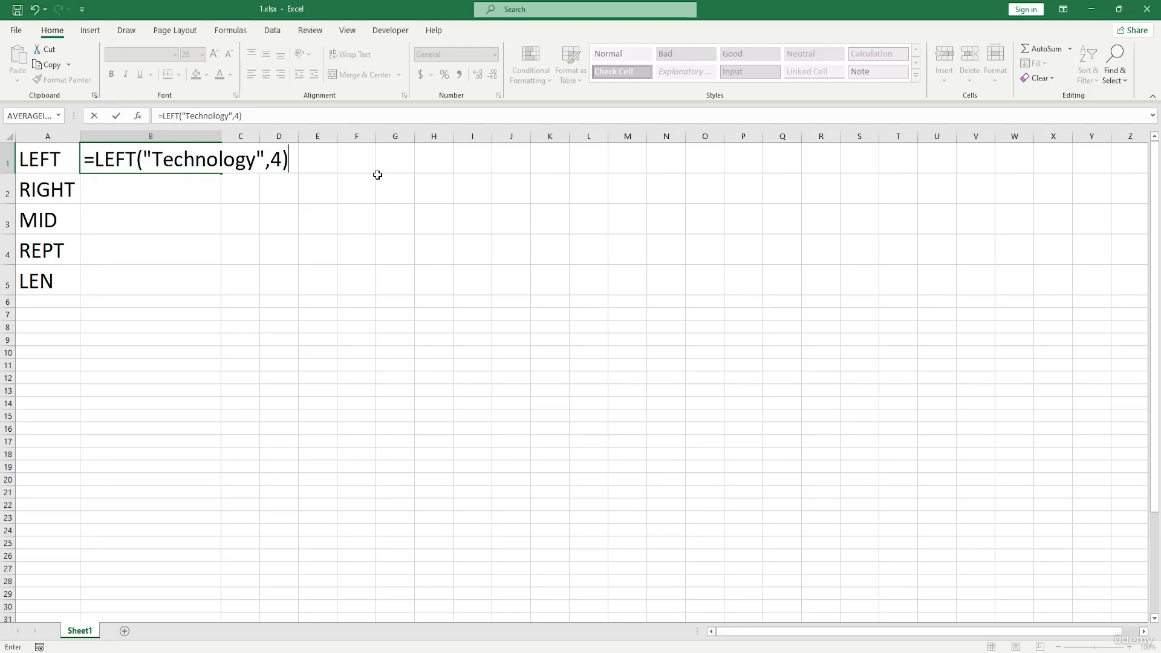
key(Return)
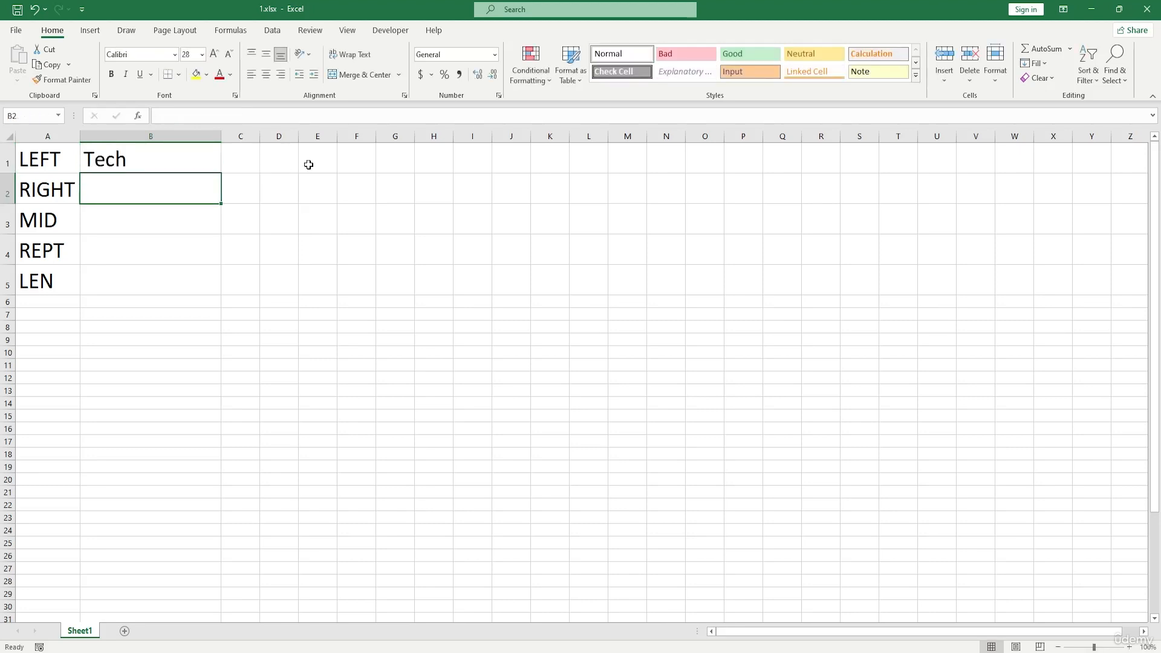
click(135, 163)
double_click(241, 162)
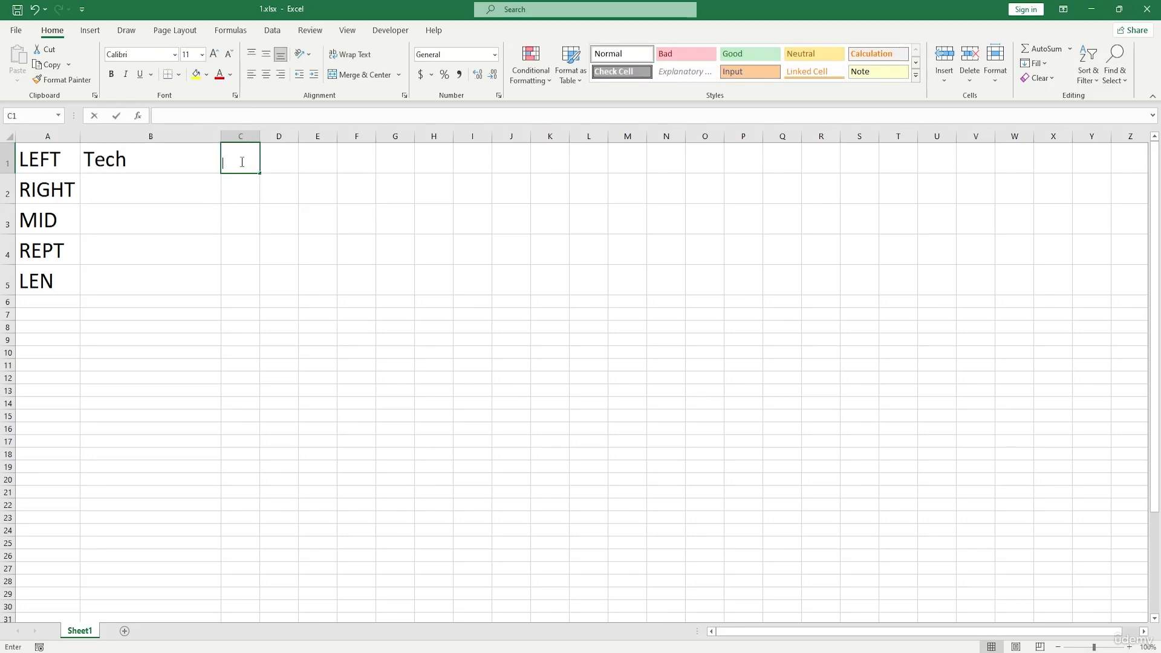
text(TEC)
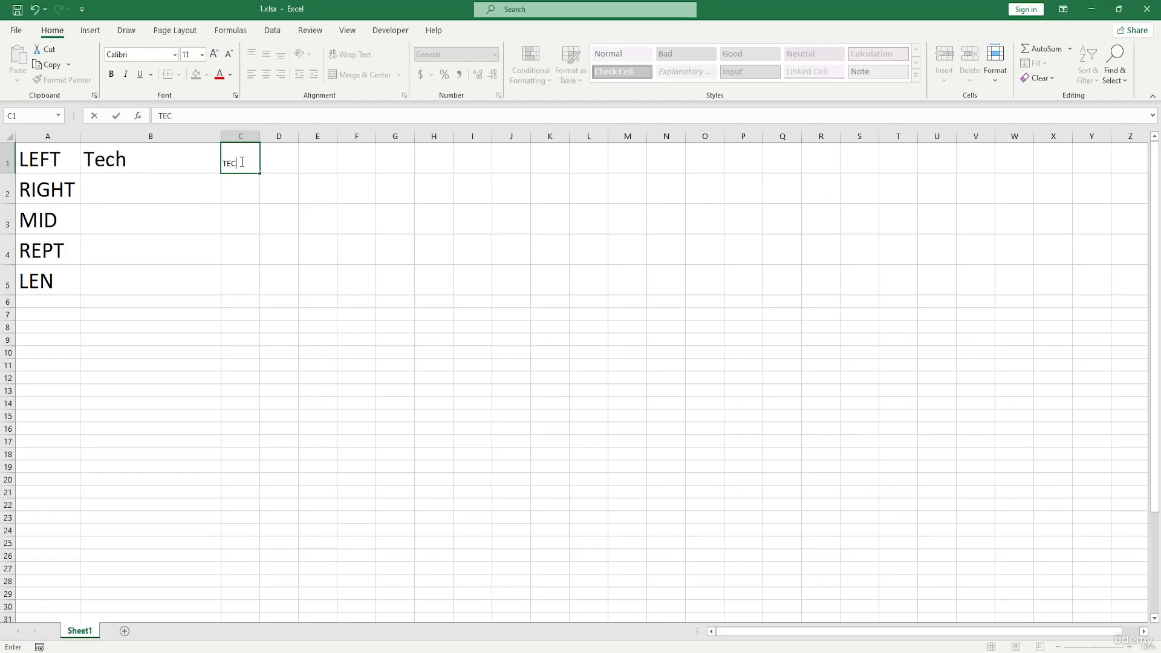
key(BackSpace)
key(BackSpace)
key(BackSpace)
click(187, 235)
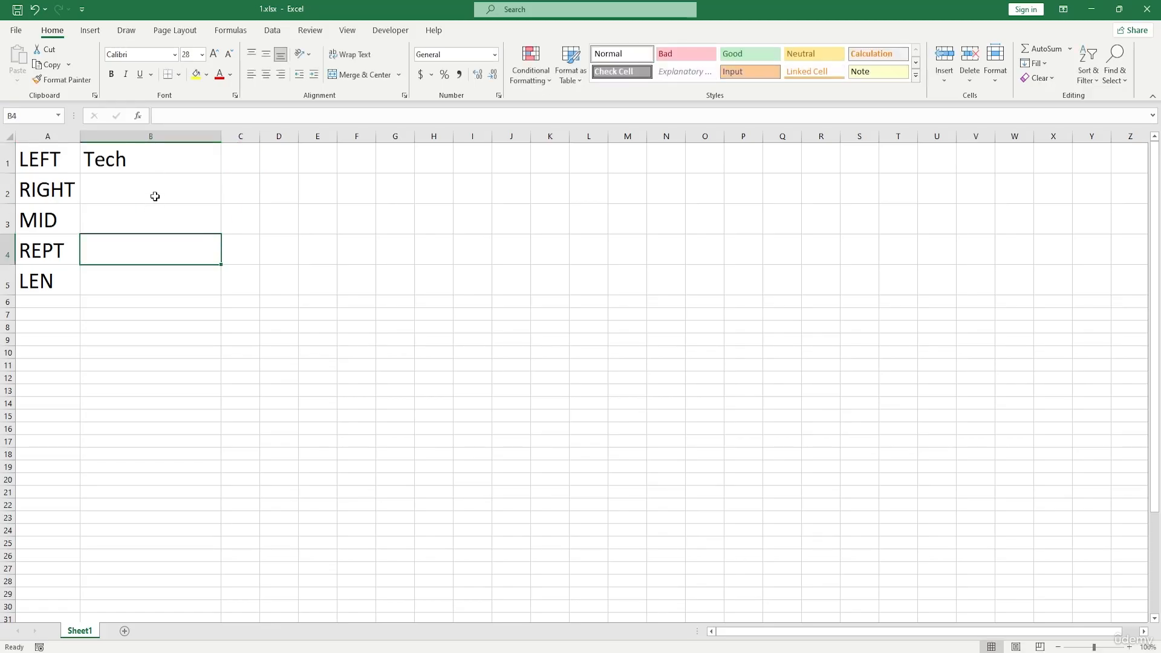
Change the number of characters in B1's LEFT formula to 3
double_click(156, 192)
click(174, 151)
double_click(155, 160)
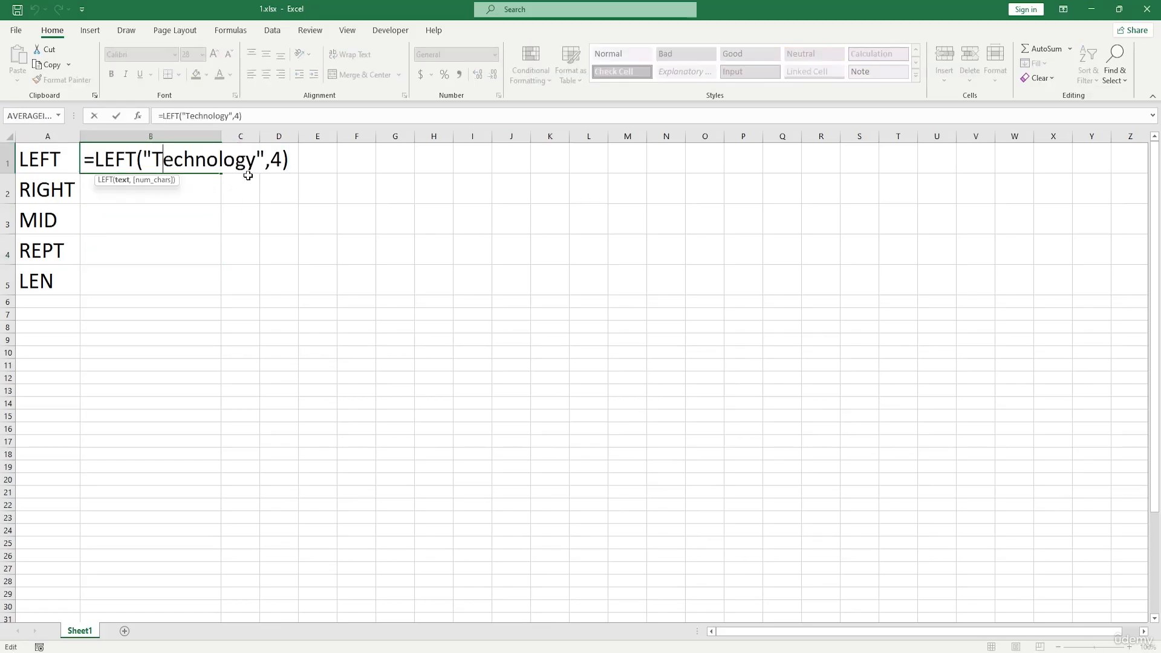
key(BackSpace)
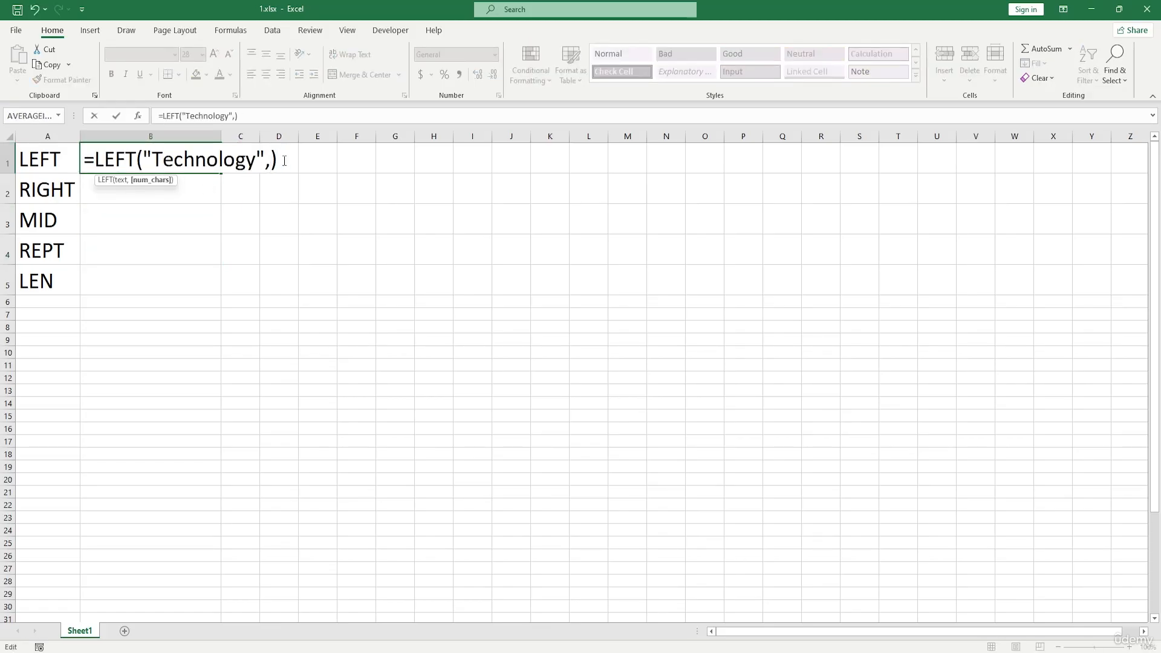
text(3)
key(Return)
Set the character count of the LEFT formula in B1 to 5
click(113, 156)
double_click(115, 159)
click(285, 159)
key(BackSpace)
text(5)
key(Return)
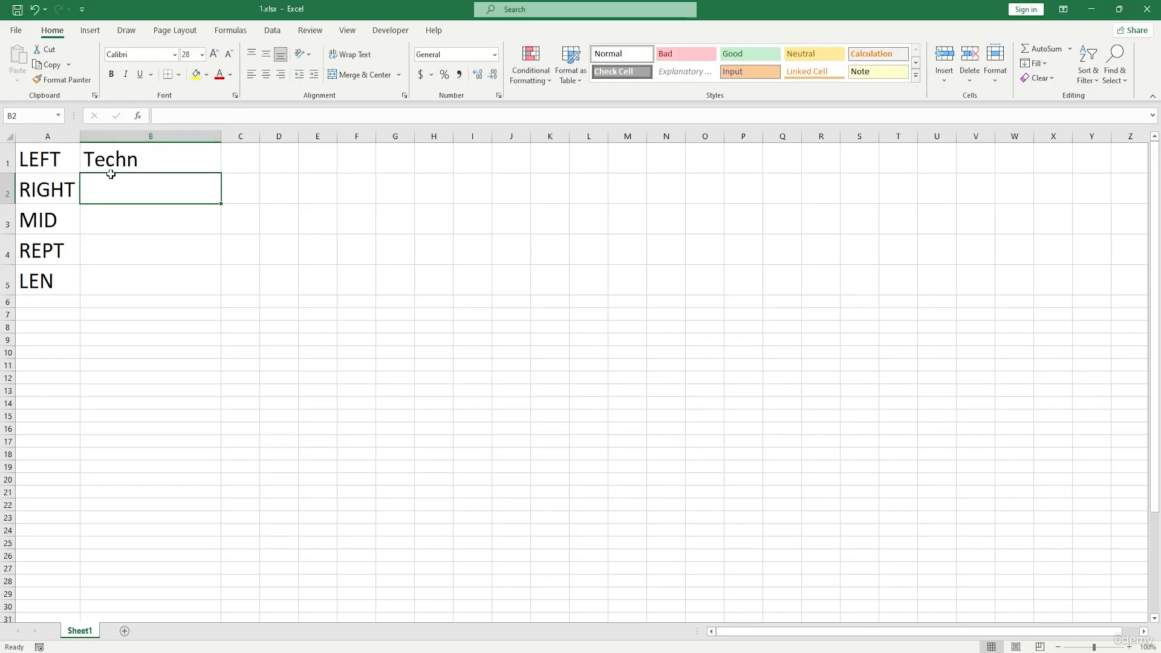
Enter the formula =RIGHT("Technology",5) in cell B2
click(152, 151)
double_click(149, 184)
text(=)
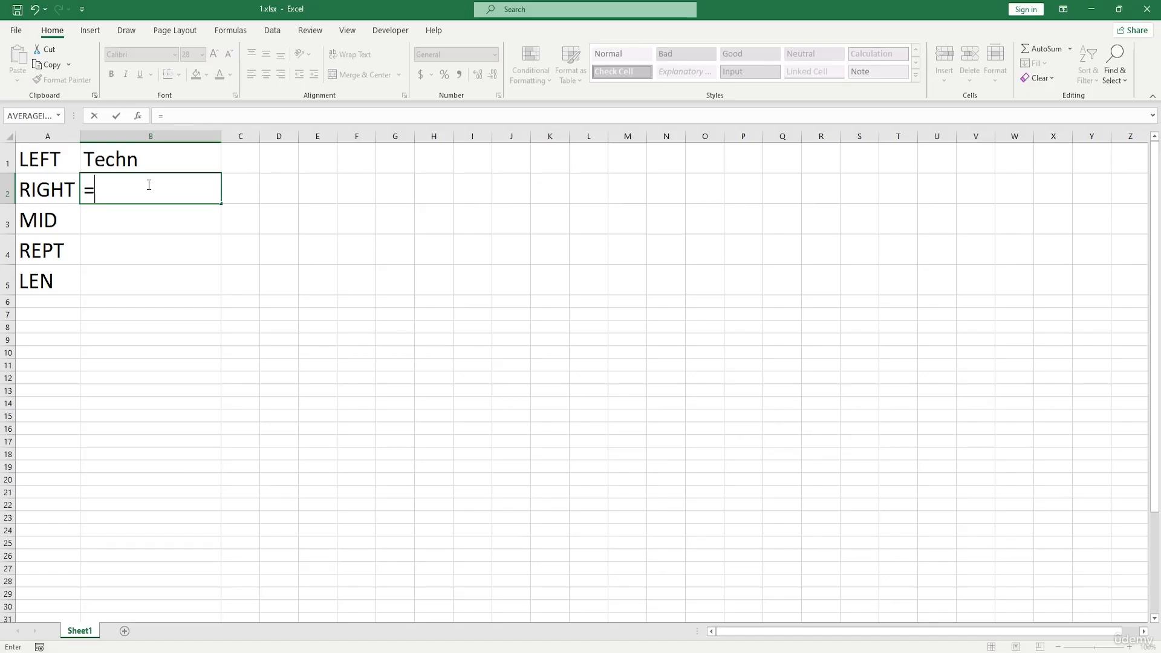
text(right)
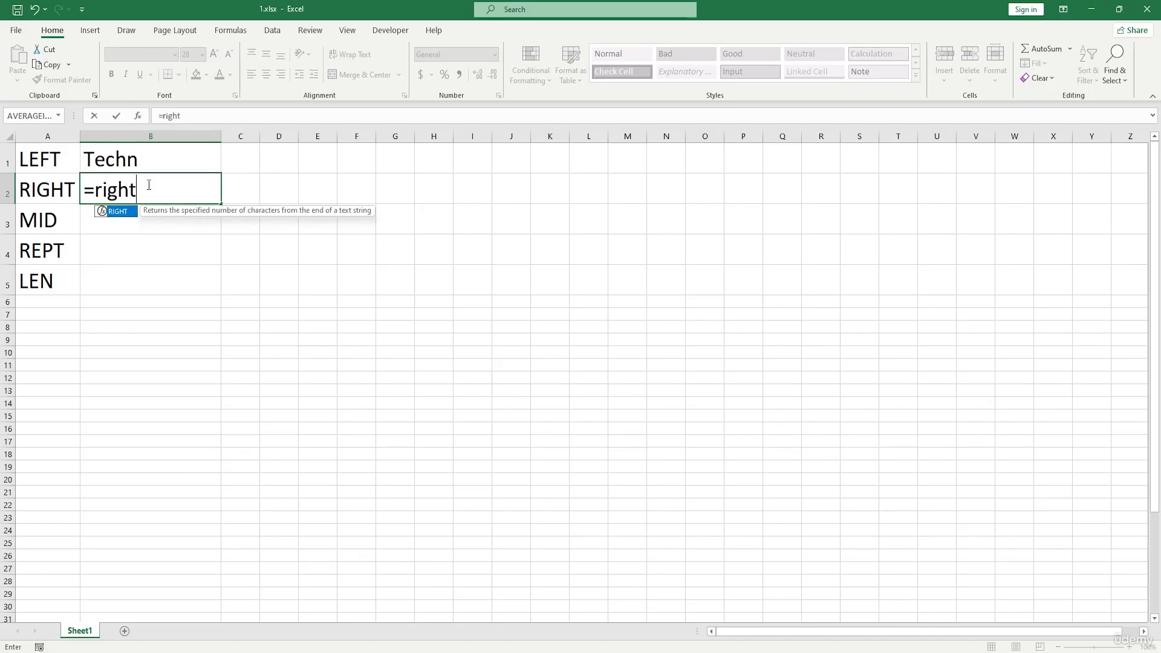
key(Tab)
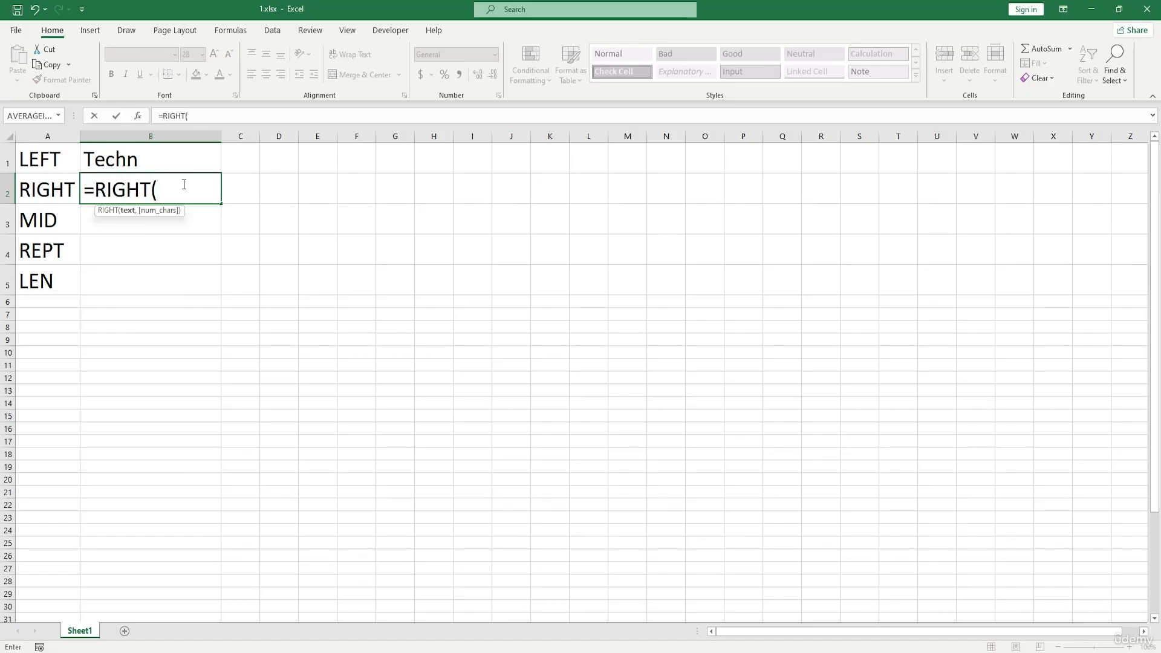
text("Technology)
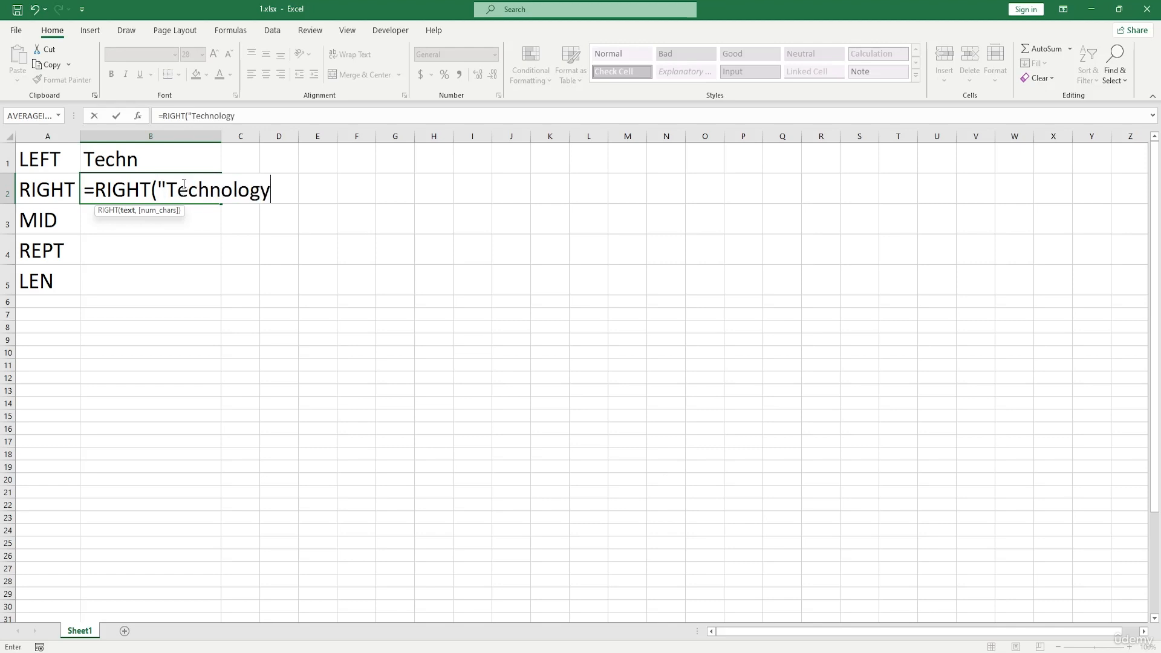
text(",)
text(5))
key(Return)
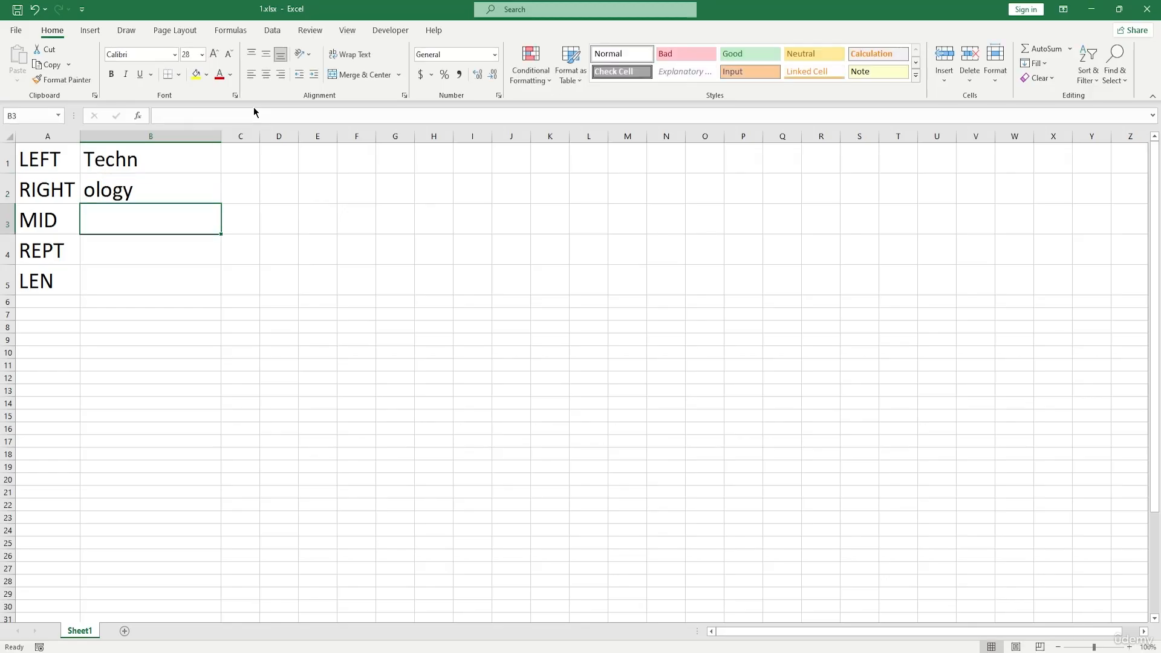
Edit the LEFT formula in B1 so that it extracts 4 characters
double_click(148, 164)
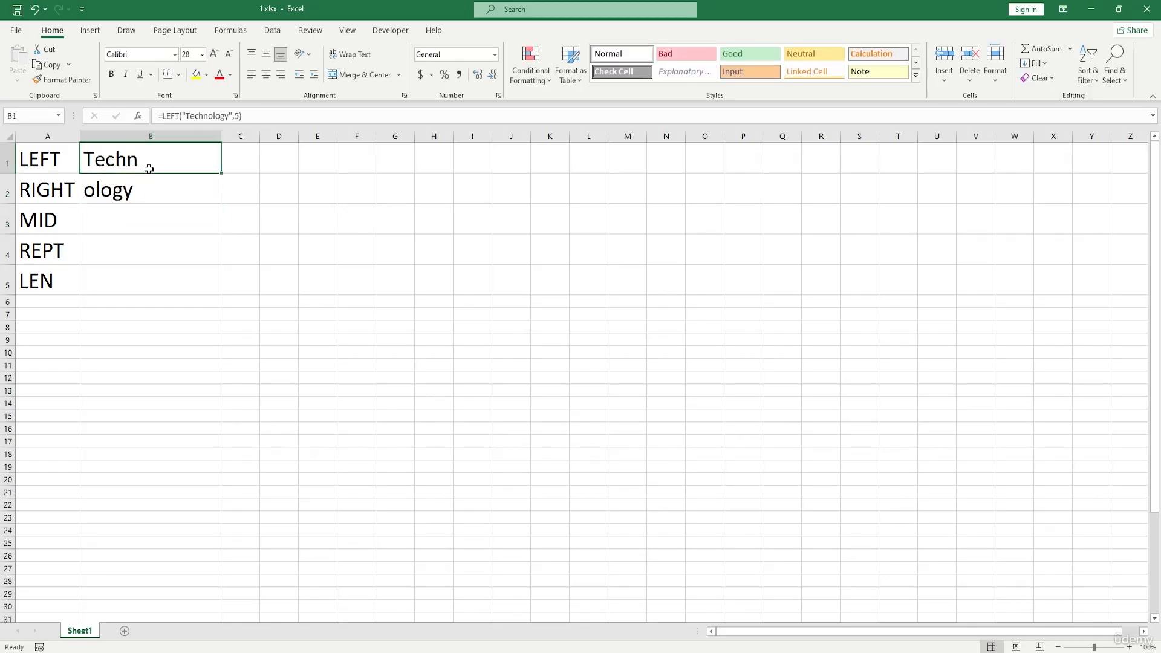
click(279, 159)
key(BackSpace)
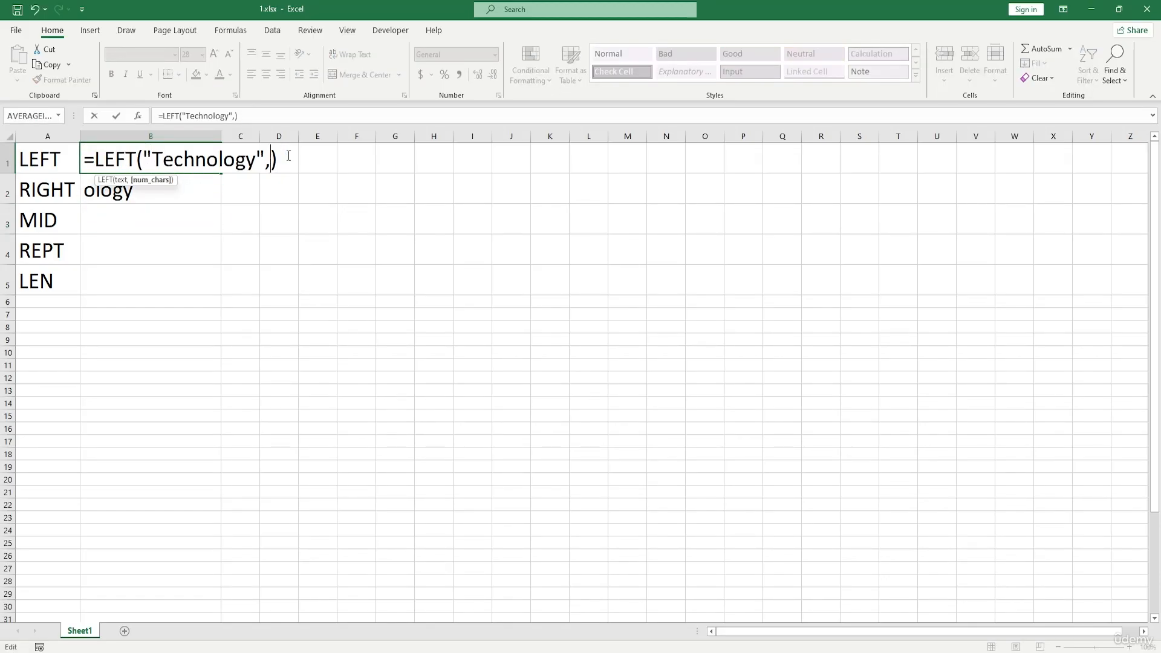
text(4)
key(Return)
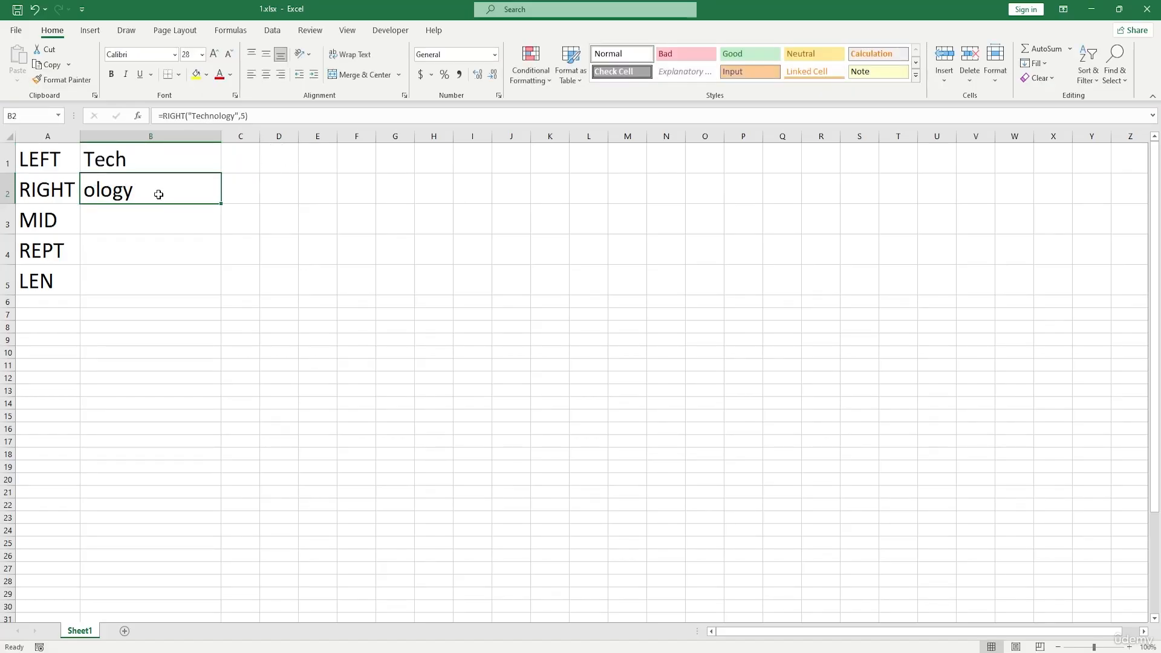
Change the number of characters in the RIGHT formula in B2 to 6
double_click(159, 192)
click(296, 189)
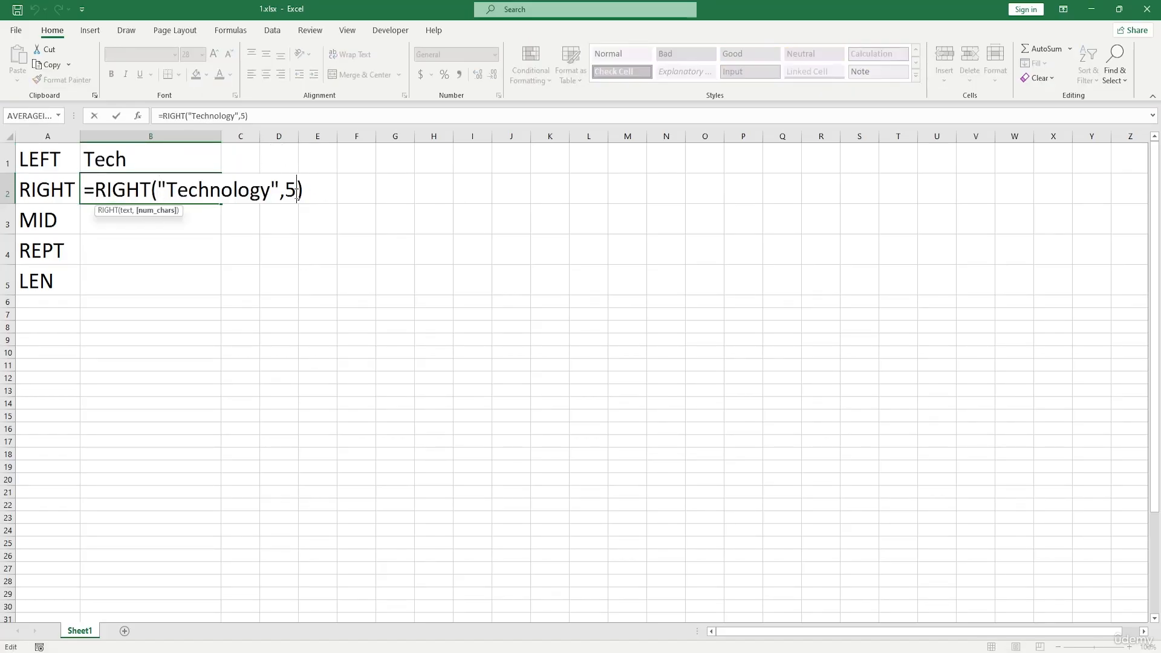
key(BackSpace)
text(4)
key(Return)
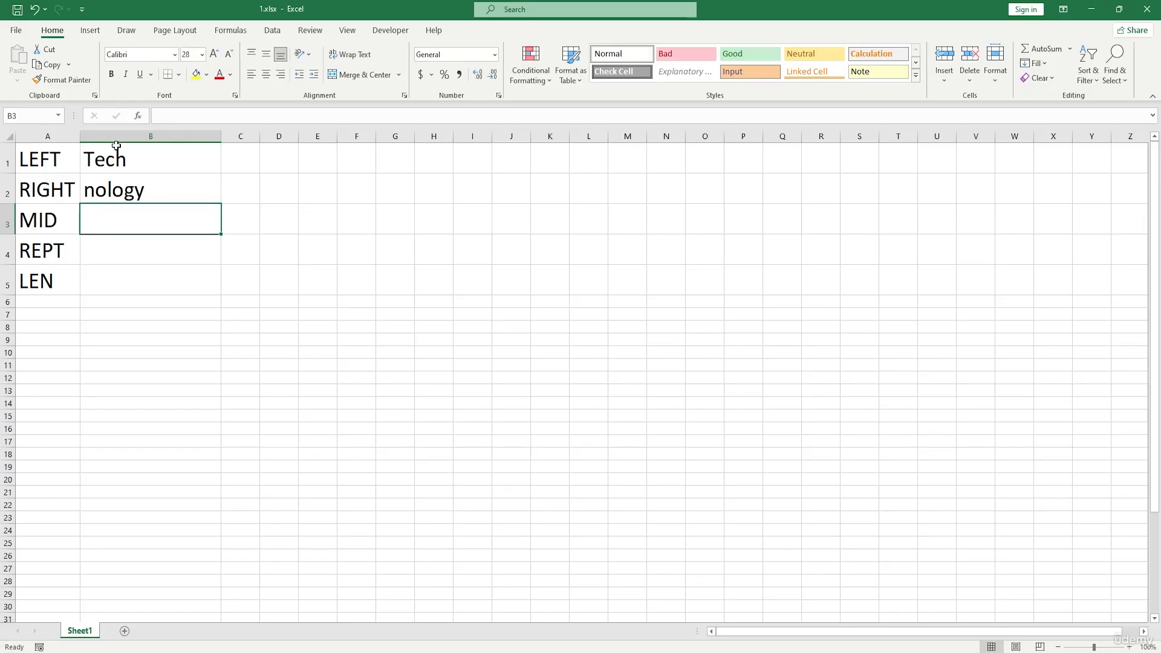
drag(133, 149, 141, 198)
click(144, 162)
click(133, 201)
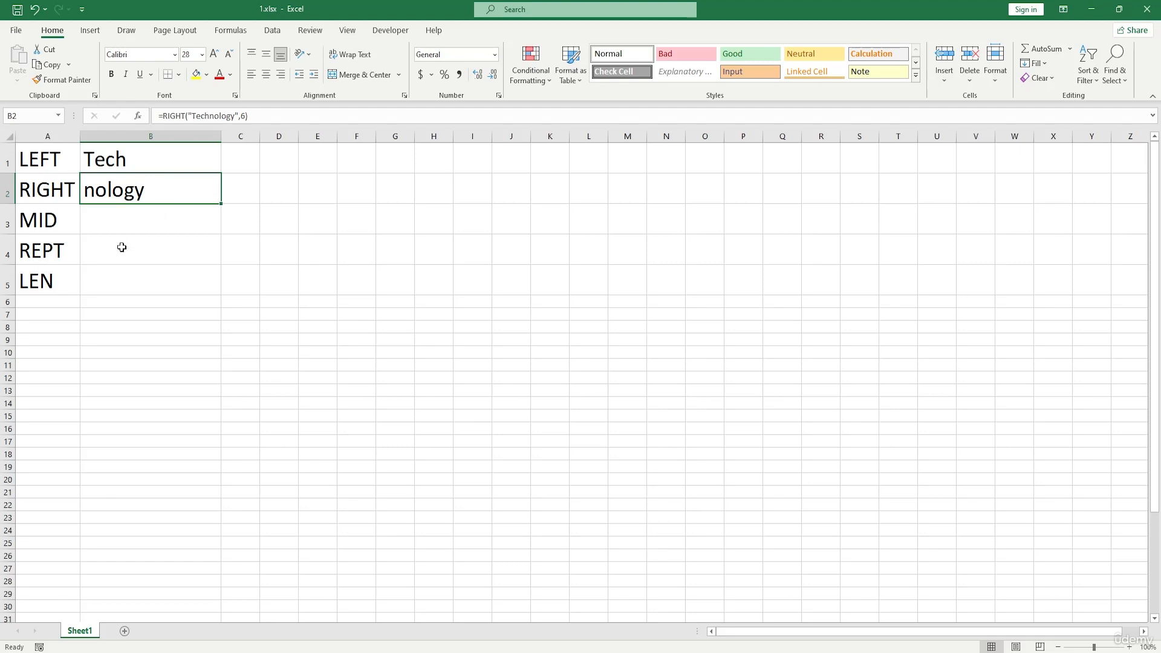
Enter the formula =MID("Technology",5,6) in cell B3
click(125, 218)
double_click(127, 218)
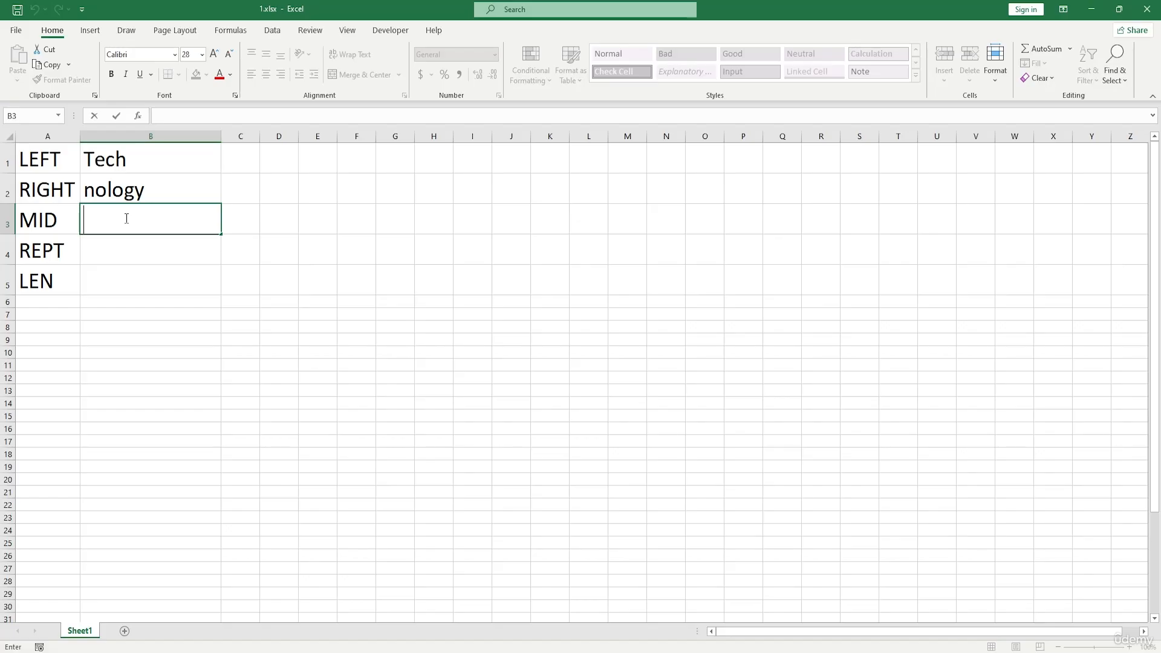
text(=mid)
key(Tab)
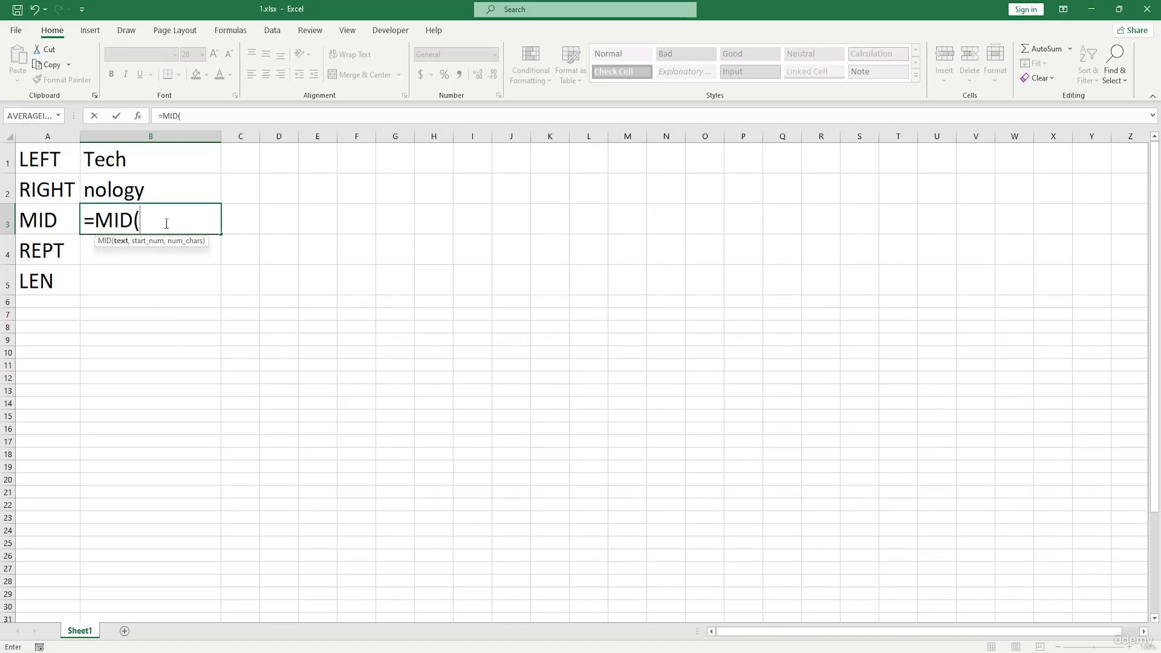
text("Technology)
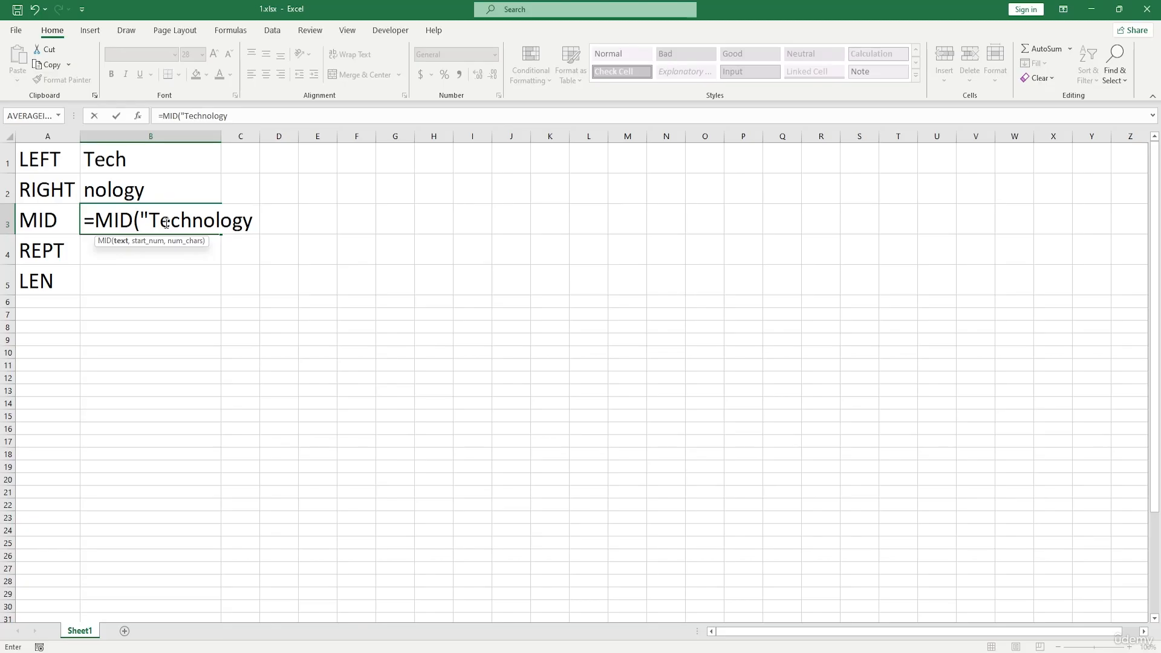
text(",5)
text(,6)
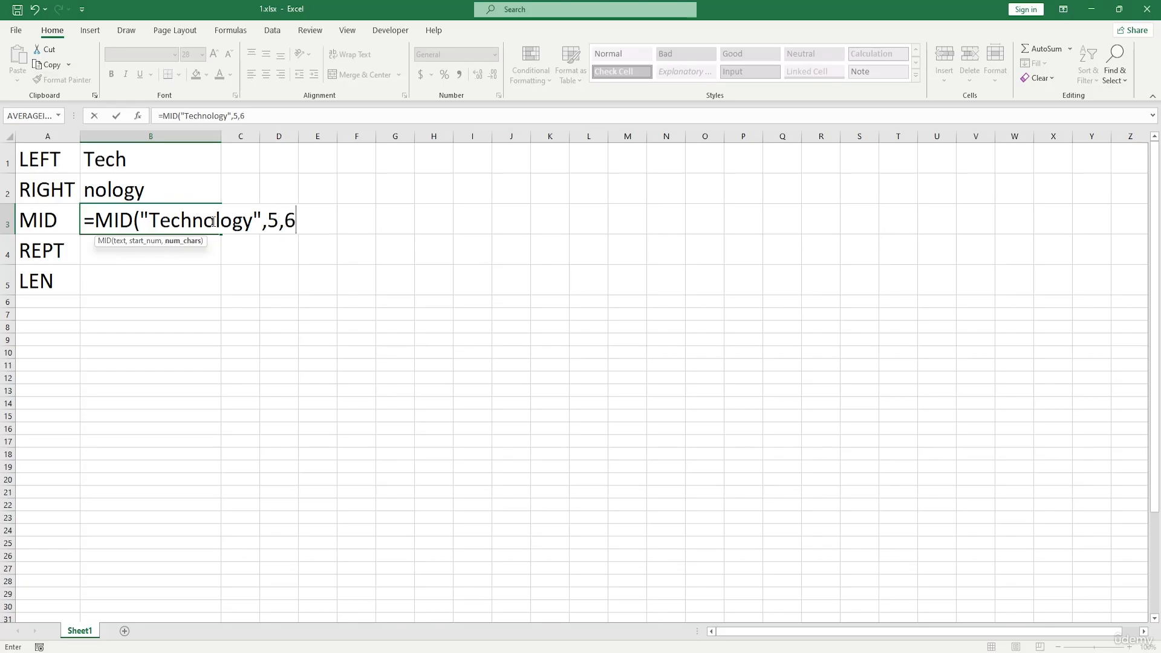
text())
key(Return)
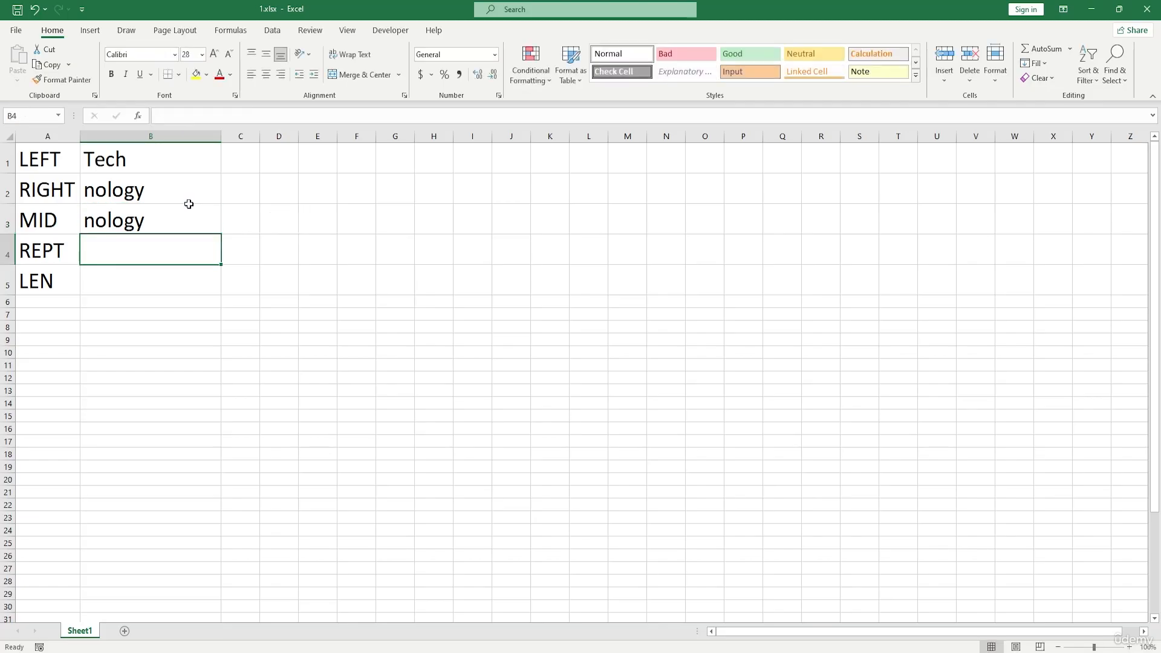
Edit the MID formula in B3 so that it extracts 2 characters
double_click(162, 218)
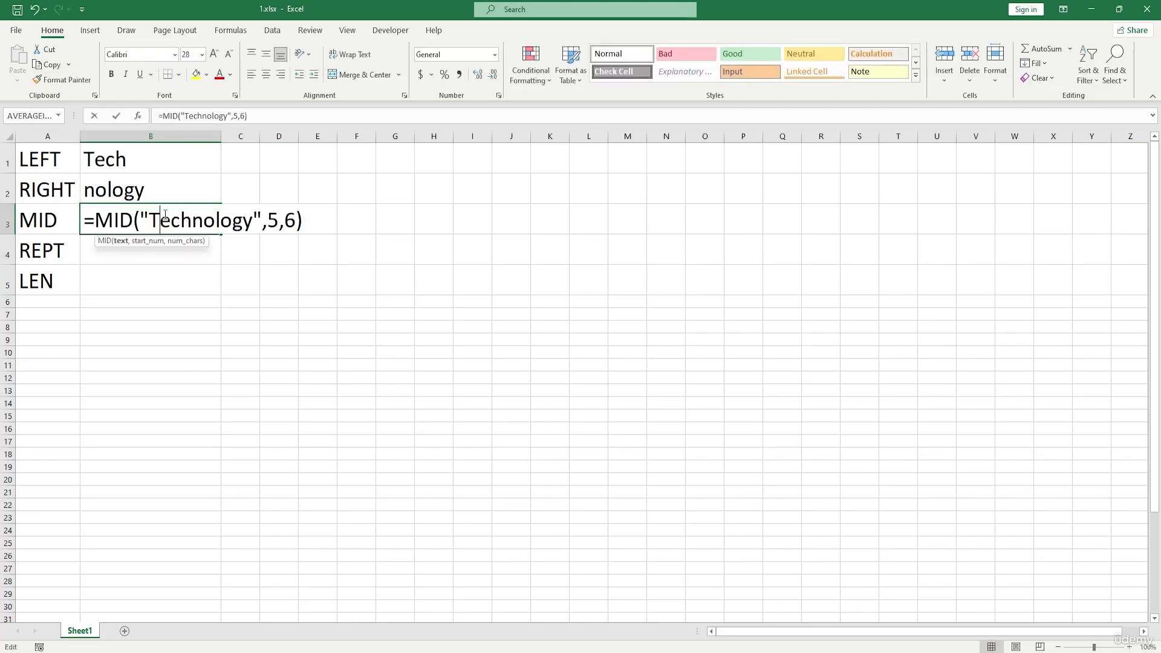
click(297, 219)
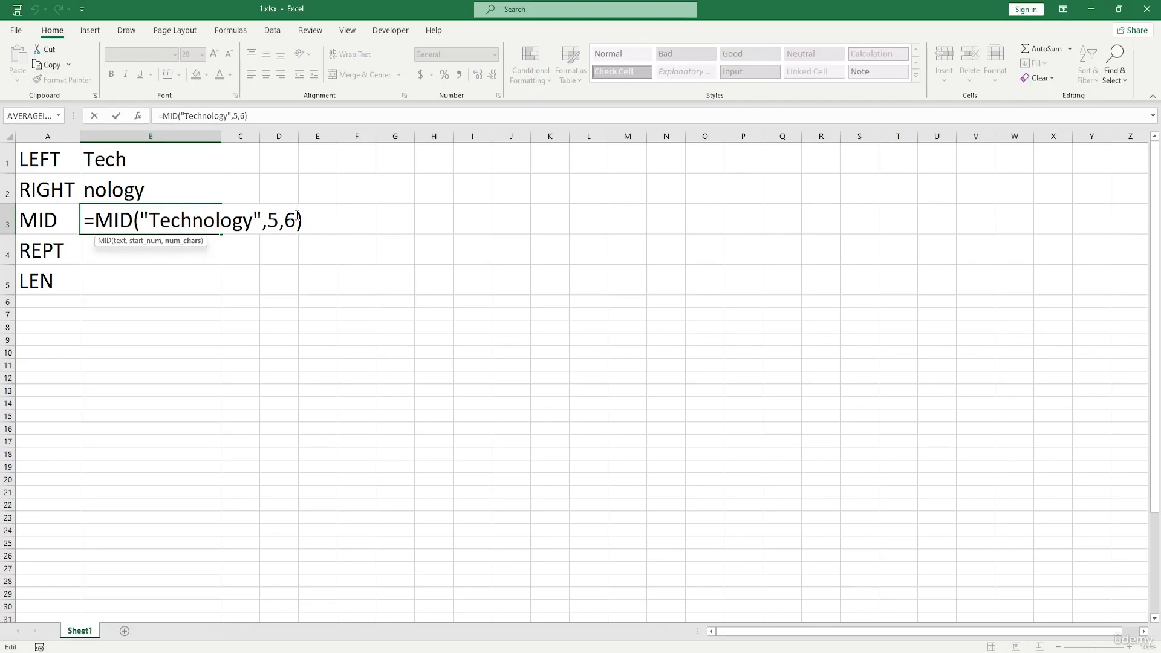
key(BackSpace)
text(2)
key(Return)
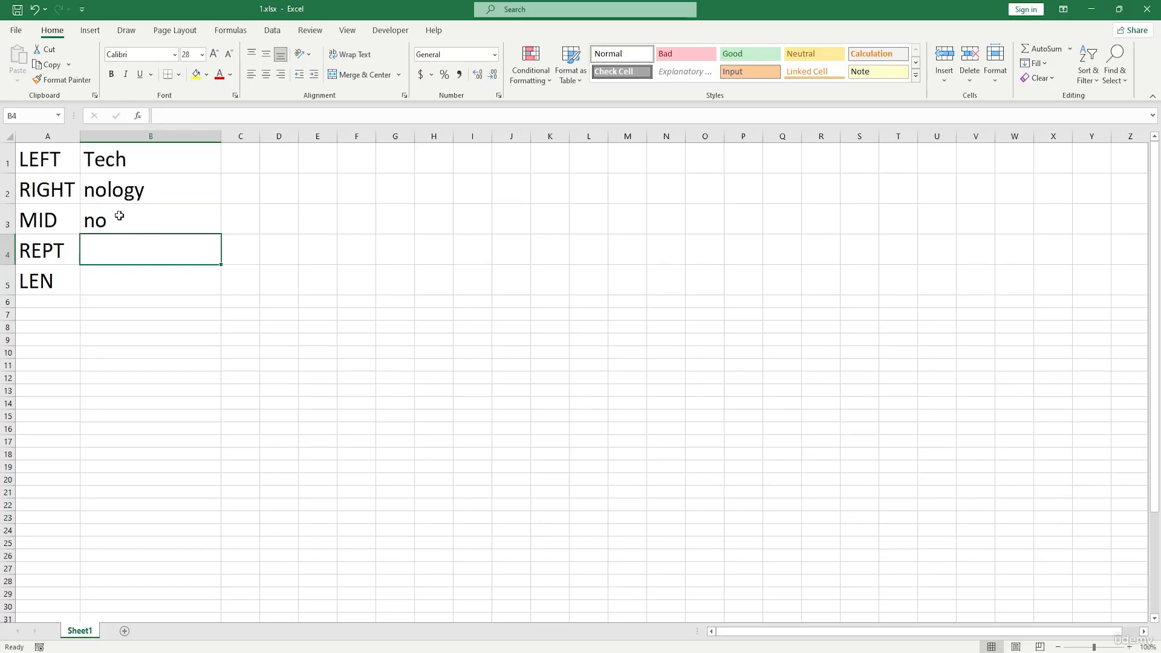
Set the character count of the RIGHT formula in B2 to 3
double_click(151, 188)
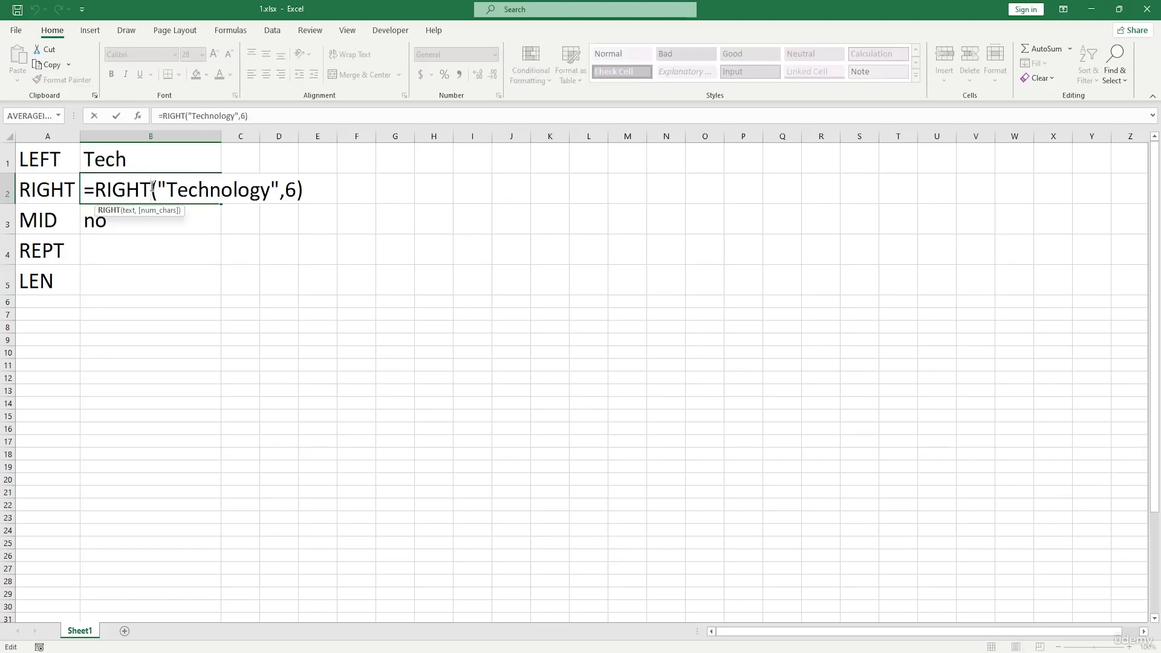
click(297, 189)
key(BackSpace)
key(BackSpace)
text(,3)
key(Return)
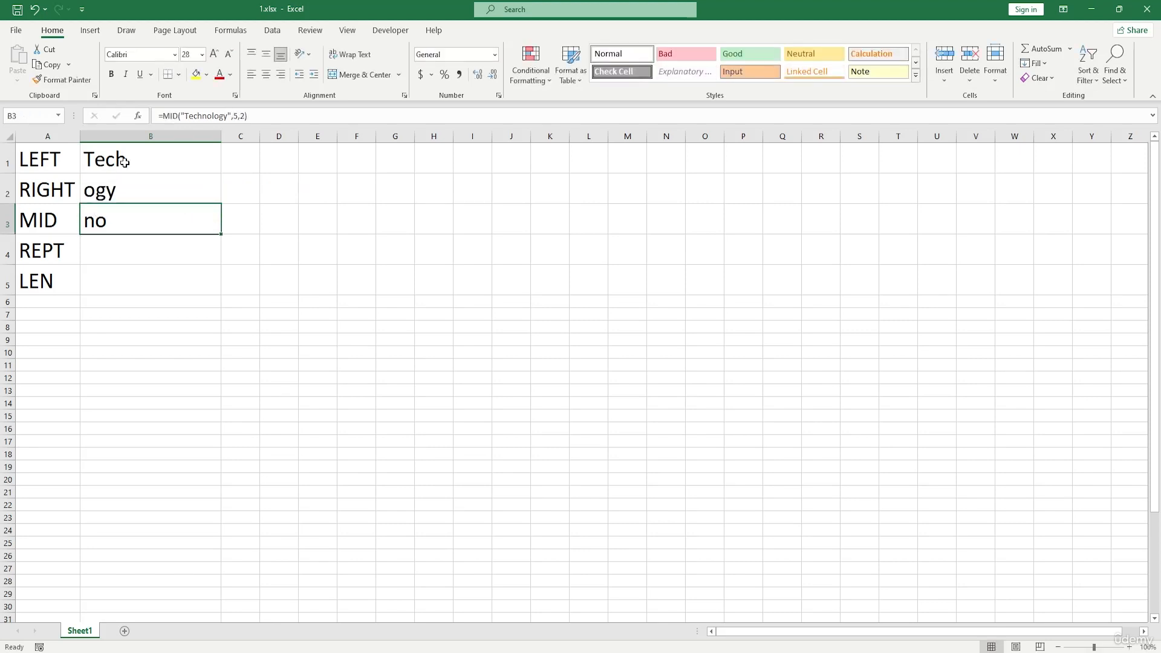
Edit the RIGHT formula in B2 so that it extracts 4 characters
double_click(108, 192)
click(297, 188)
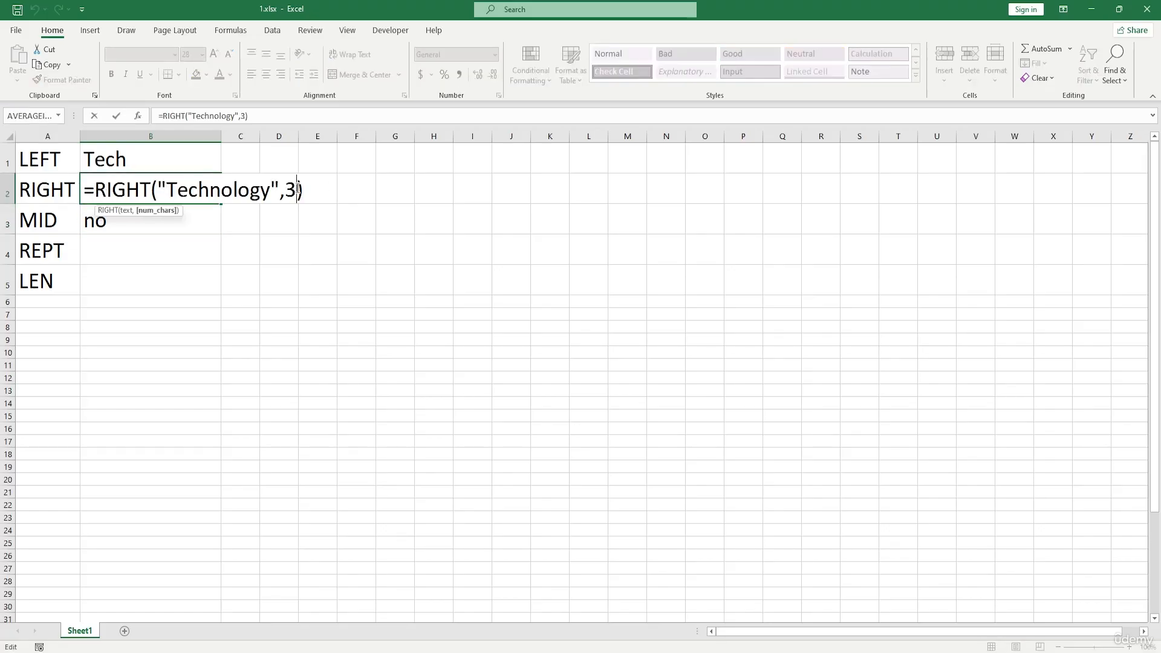
key(BackSpace)
text(4)
key(Return)
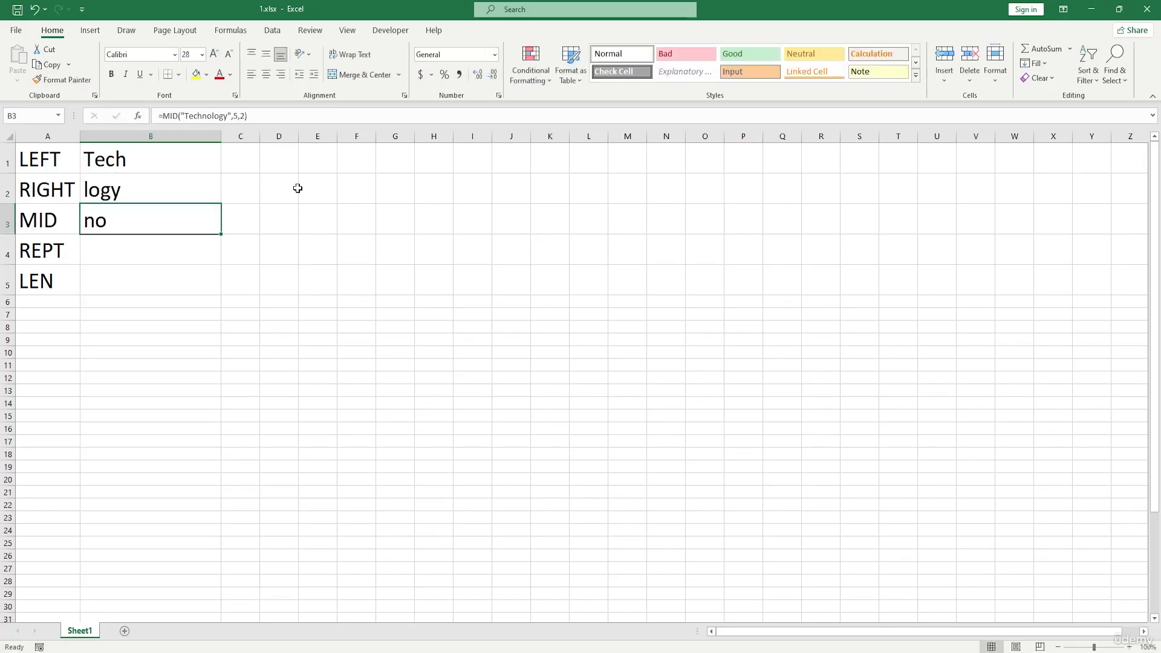
Move the RIGHT formula from B2 to the empty cell C3
click(124, 192)
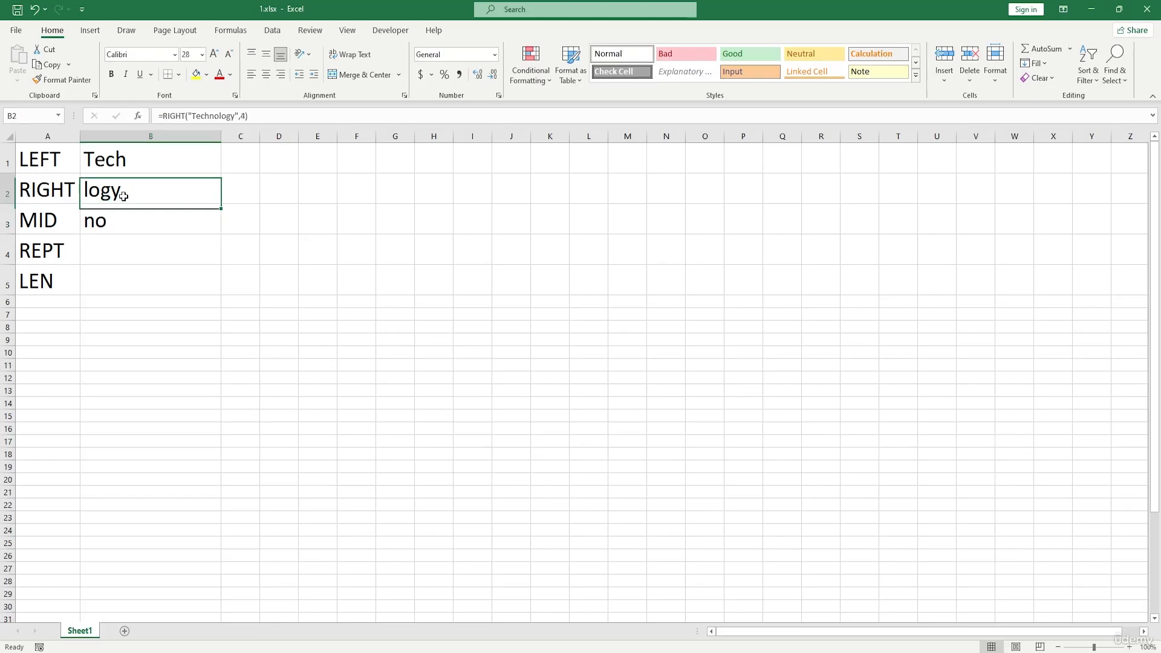
click(134, 223)
click(127, 190)
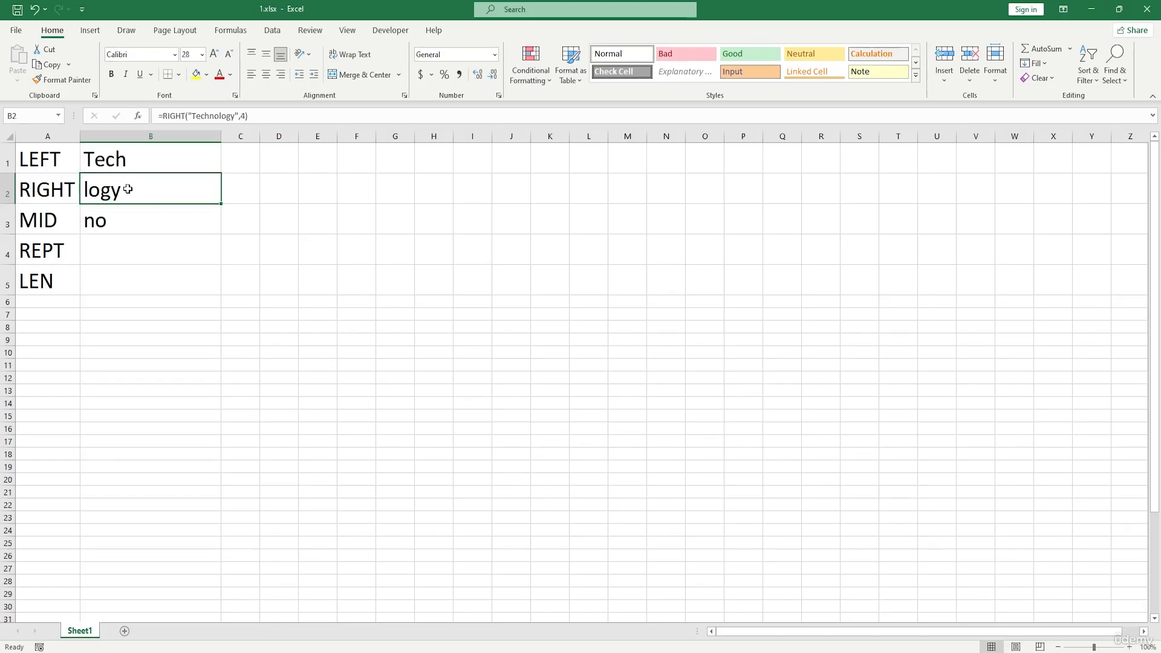
key(ctrl+c)
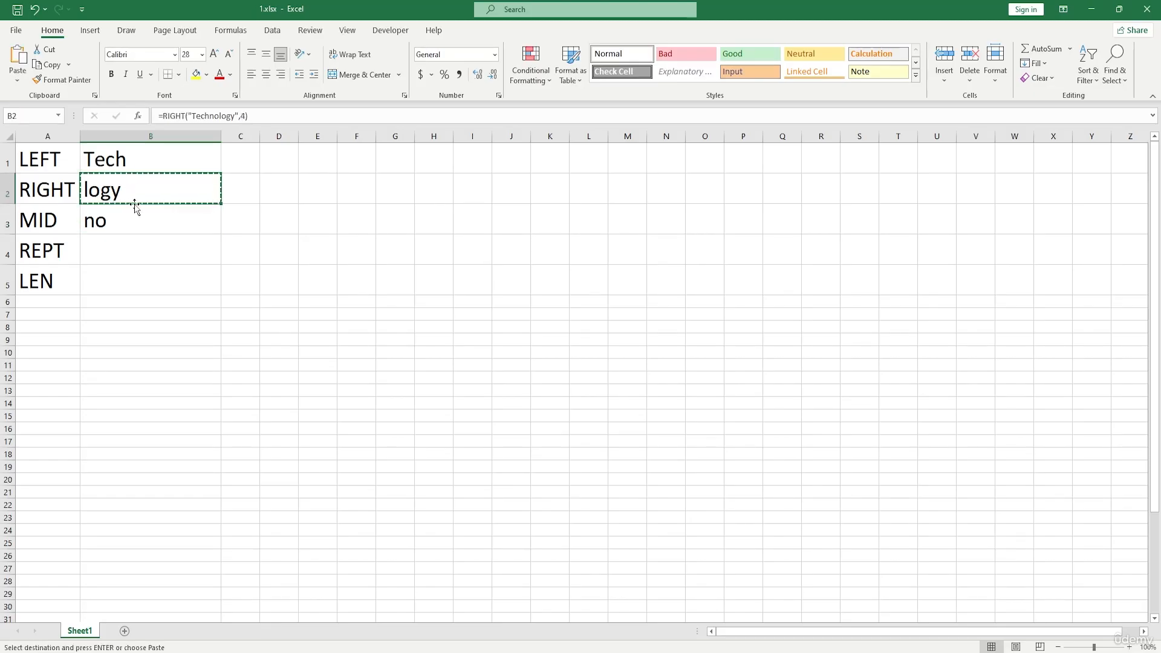
click(237, 223)
key(ctrl+v)
Move the MID formula from B3 to B2 and the RIGHT formula from C3 to B3
click(174, 216)
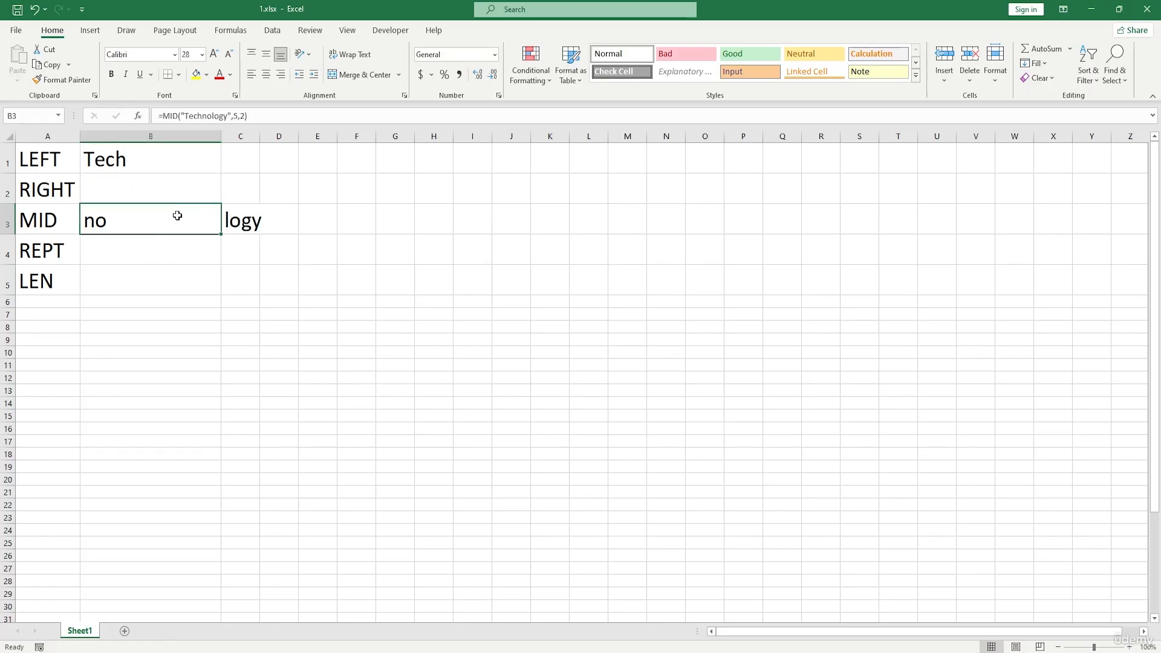
key(ctrl+x)
click(141, 185)
key(ctrl+v)
click(242, 221)
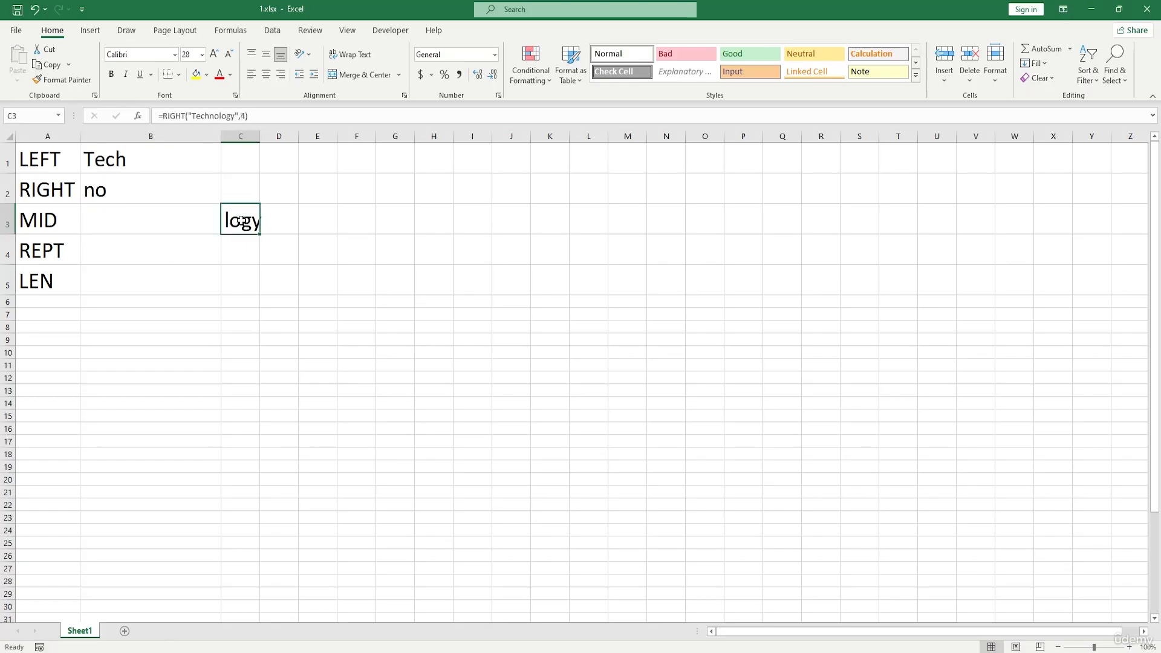
key(ctrl+x)
click(161, 222)
key(ctrl+v)
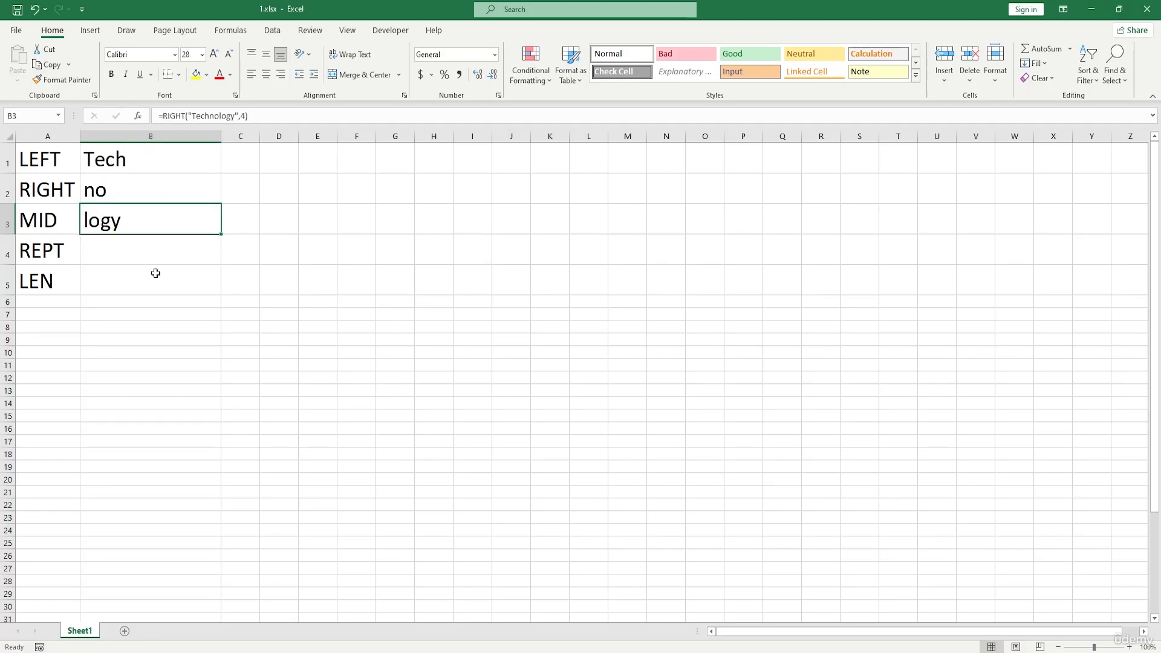
click(138, 259)
Swap the RIGHT and MID labels in A2 and A3, using D3 as temporary storage for RIGHT
click(67, 190)
key(ctrl+c)
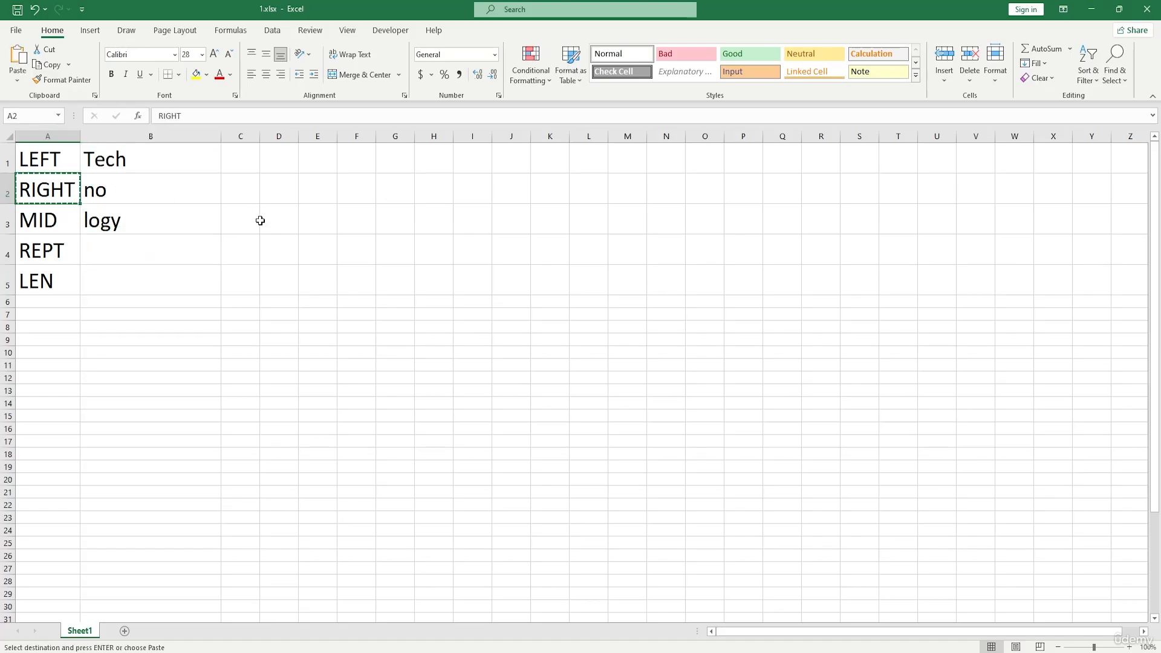
click(260, 219)
key(ctrl+v)
click(44, 220)
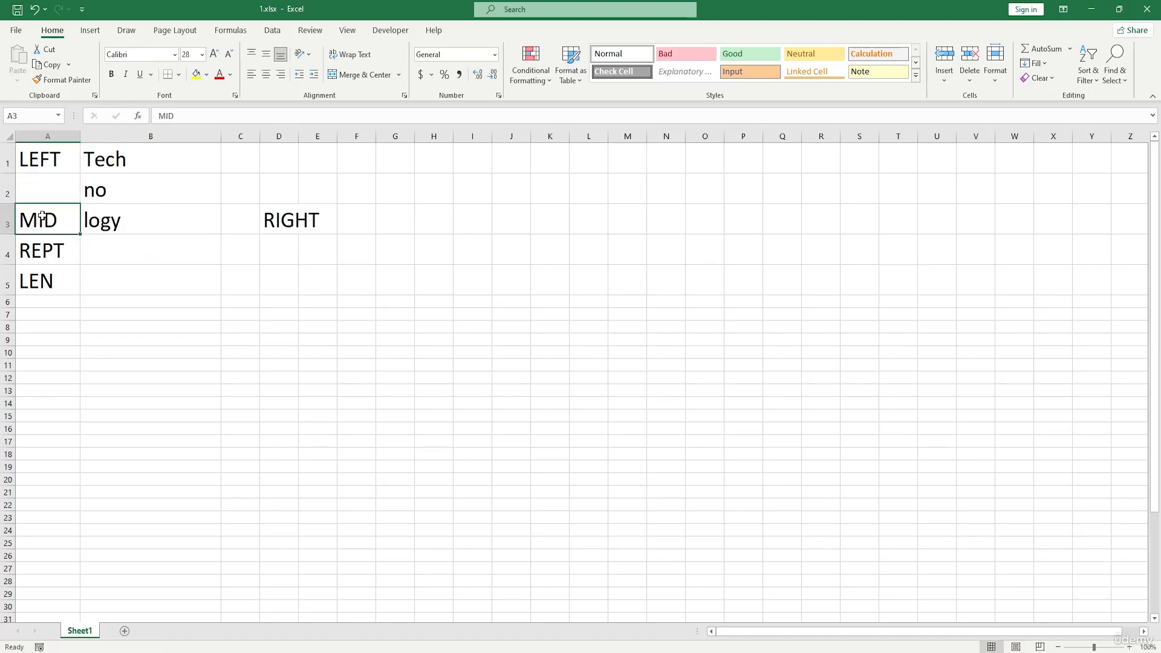
key(ctrl+x)
click(45, 187)
key(ctrl+v)
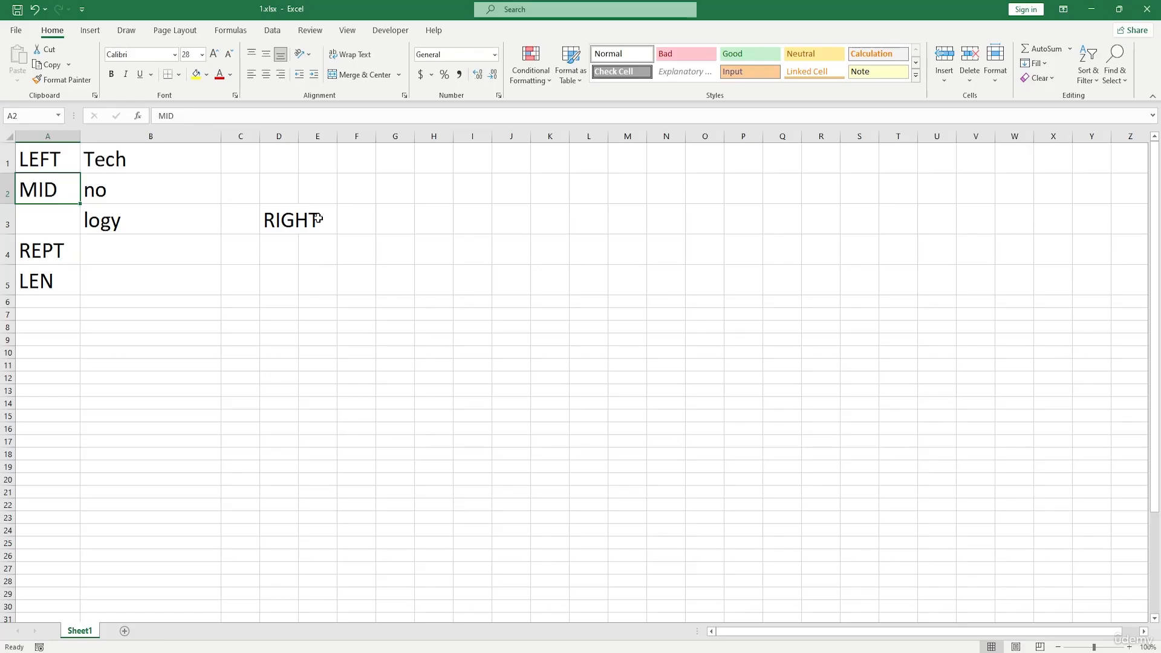
click(299, 222)
drag(299, 223, 47, 218)
click(114, 255)
Examine the text argument of the LEFT formula in B1
click(133, 170)
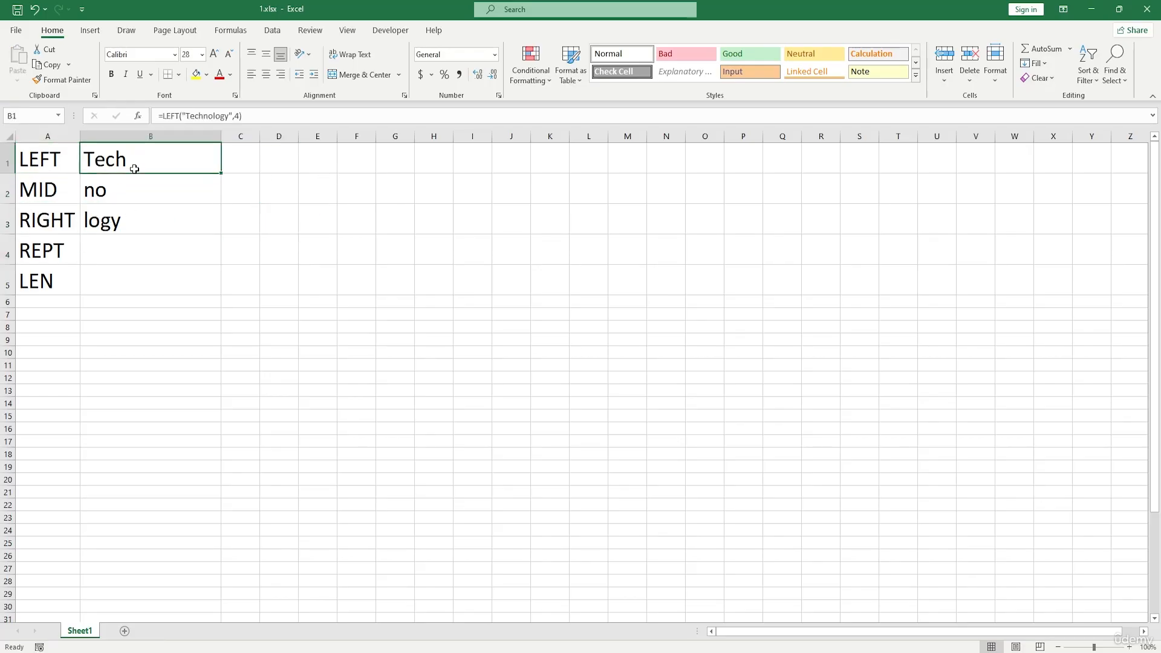
click(191, 116)
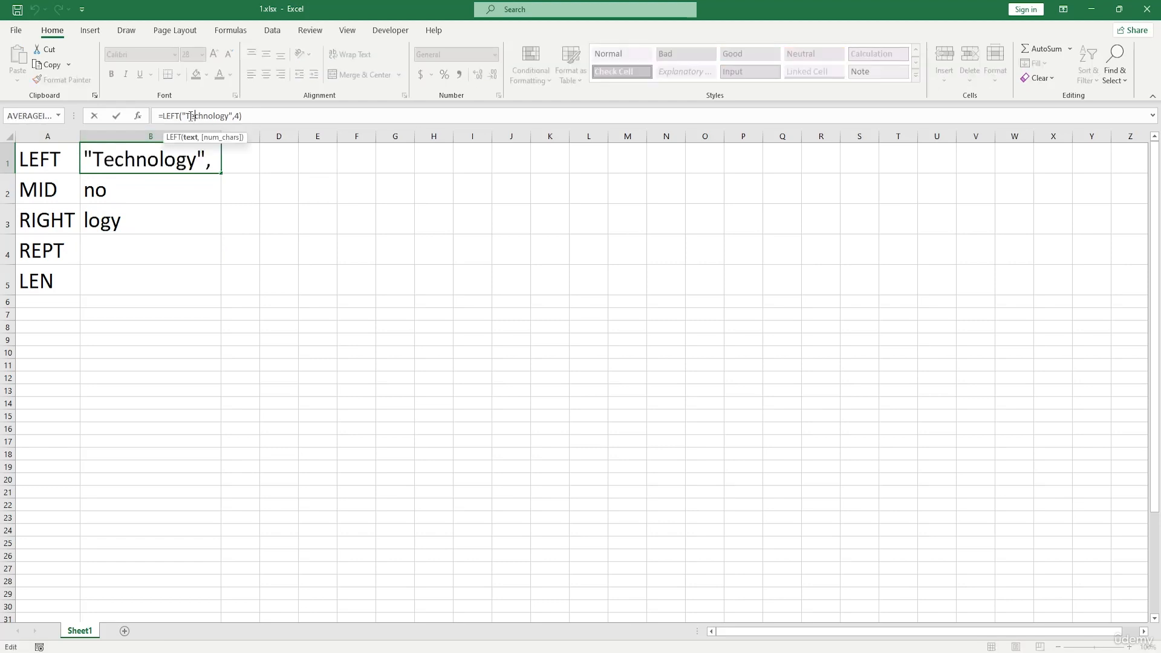
drag(188, 118, 231, 117)
key(Return)
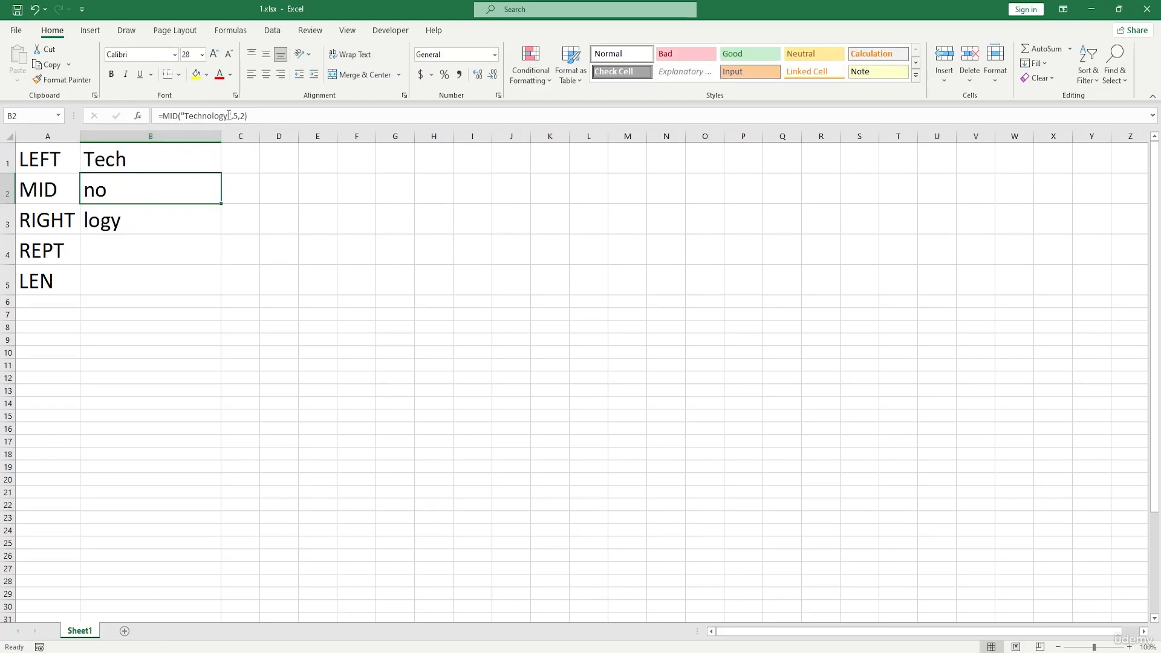
Change the MID formula in B2 to start at character 4 and extract 5 characters
double_click(119, 189)
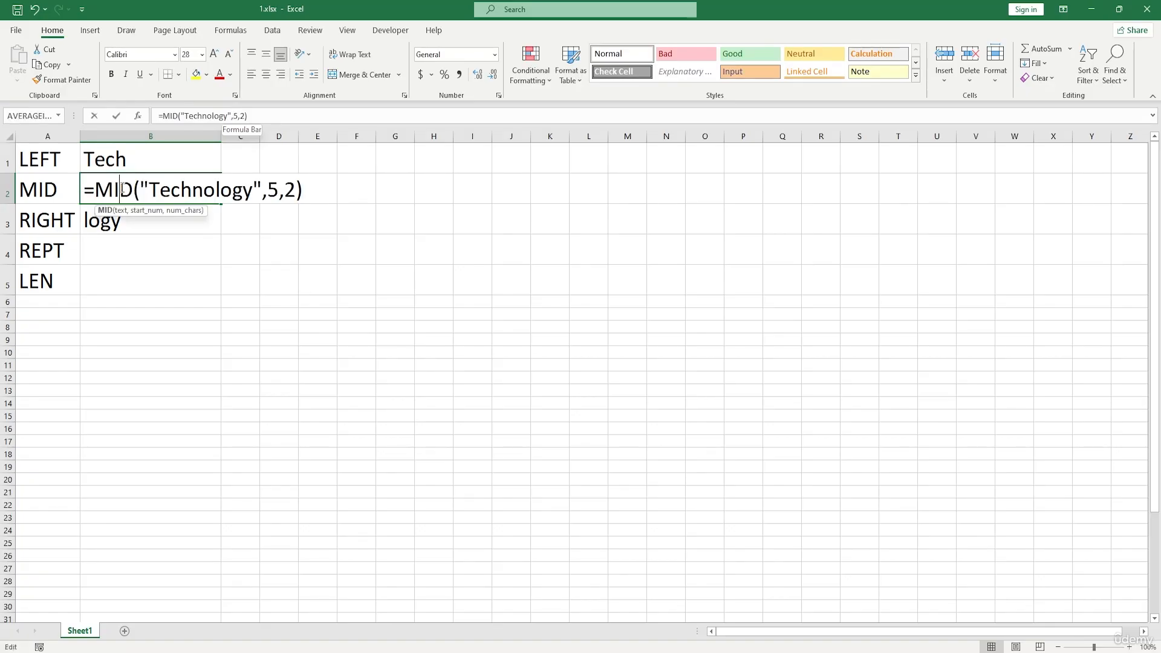
click(280, 184)
key(BackSpace)
text(4)
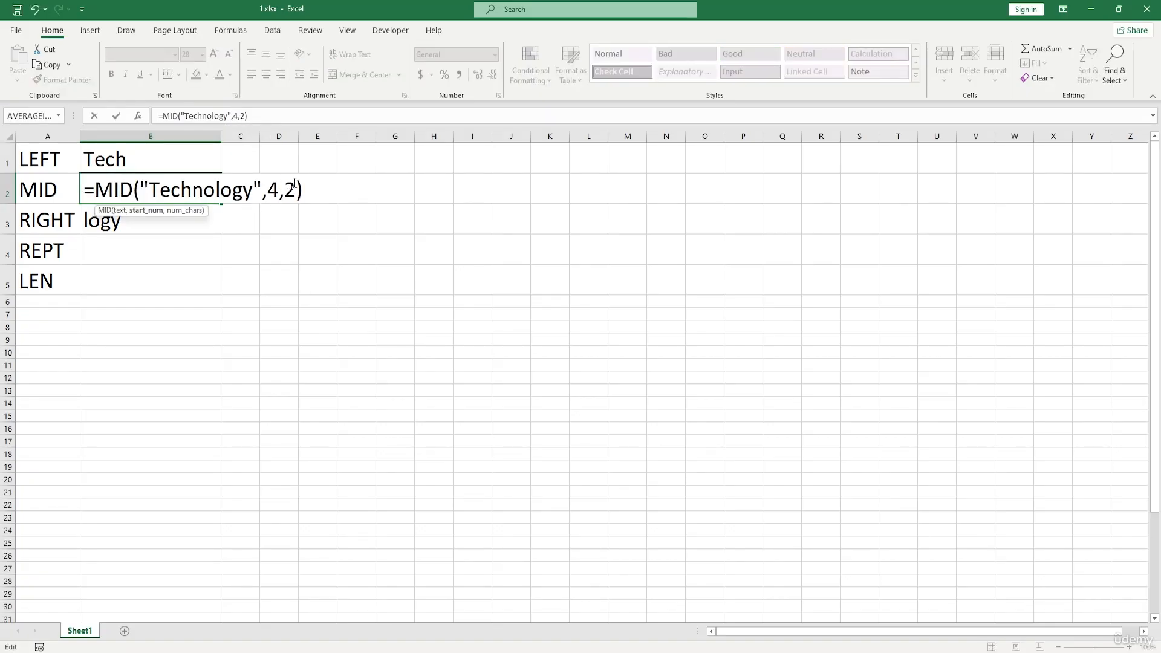
click(294, 184)
key(BackSpace)
text(5)
key(Return)
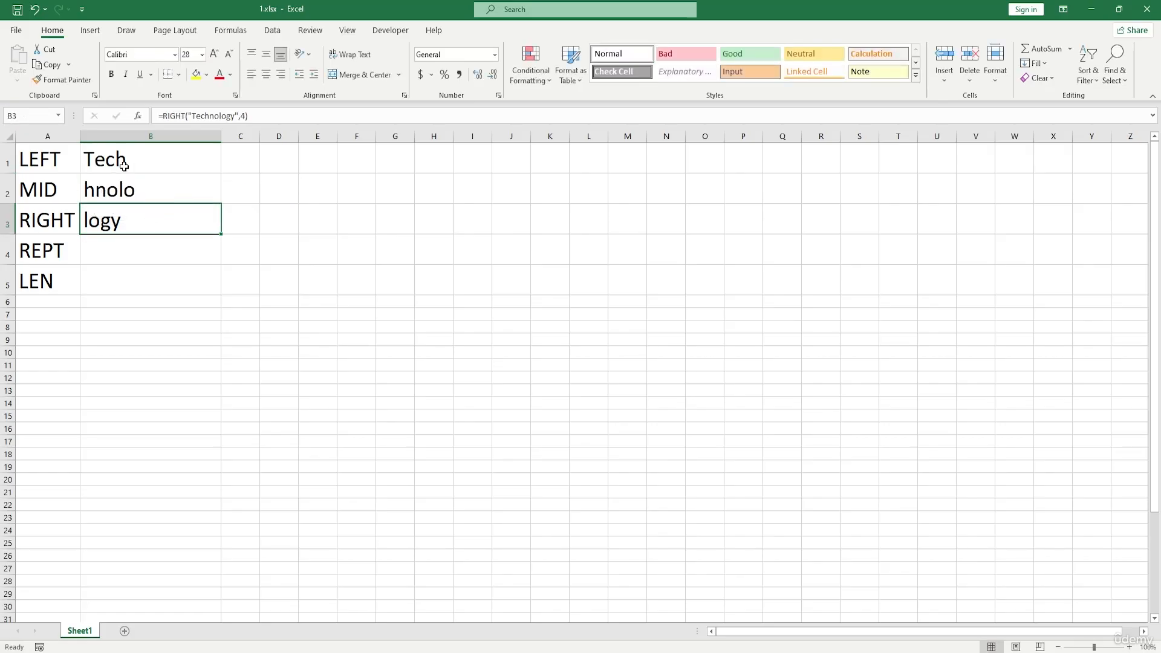
Set the number of characters in B2's MID formula to 1
double_click(162, 189)
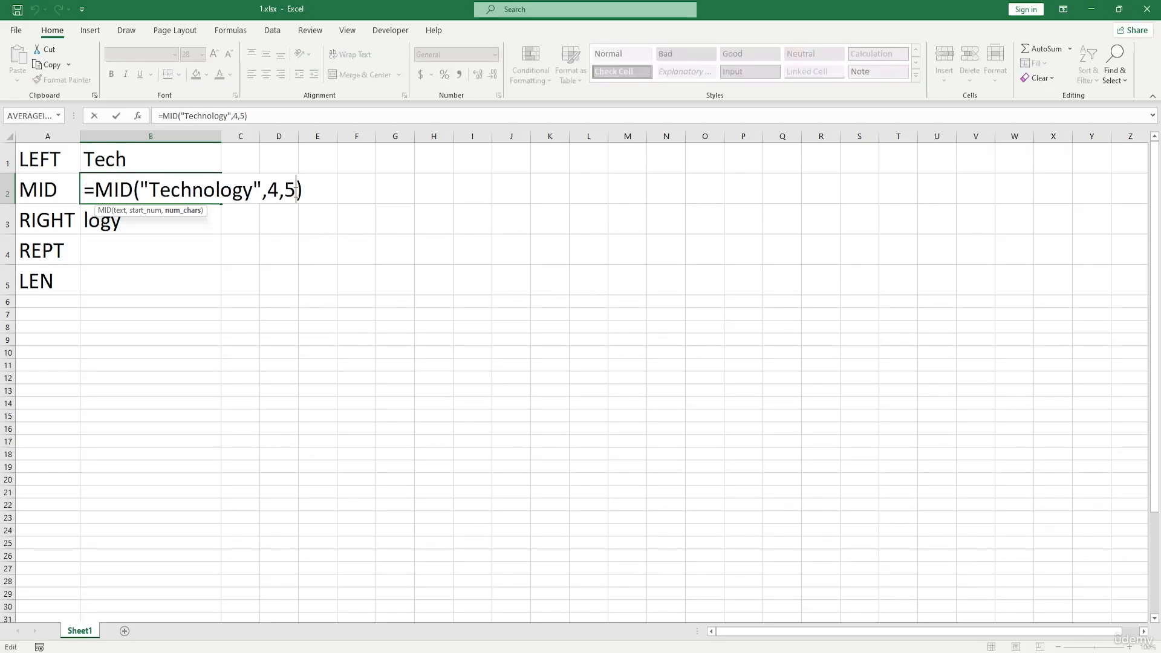
key(BackSpace)
text(1)
key(Return)
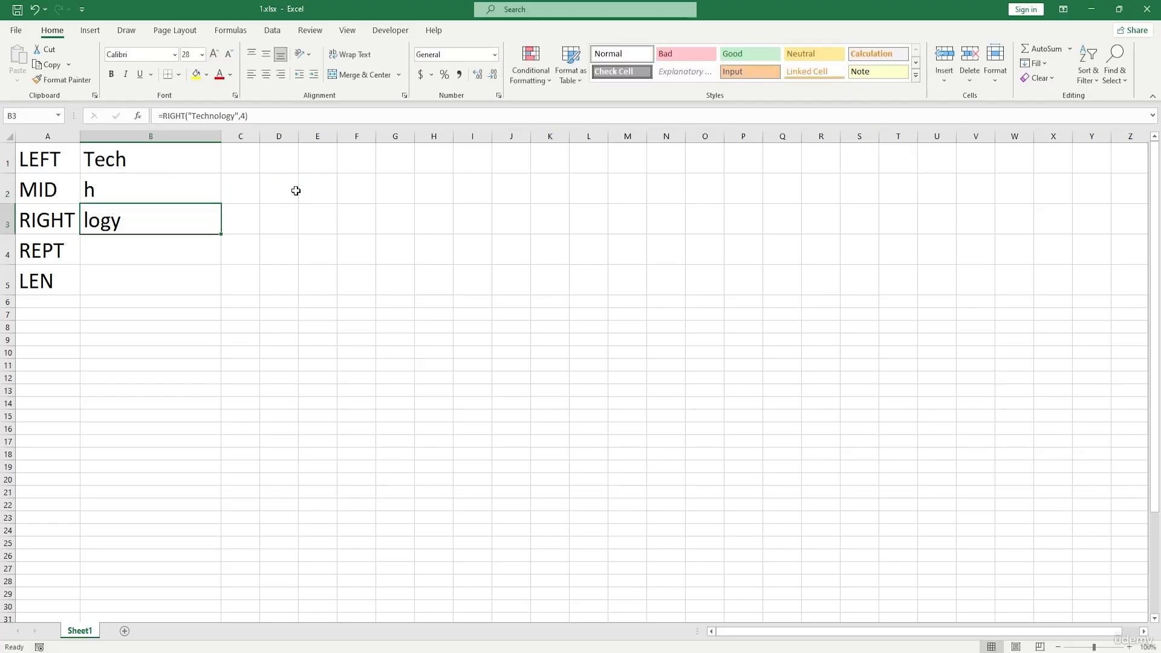
Edit the MID formula in B2 so that it extracts 2 characters
double_click(151, 190)
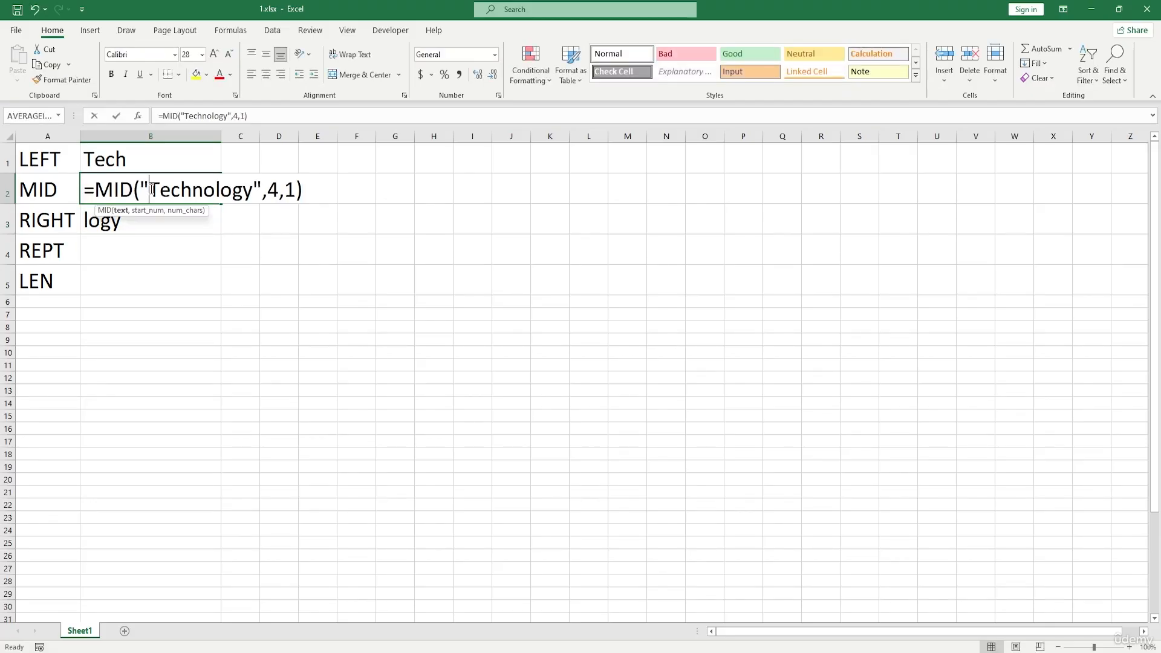
click(292, 189)
key(BackSpace)
text(2)
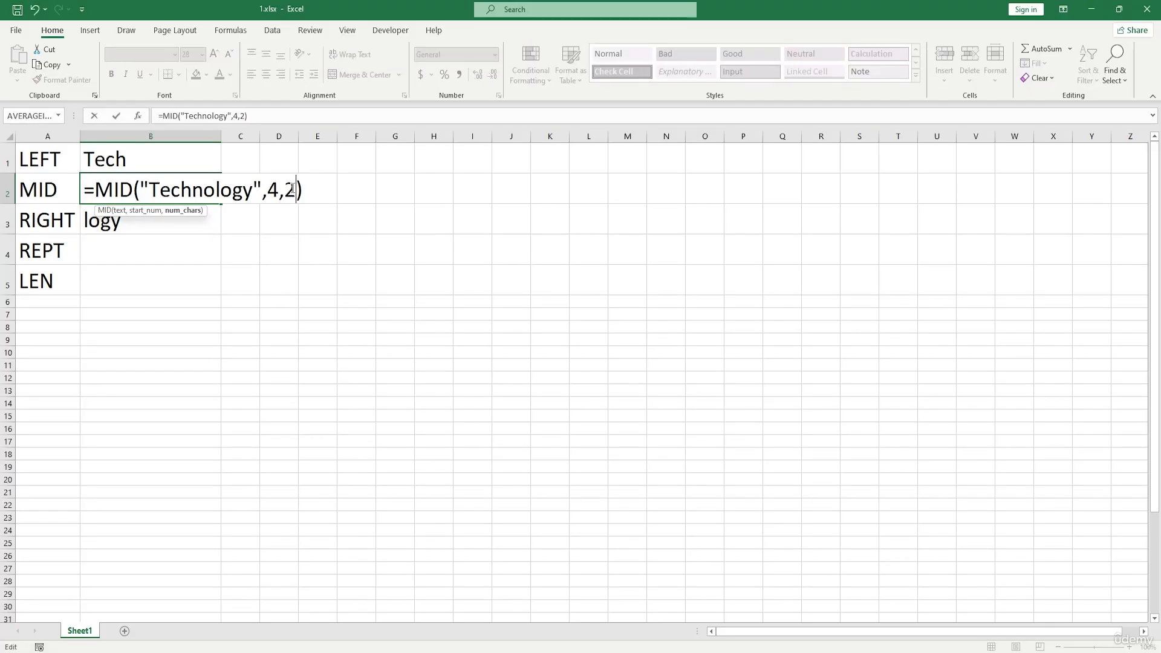
key(Return)
Set the start position in B2's MID formula to 3, keeping 2 characters extracted
double_click(128, 191)
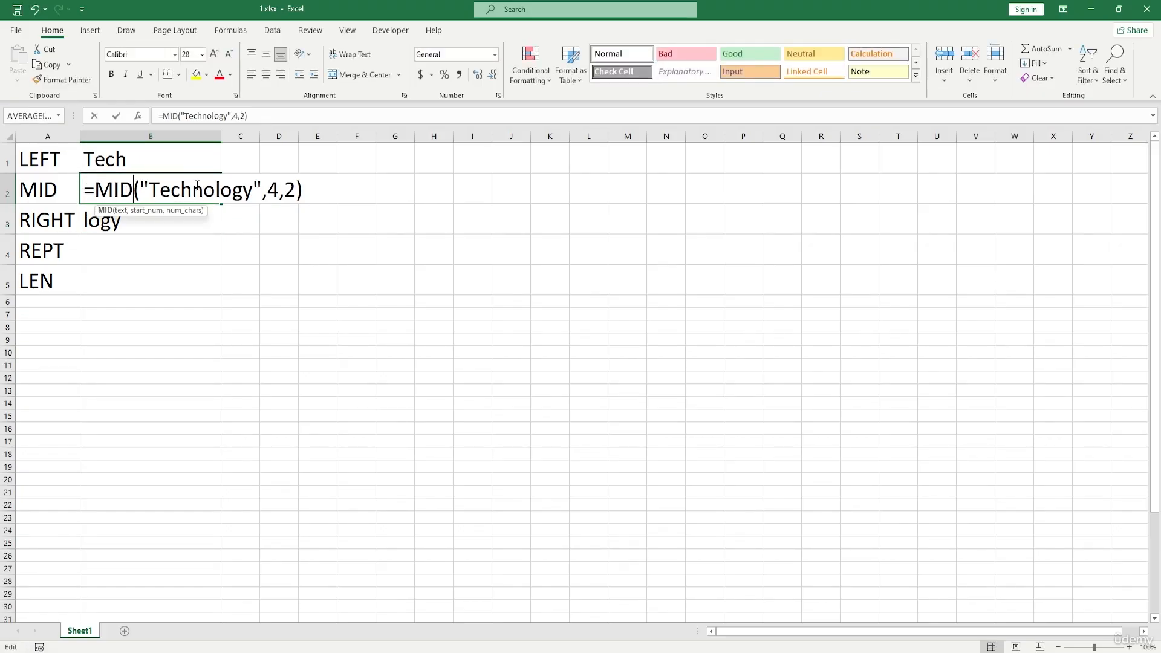
click(276, 193)
key(BackSpace)
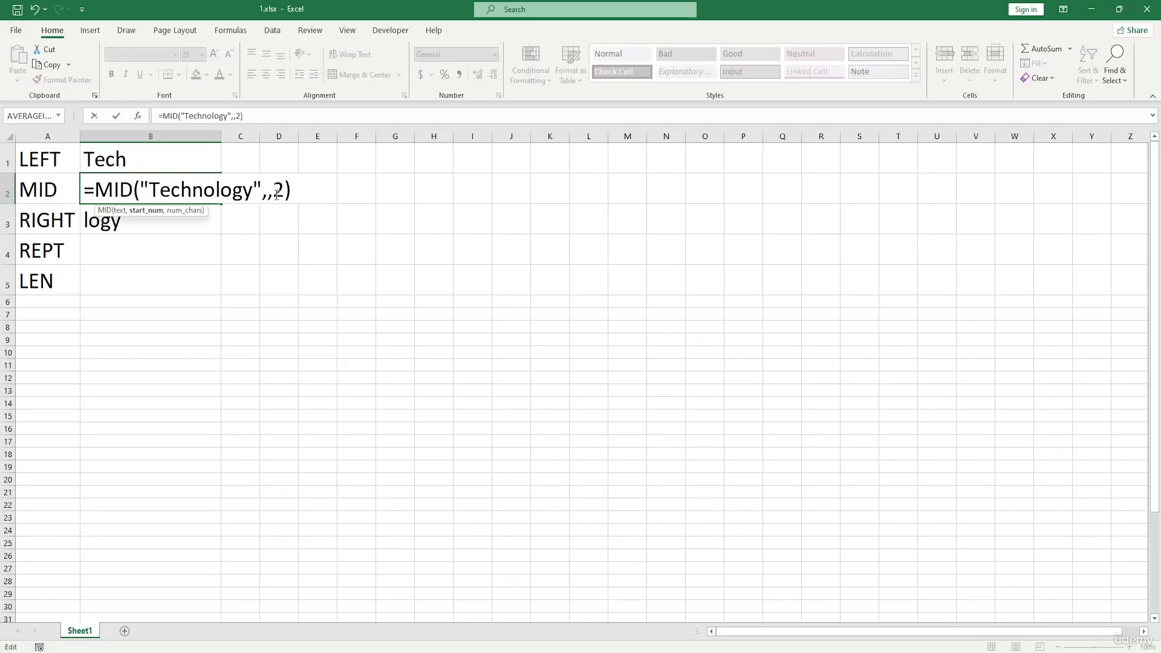
text(3)
key(Return)
Change the start position in B2's MID formula to 5 and select the results in B1:B3
double_click(149, 189)
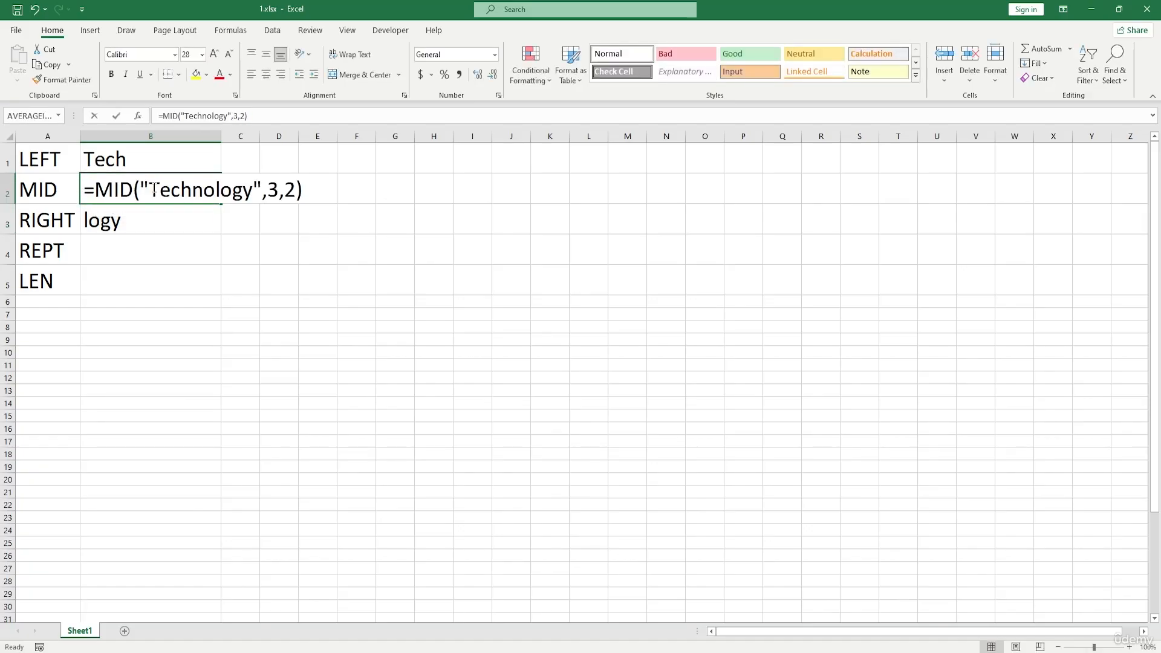
click(274, 192)
key(BackSpace)
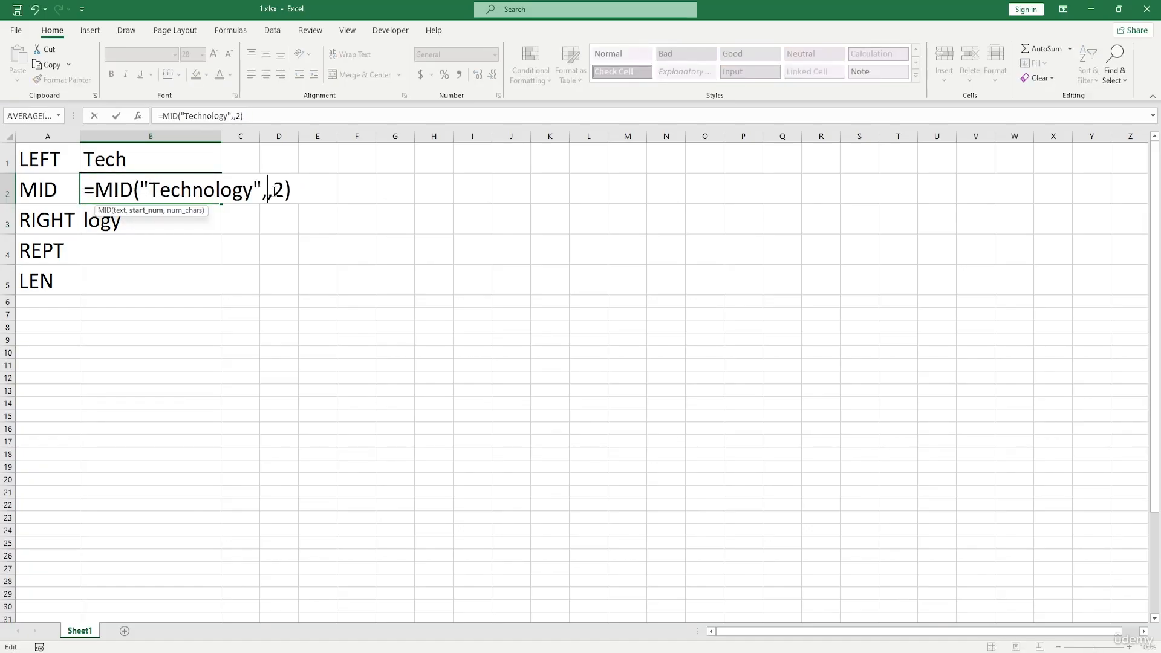
text(5)
key(Delete)
text(,)
key(Return)
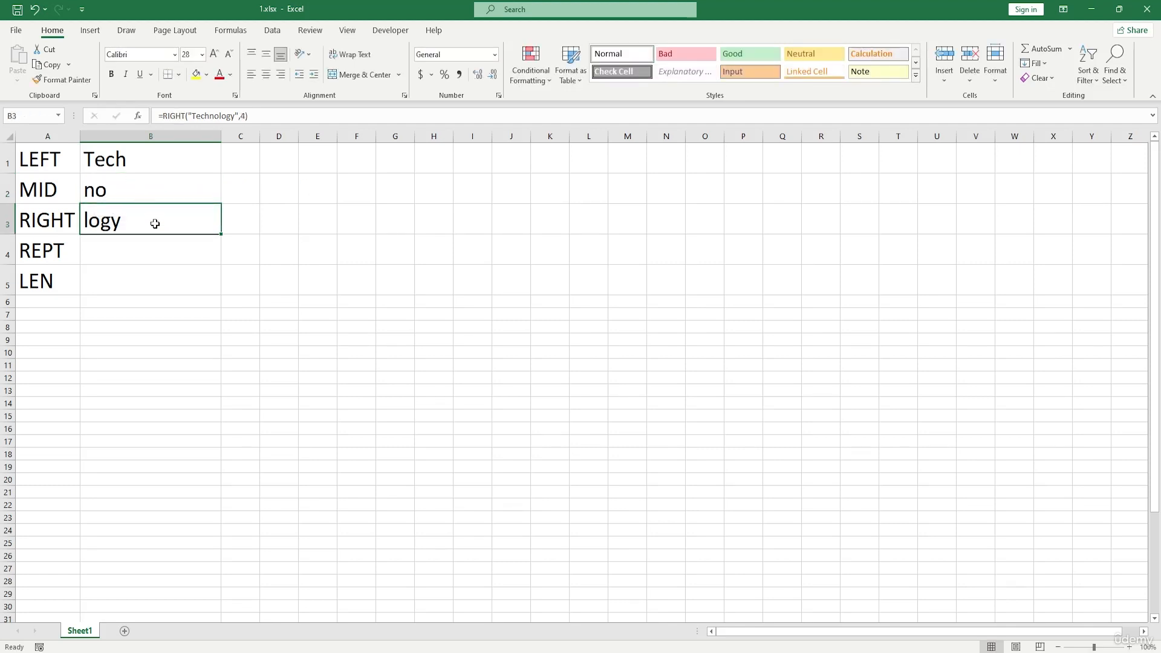
drag(160, 159, 168, 218)
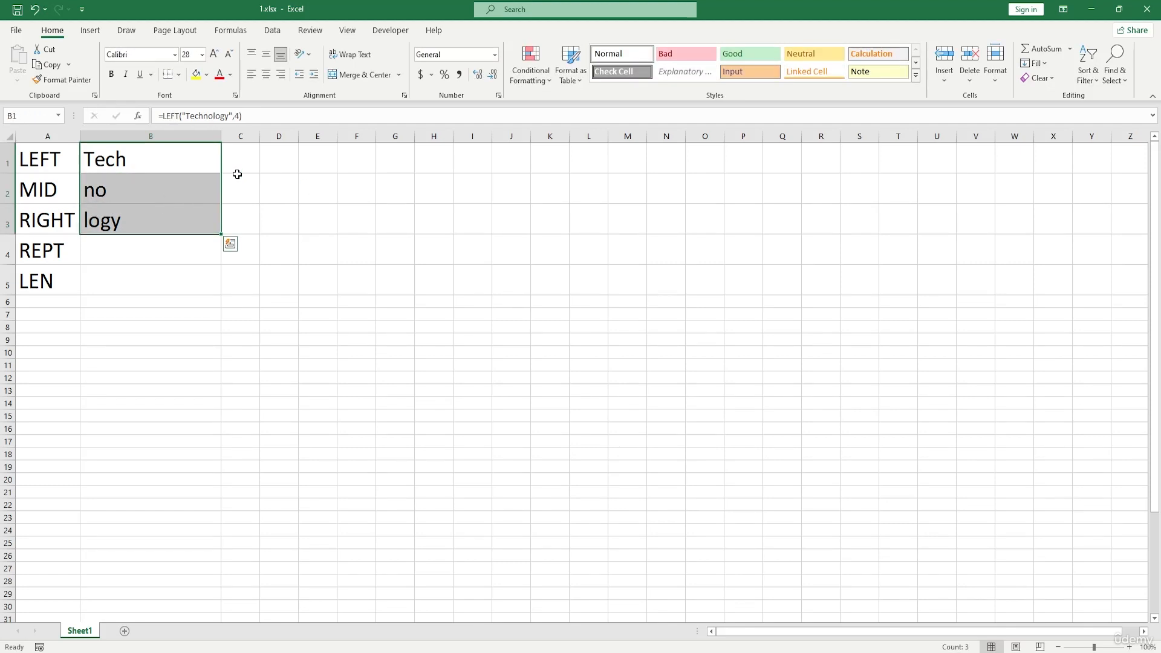
Enter =REPT("Tech",3) in B4 to repeat the text three times
click(140, 251)
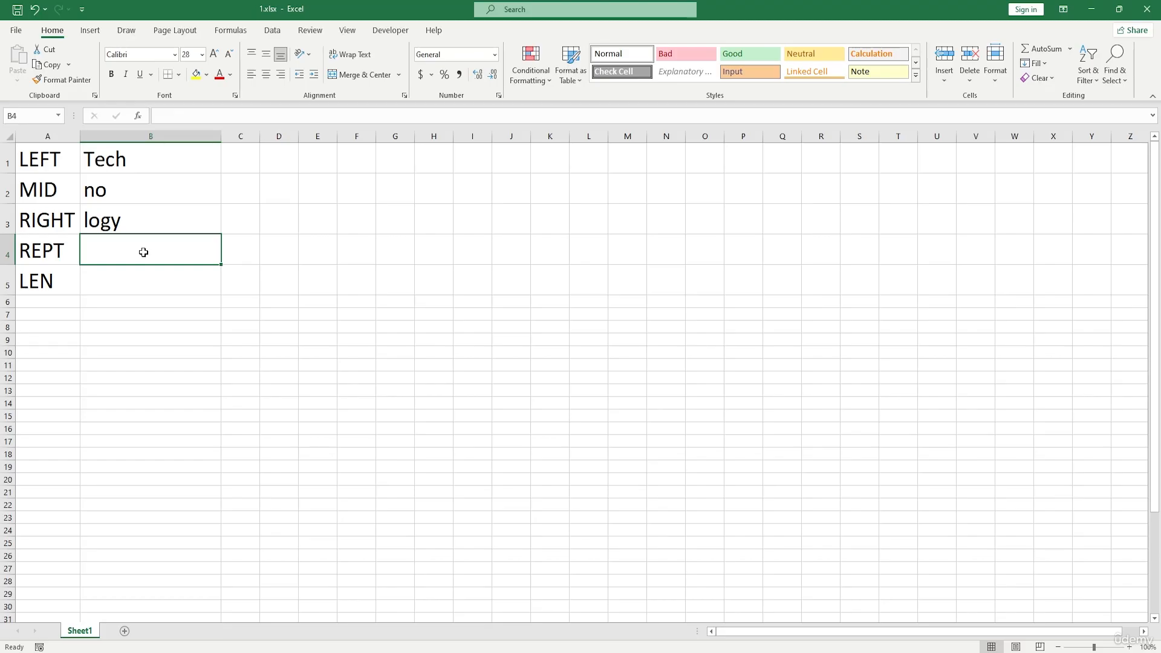
text(=rept)
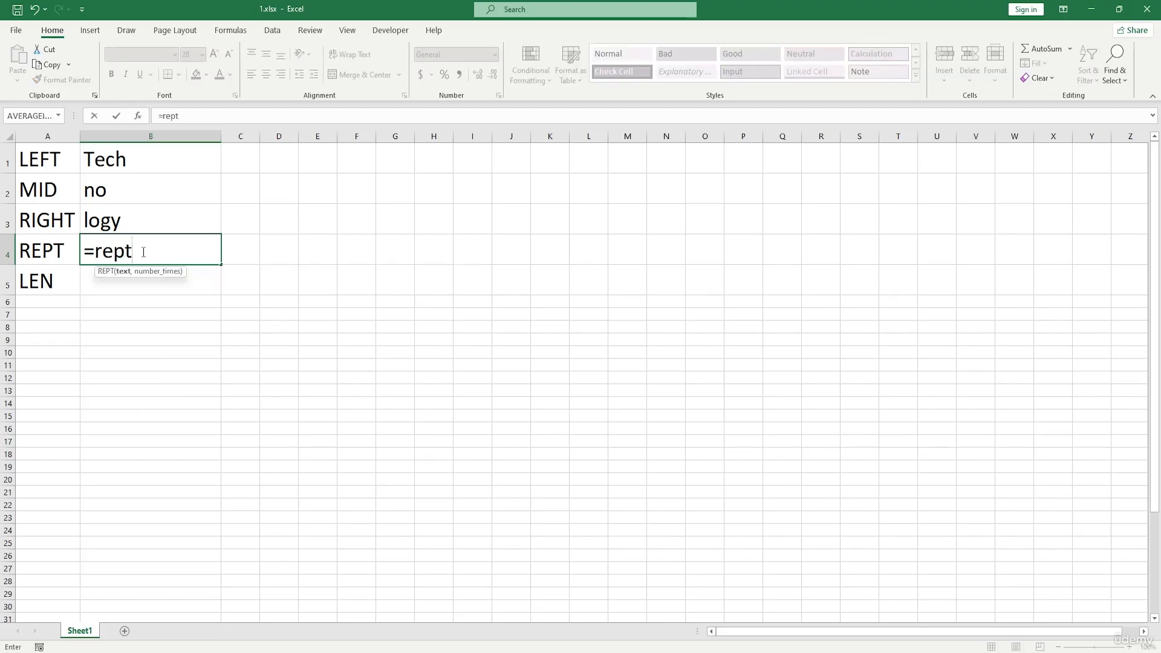
key(Tab)
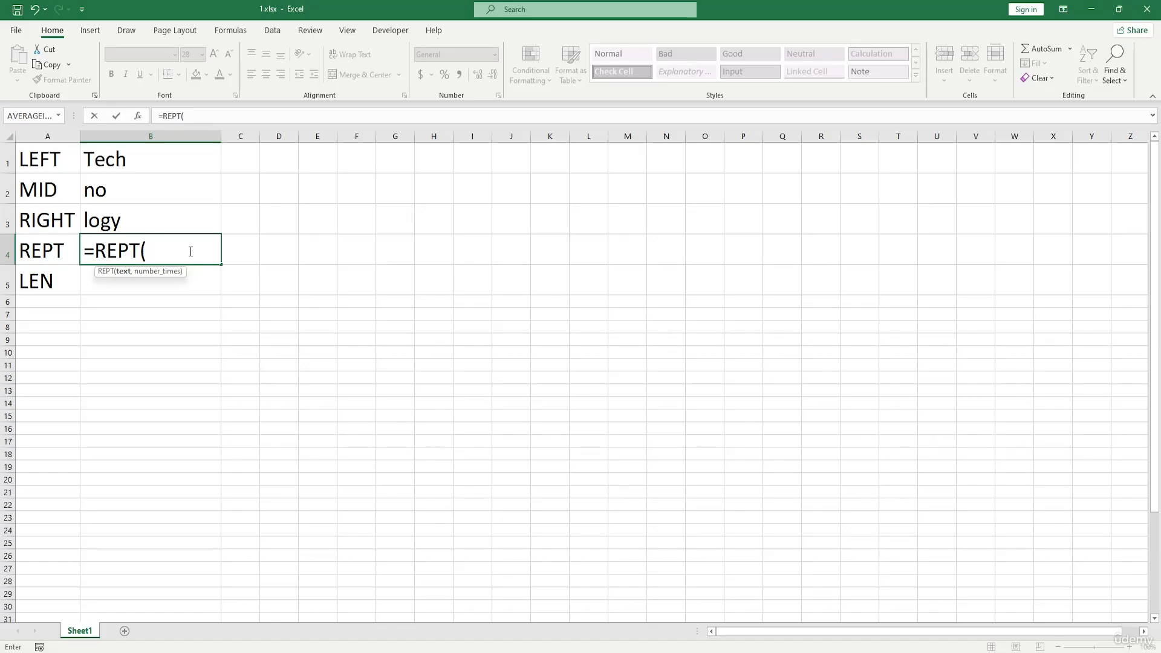
text(")
text(Techno)
key(BackSpace)
key(BackSpace)
text(",3)
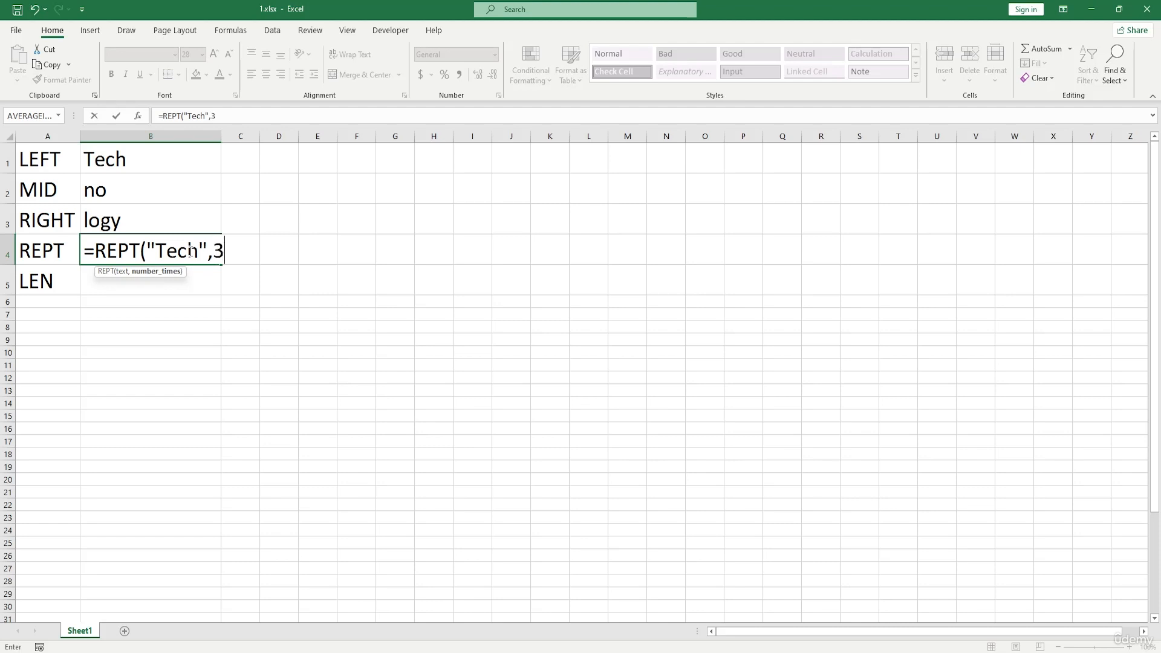
text())
key(Return)
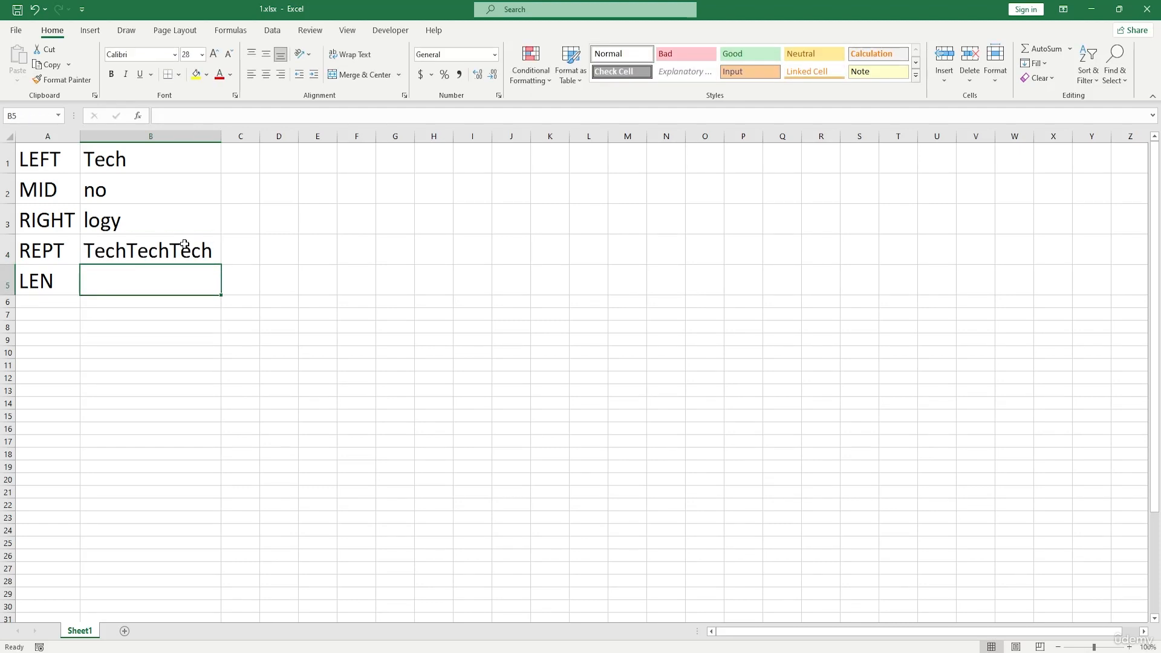
Add a space after Tech inside the quotation marks of the REPT formula in B4
click(184, 245)
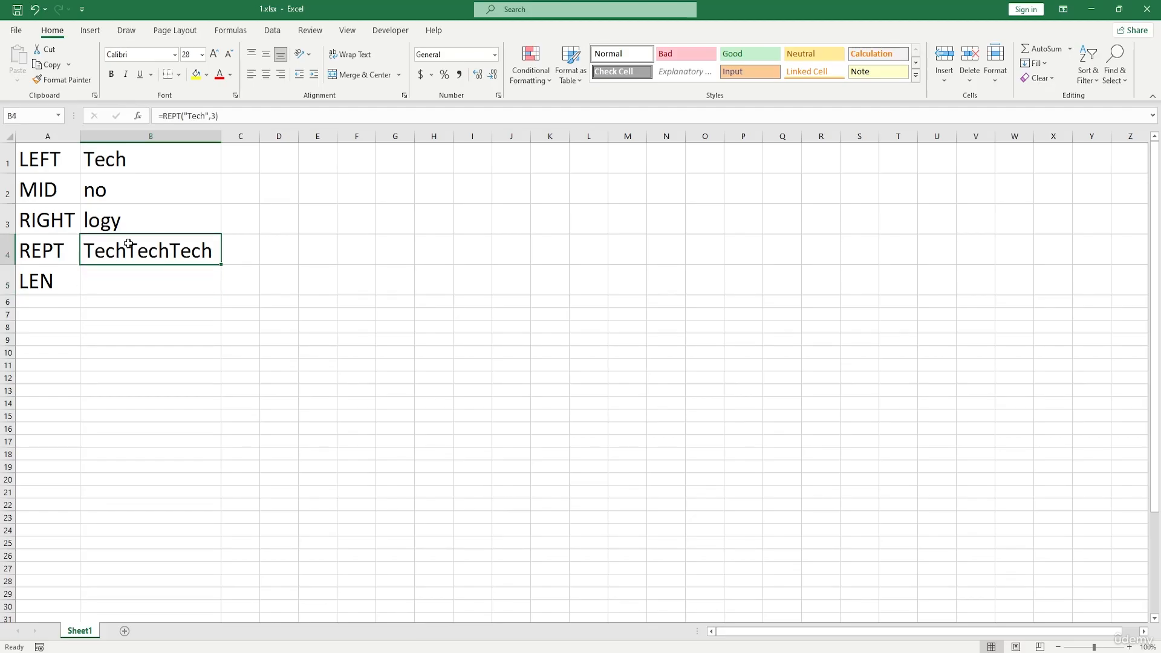
double_click(129, 244)
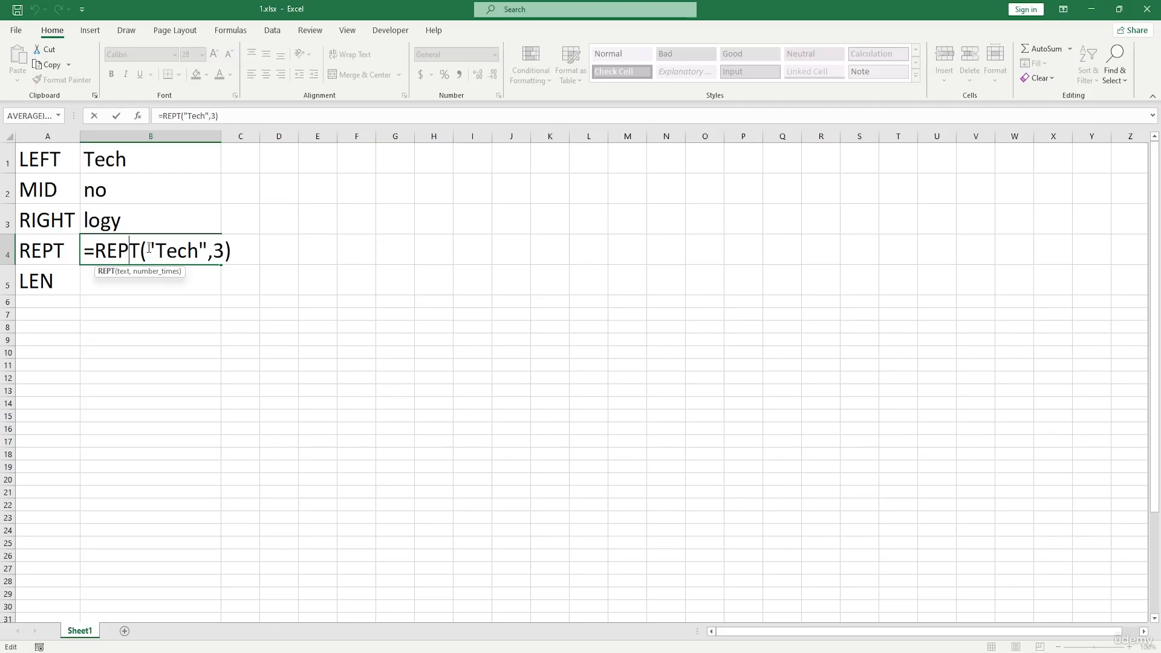
key(Escape)
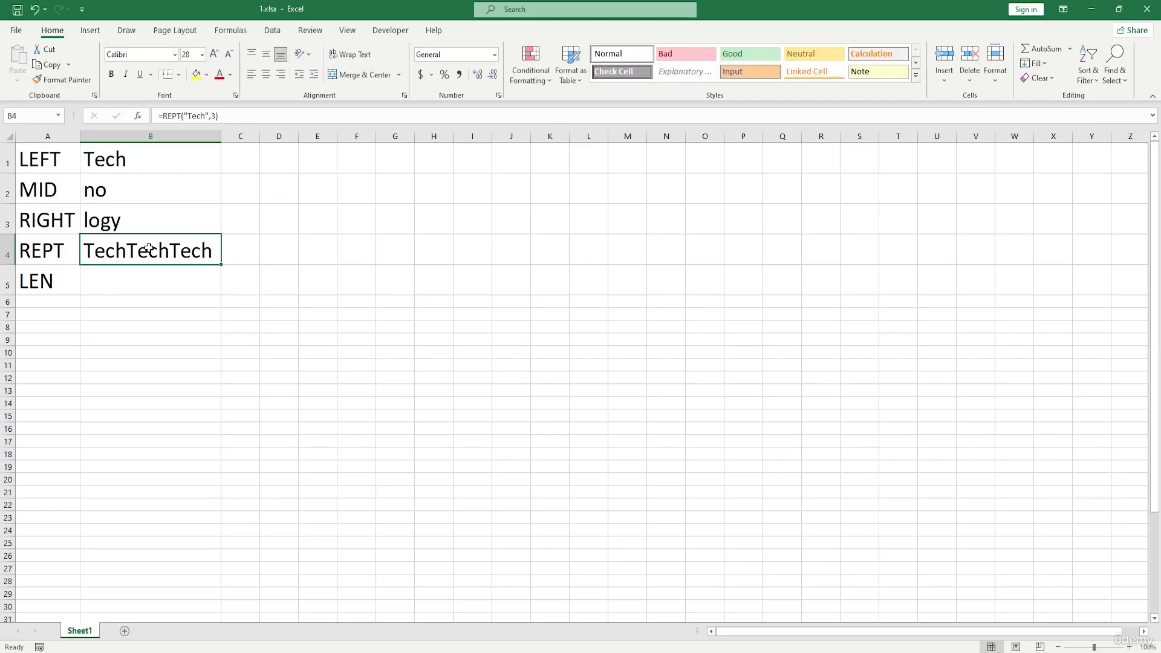
double_click(144, 248)
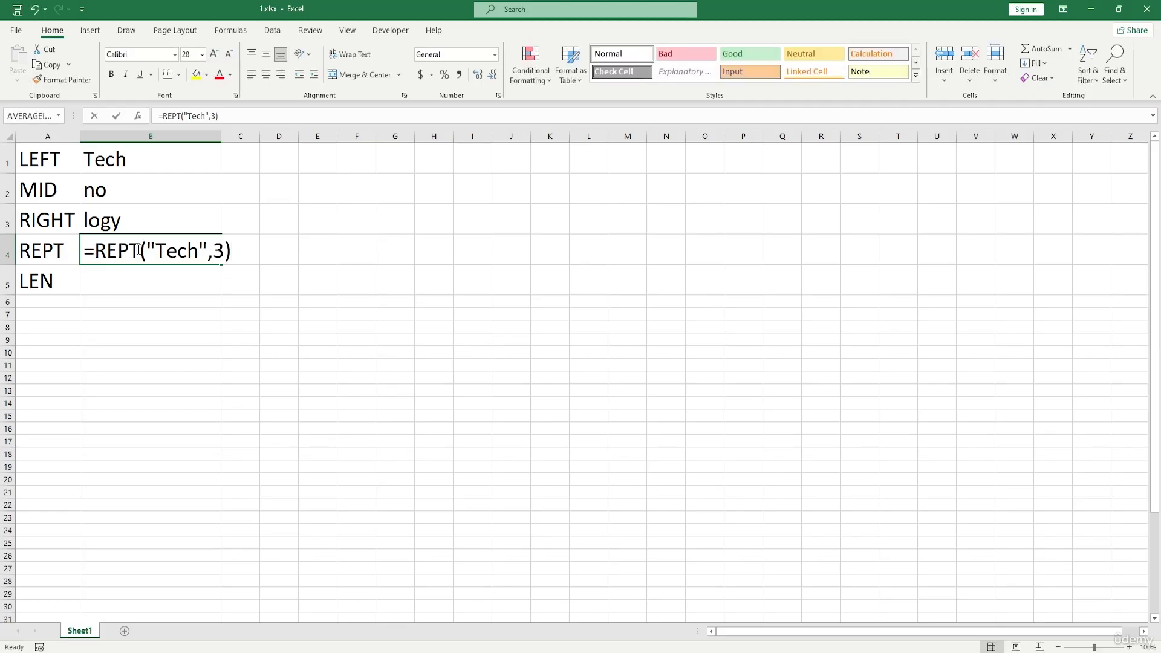
click(201, 250)
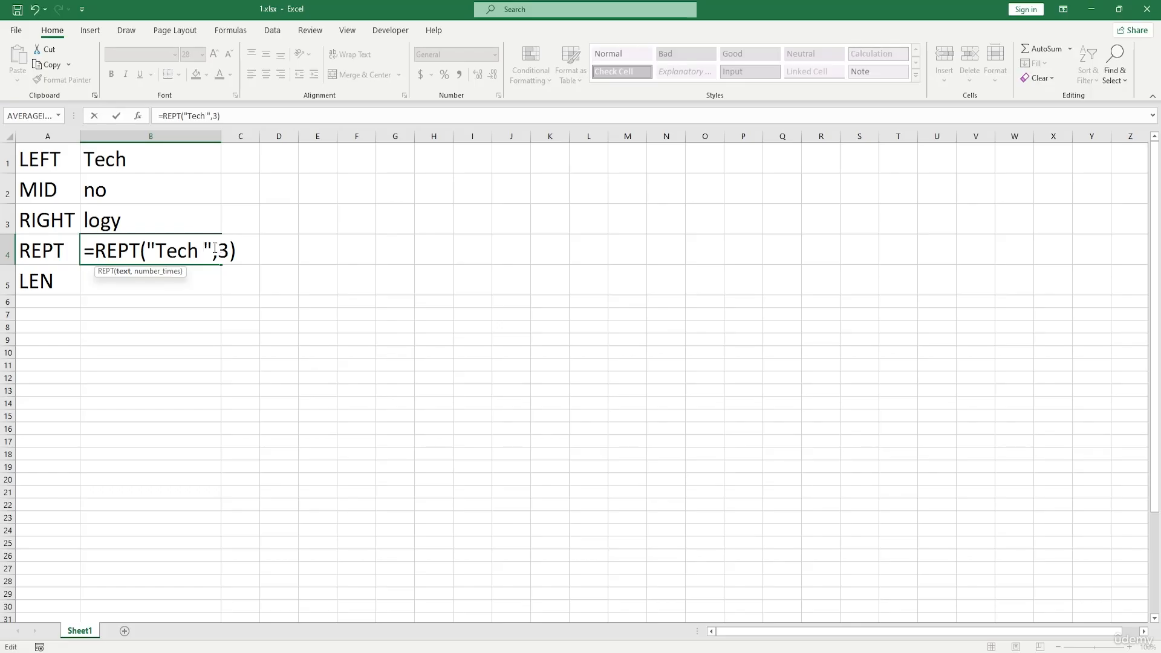
key(Return)
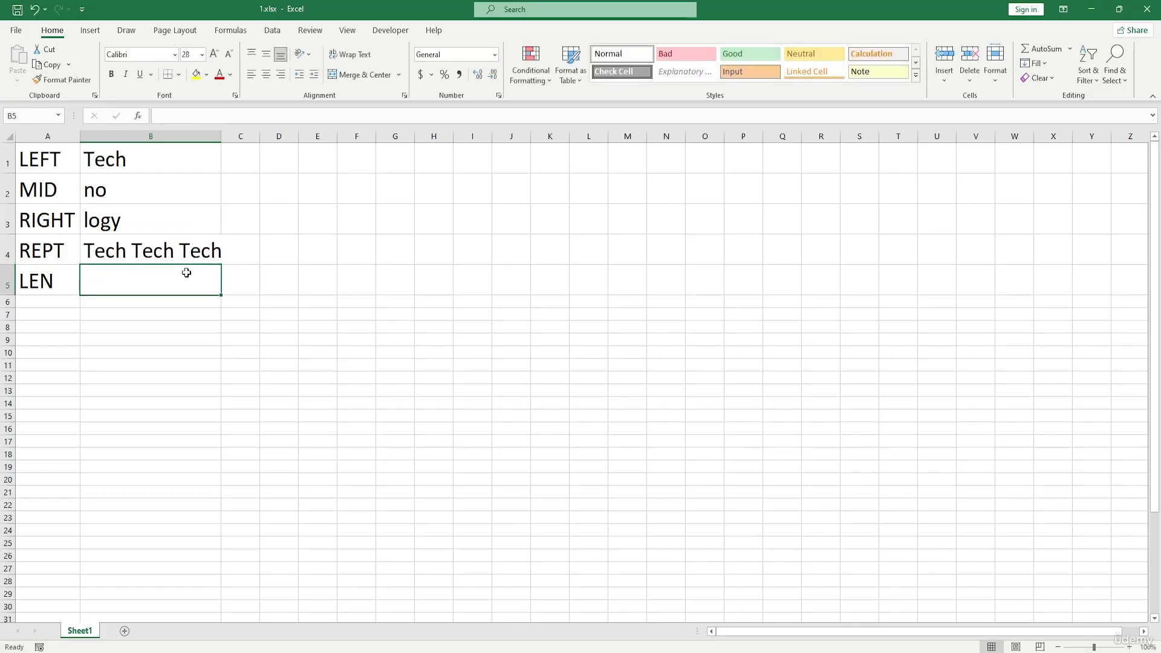
Move the space in B4's REPT text from after Tech to before it, giving =REPT(" Tech",3)
click(139, 250)
double_click(189, 242)
click(206, 248)
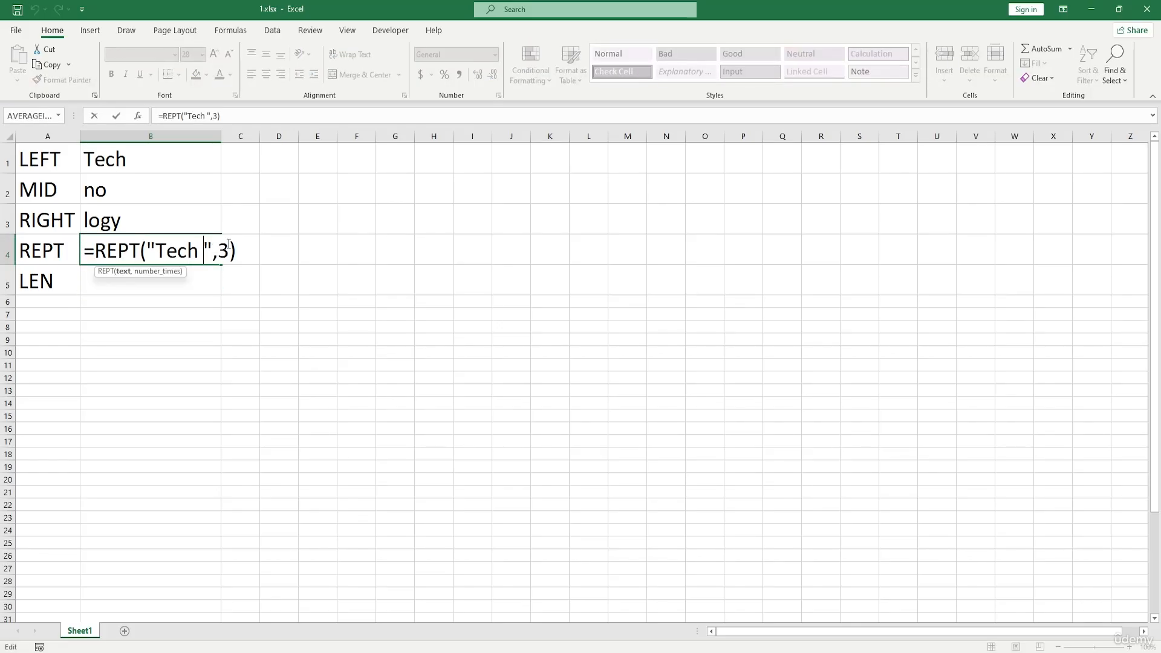
key(BackSpace)
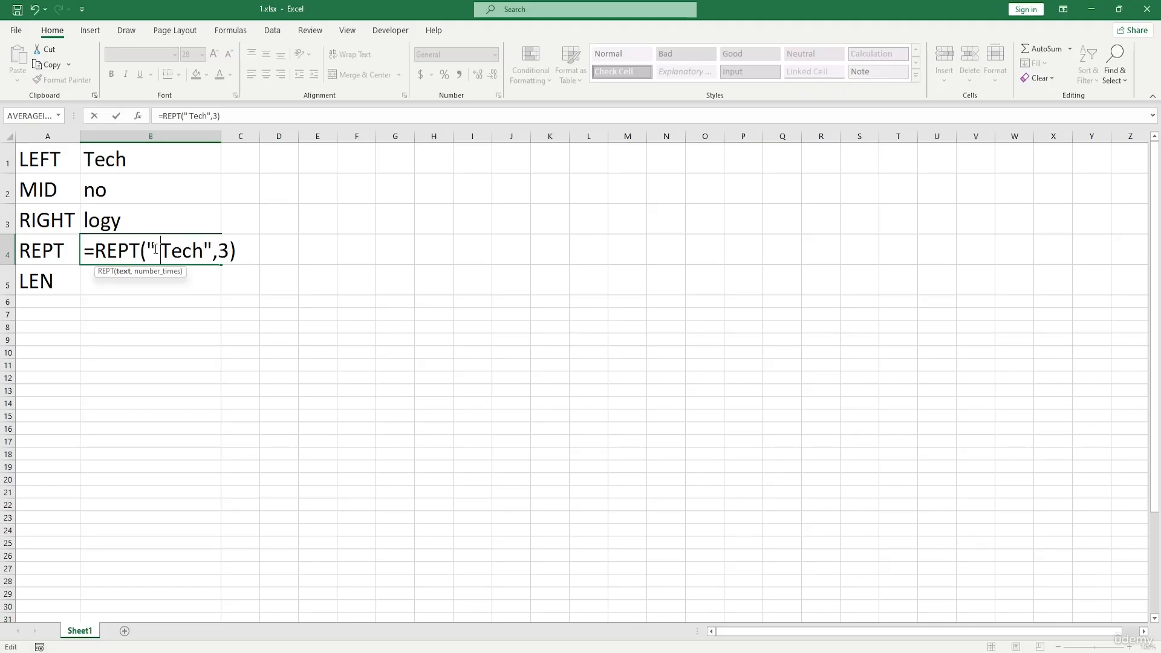
click(148, 295)
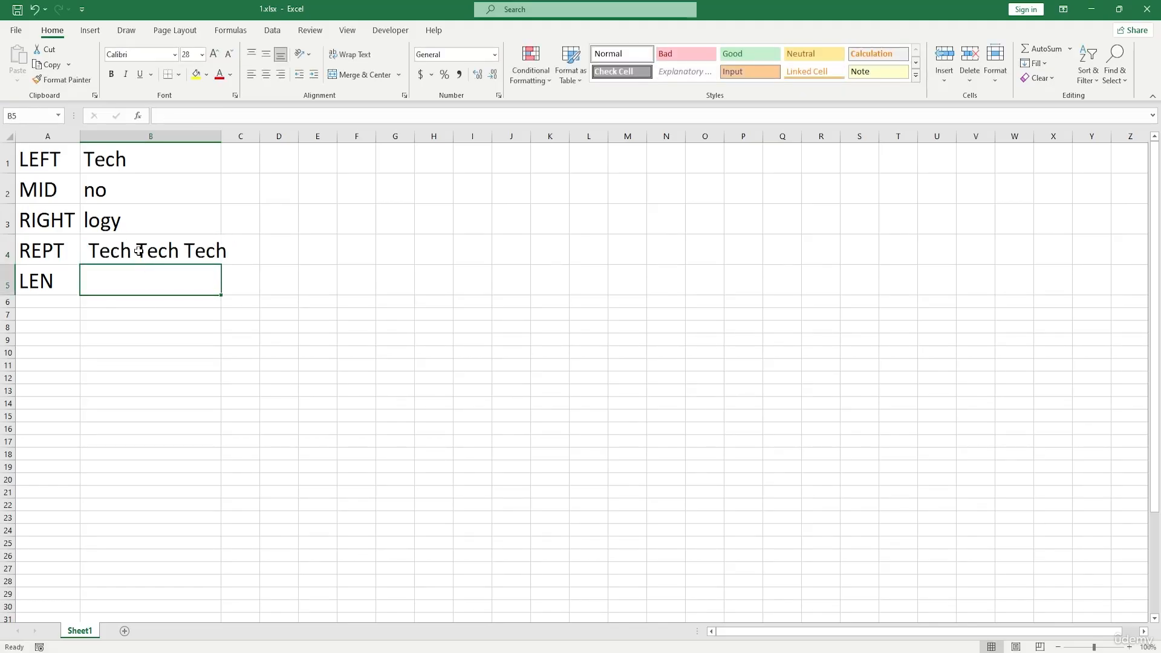
Remove the leading space from the REPT text in B4 so the formula reads =REPT("Tech",3)
click(84, 248)
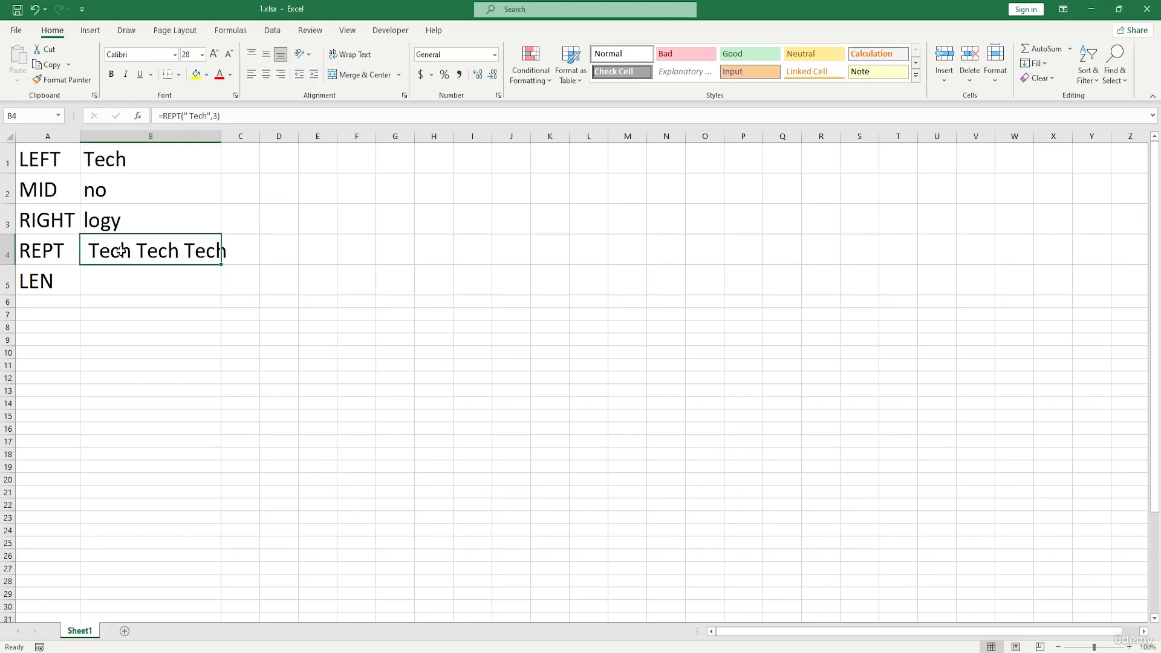
double_click(172, 249)
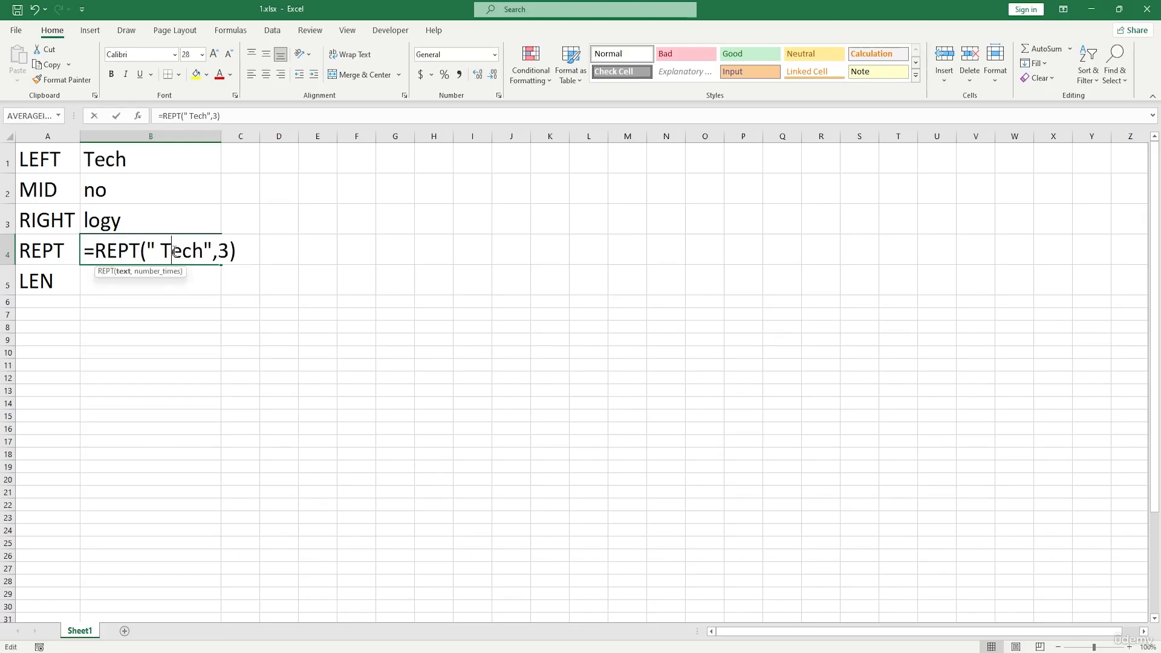
click(163, 249)
key(BackSpace)
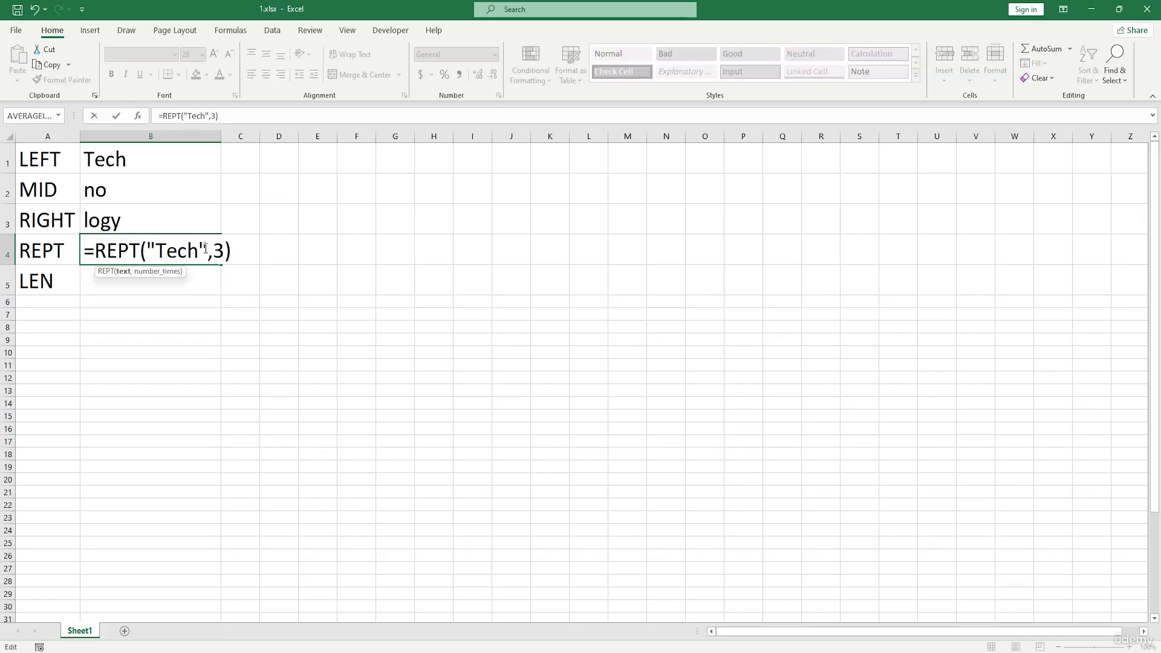
key(Return)
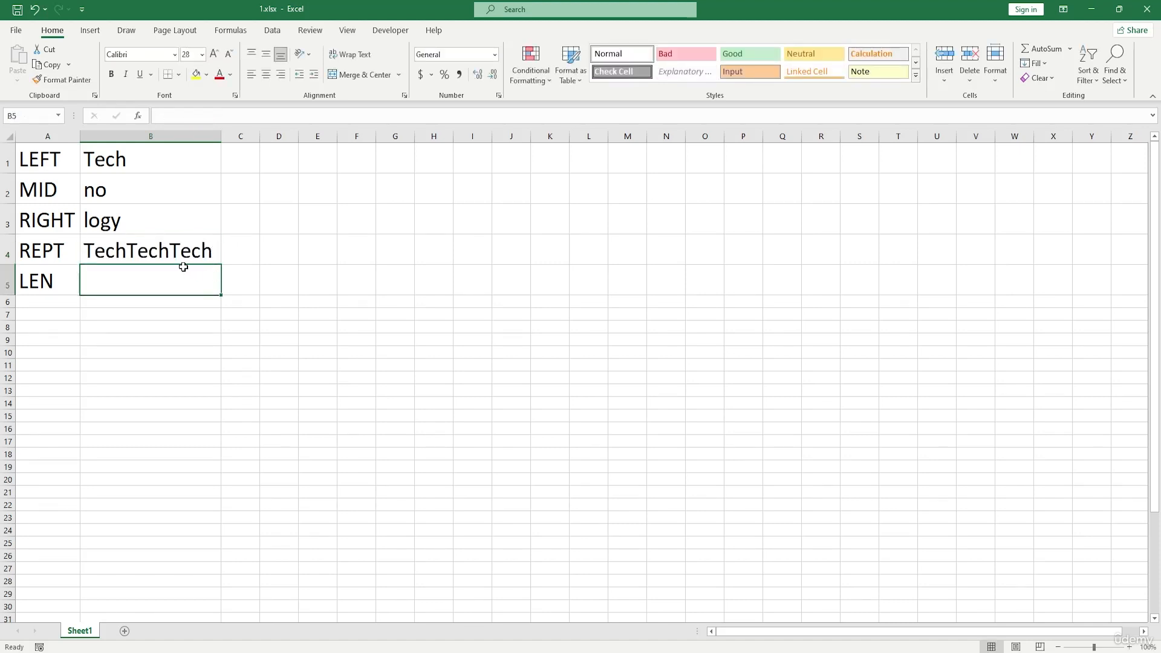
Edit B4's formula to =REPT("Tech ",3), with a trailing space in the text
double_click(219, 249)
click(197, 249)
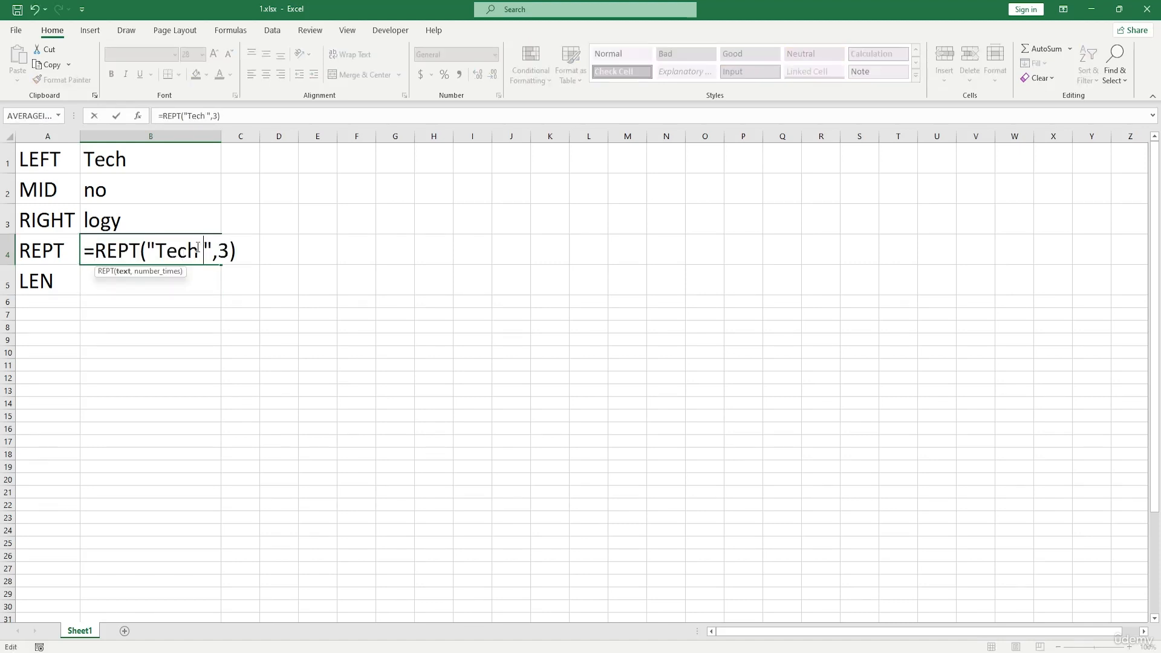
key(Return)
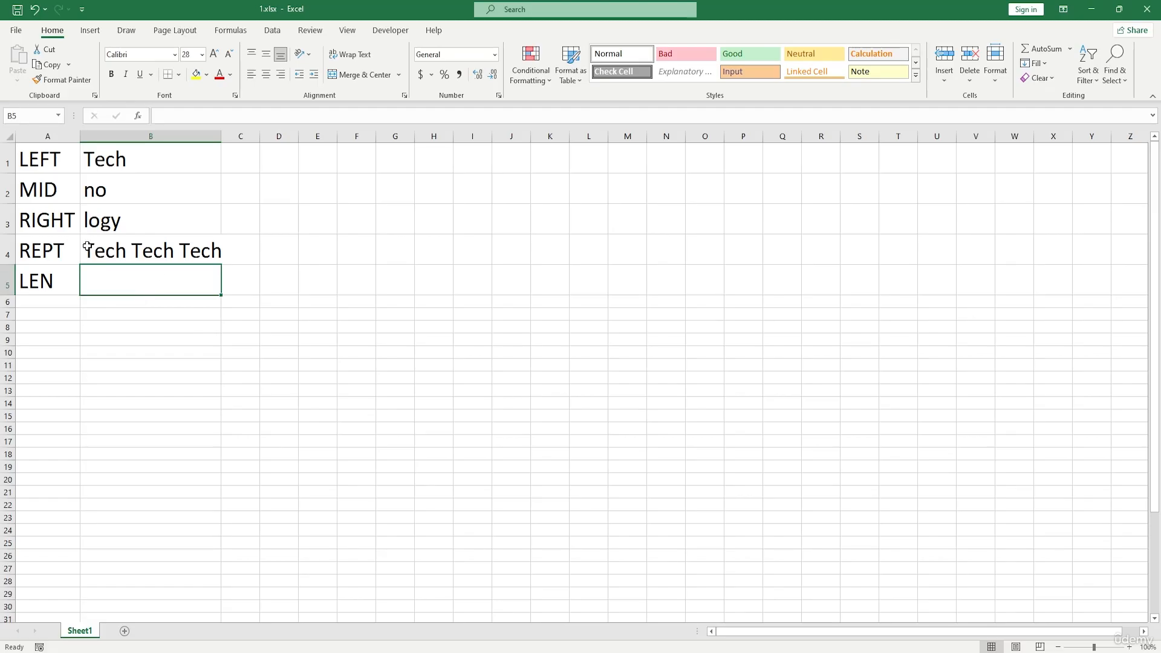
Enter =LEN("Technology") in B5 to count the characters of the word
double_click(111, 277)
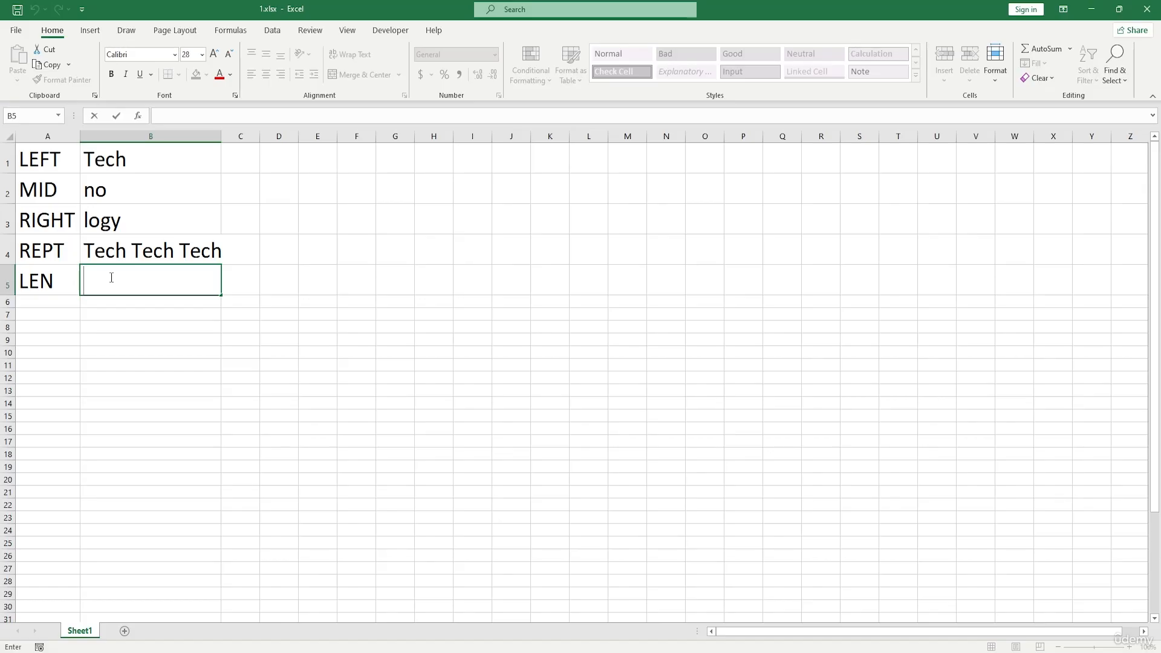
text(=)
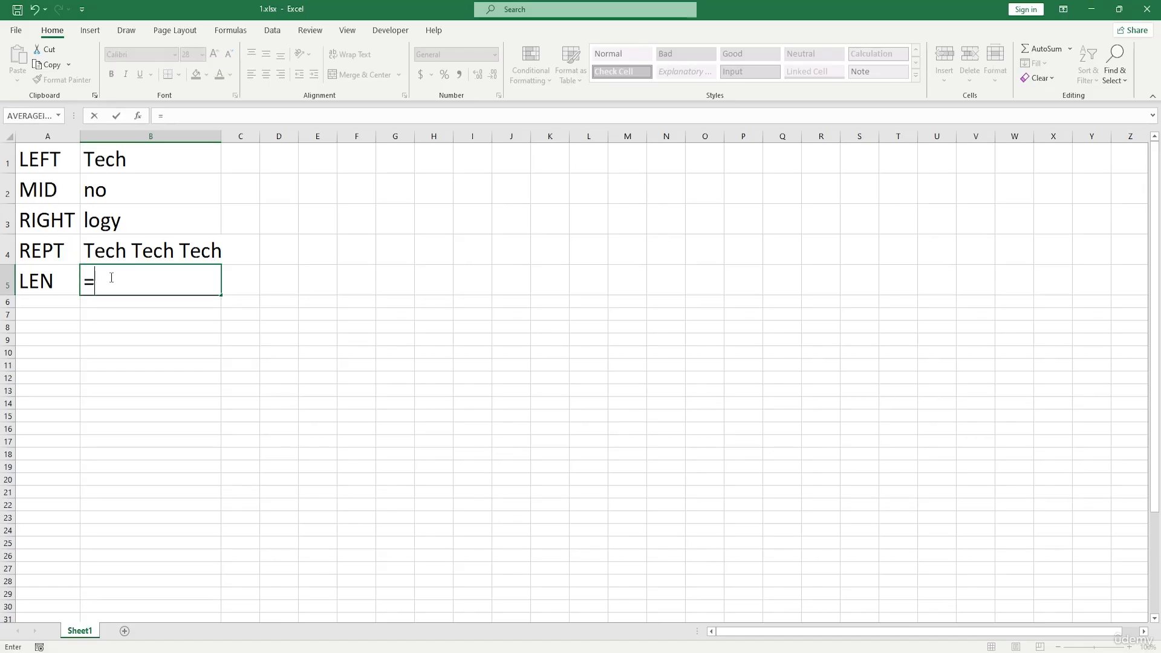
text(len)
key(Tab)
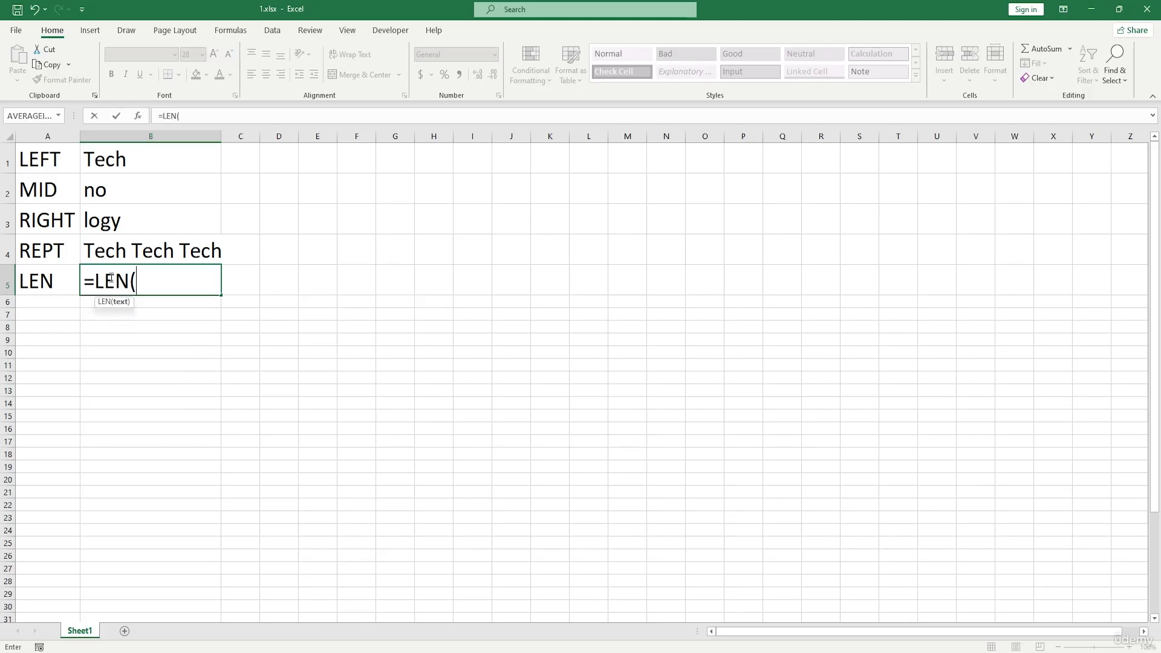
text("Te)
key(BackSpace)
text(chnology)
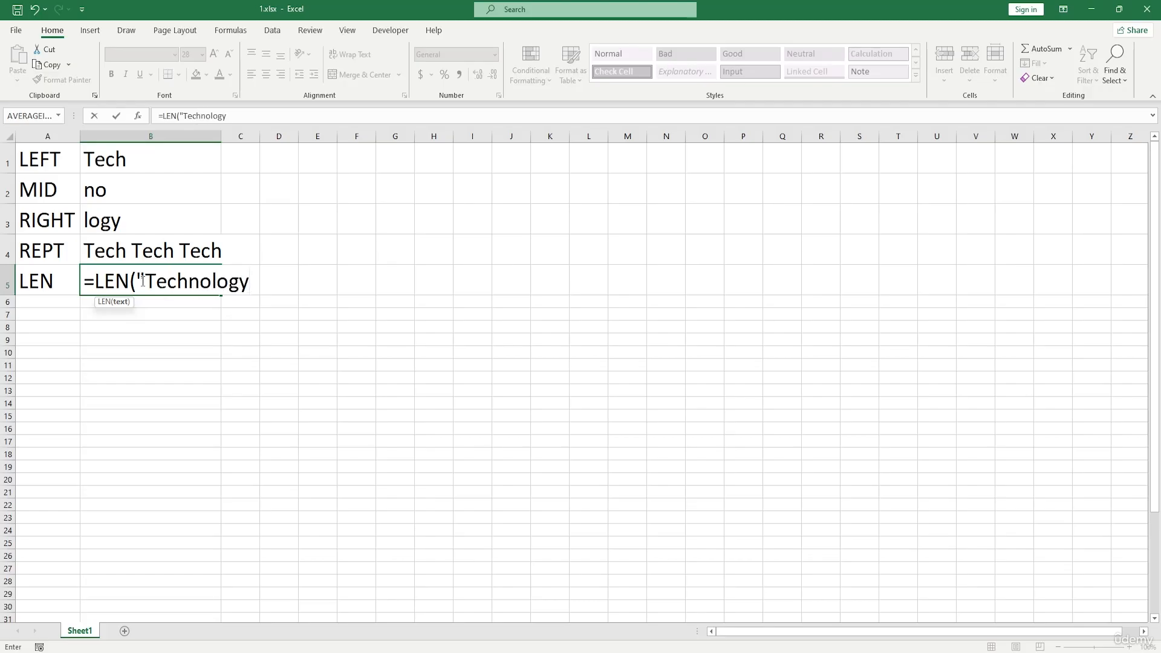
text(:)
key(BackSpace)
text("))
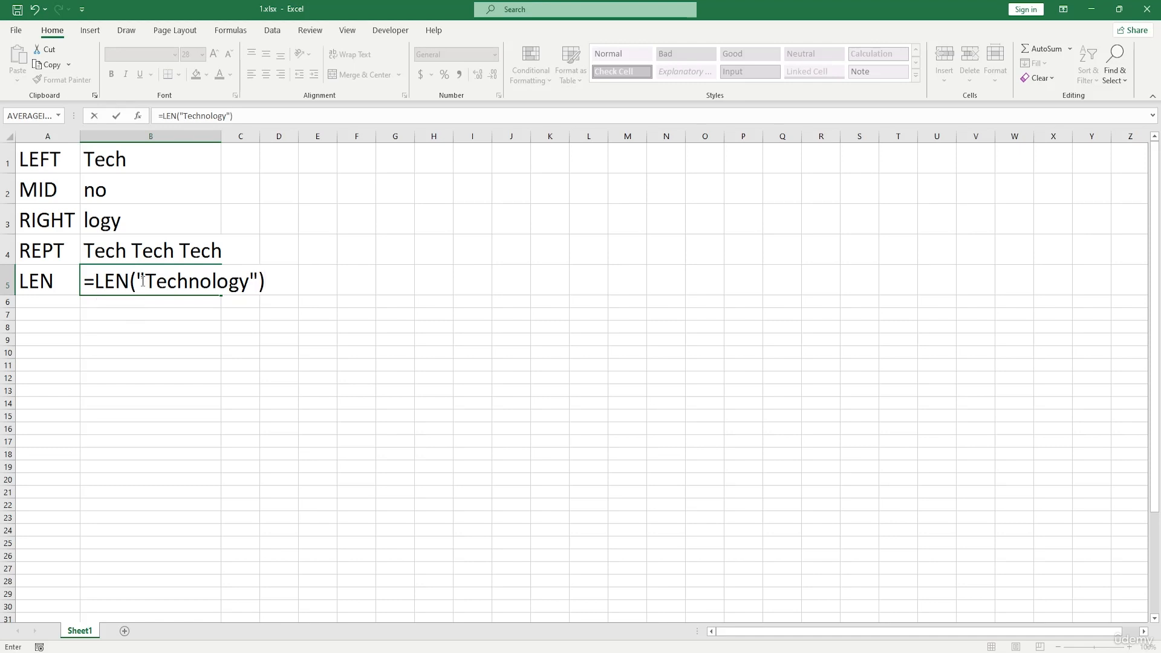
key(Return)
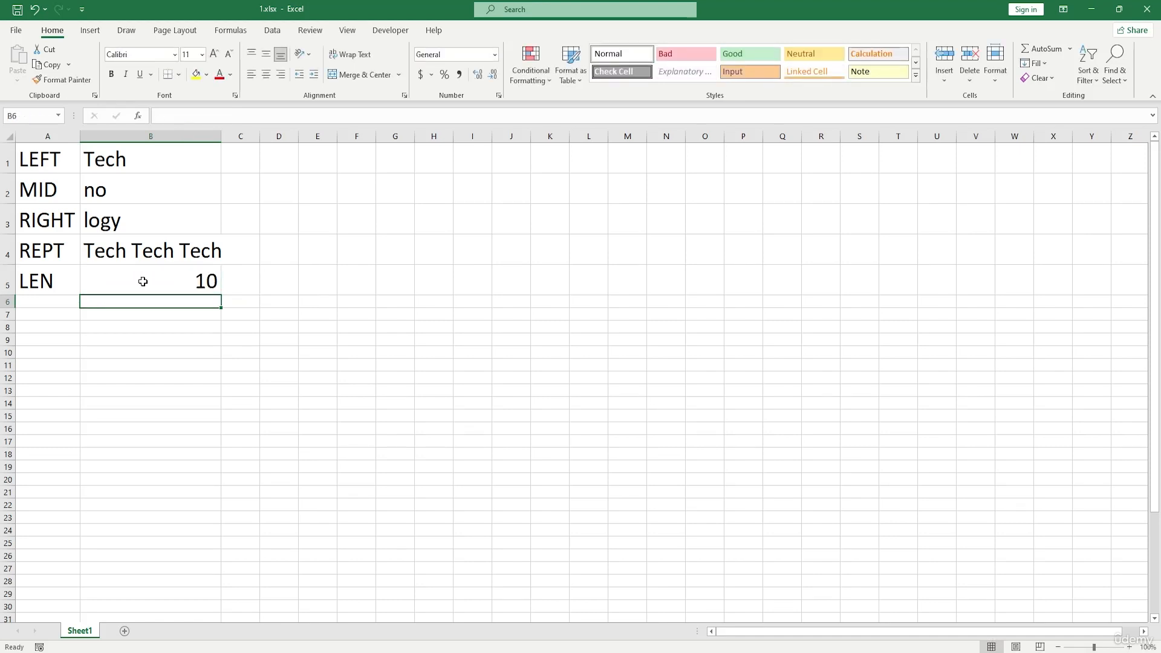
Replace the text in B5's LEN formula with America so it reads =LEN("America")
click(156, 167)
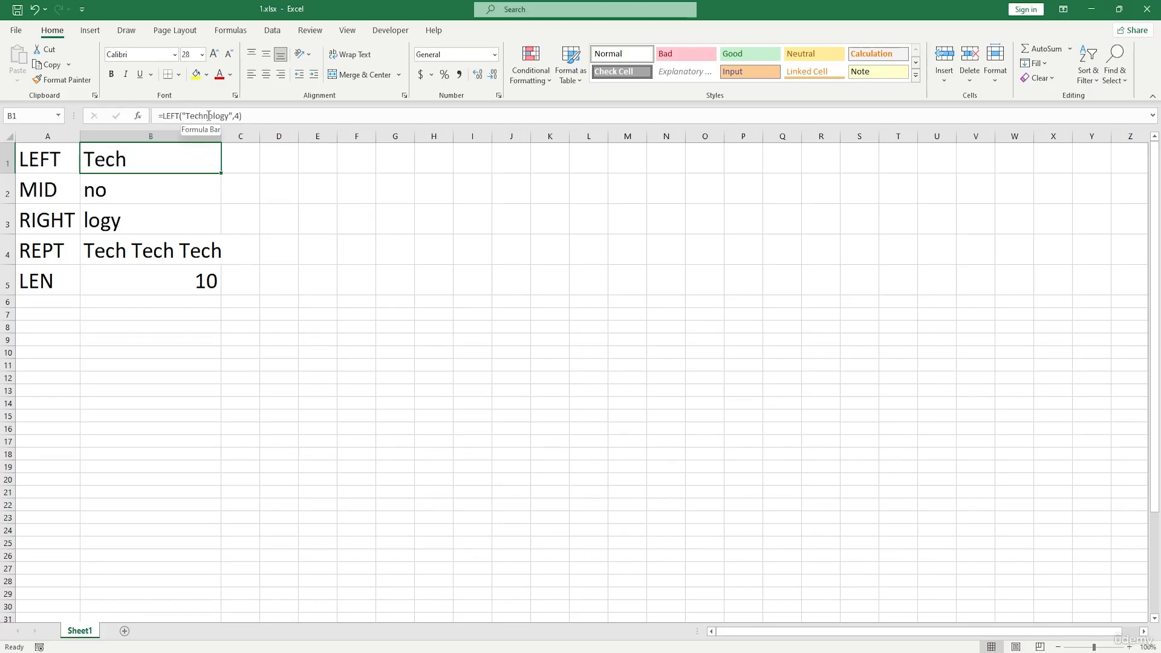
double_click(202, 277)
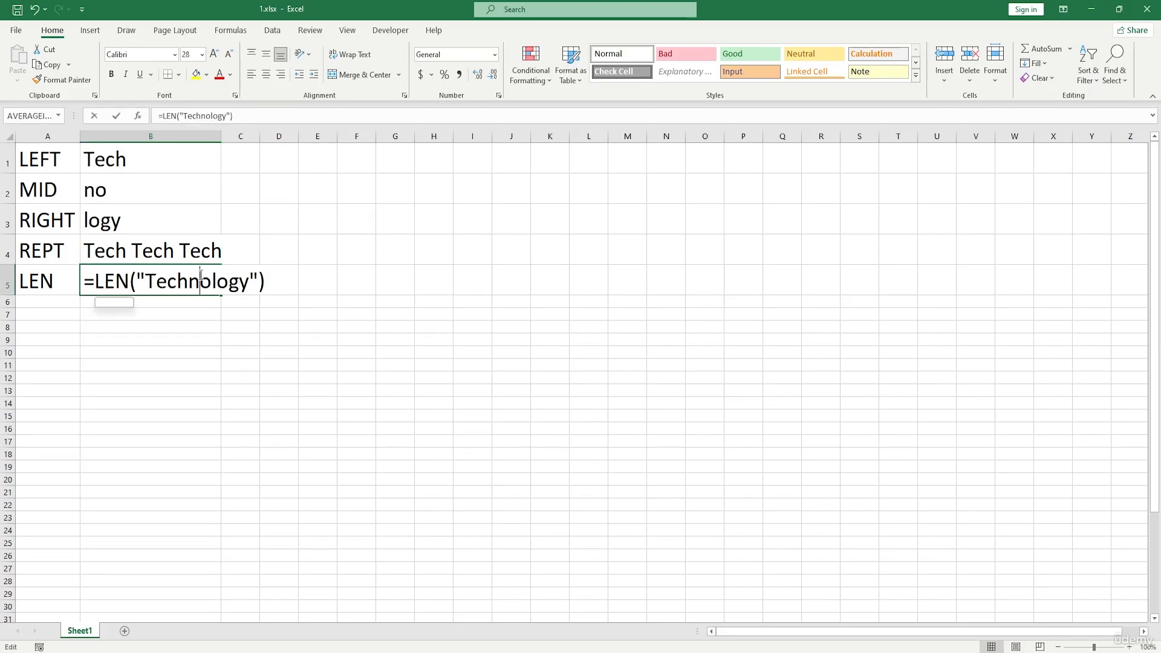
click(249, 279)
key(BackSpace)
key(BackSpace)
key(BackSpace)
key(BackSpace)
key(BackSpace)
key(BackSpace)
key(BackSpace)
key(BackSpace)
key(BackSpace)
key(BackSpace)
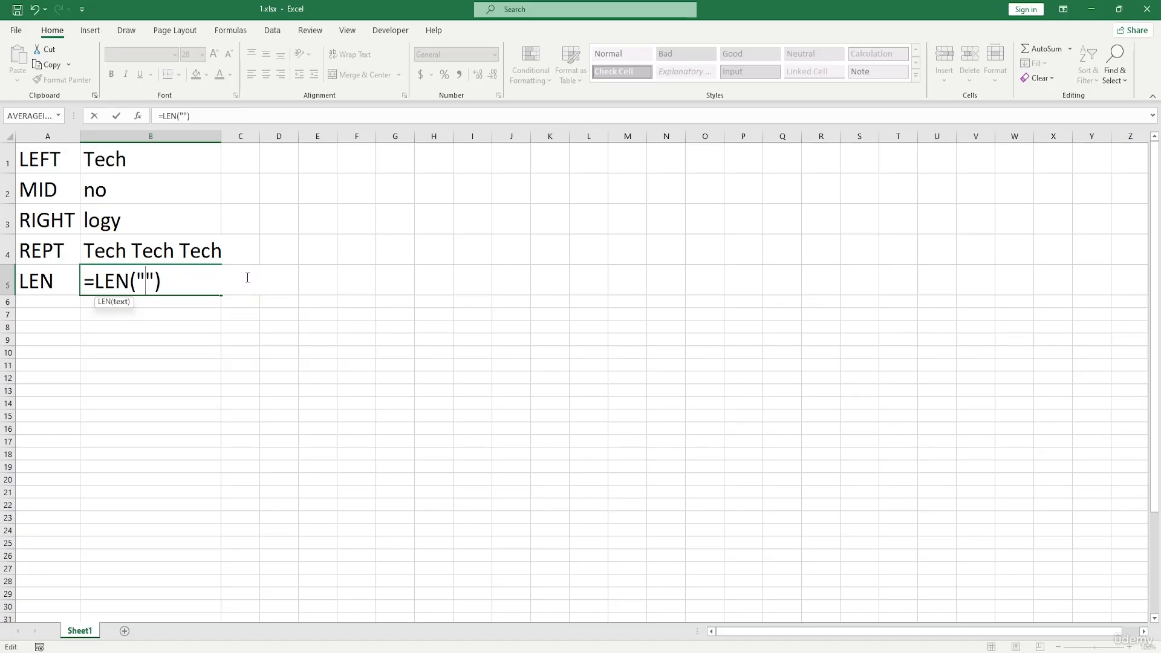
text(America)
key(Return)
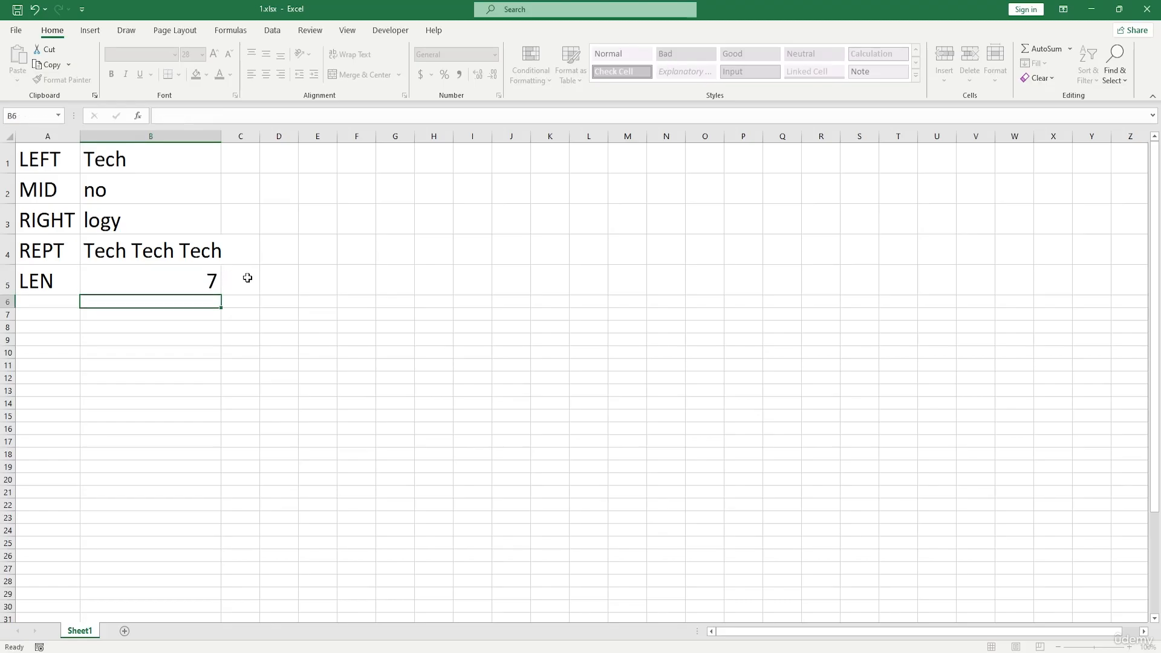
Empty the quoted text in B5's LEN formula, leaving =LEN("")
click(189, 282)
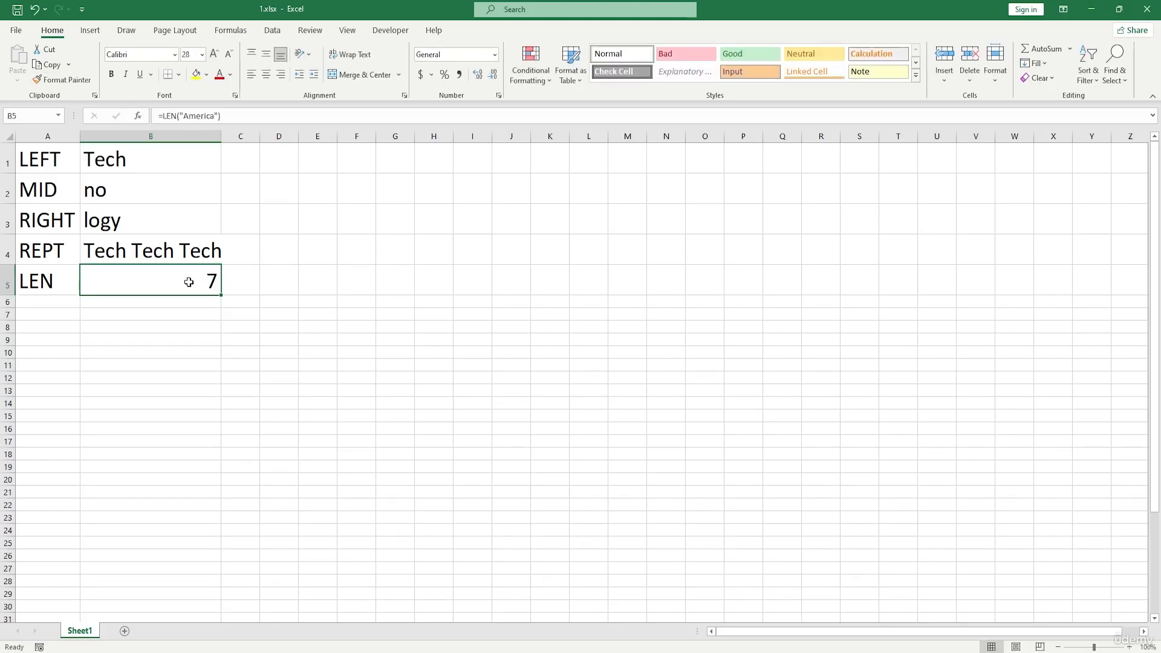
click(182, 251)
click(199, 273)
double_click(199, 273)
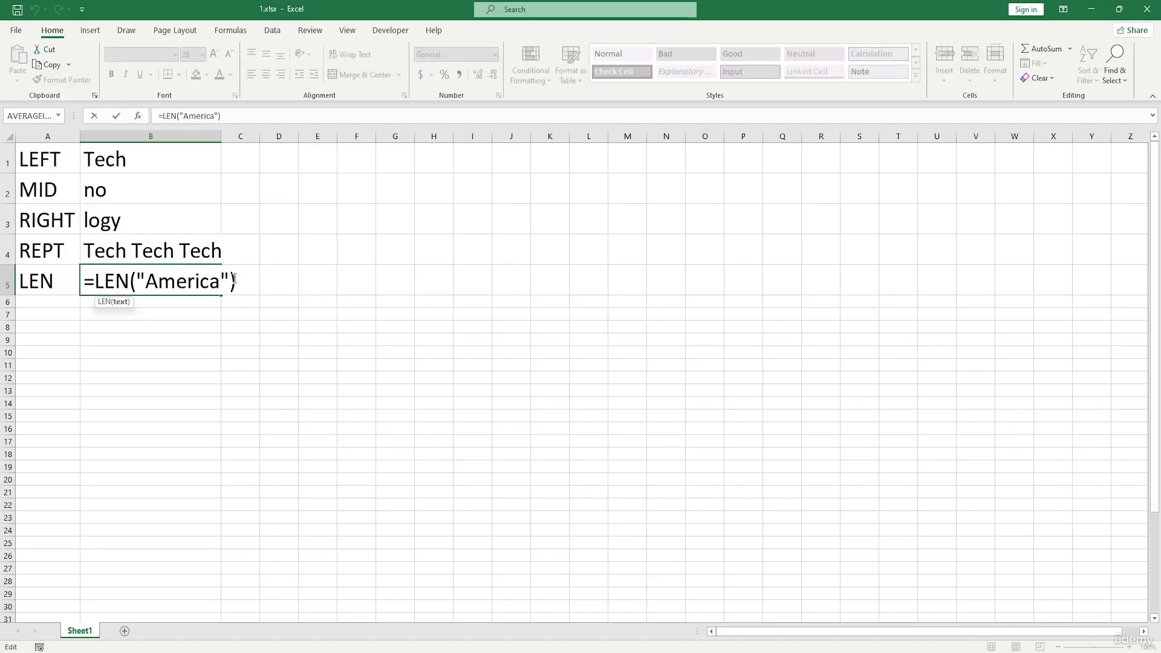
key(BackSpace)
key(BackSpace)
key(BackSpace)
key(BackSpace)
key(BackSpace)
key(BackSpace)
key(BackSpace)
click(170, 252)
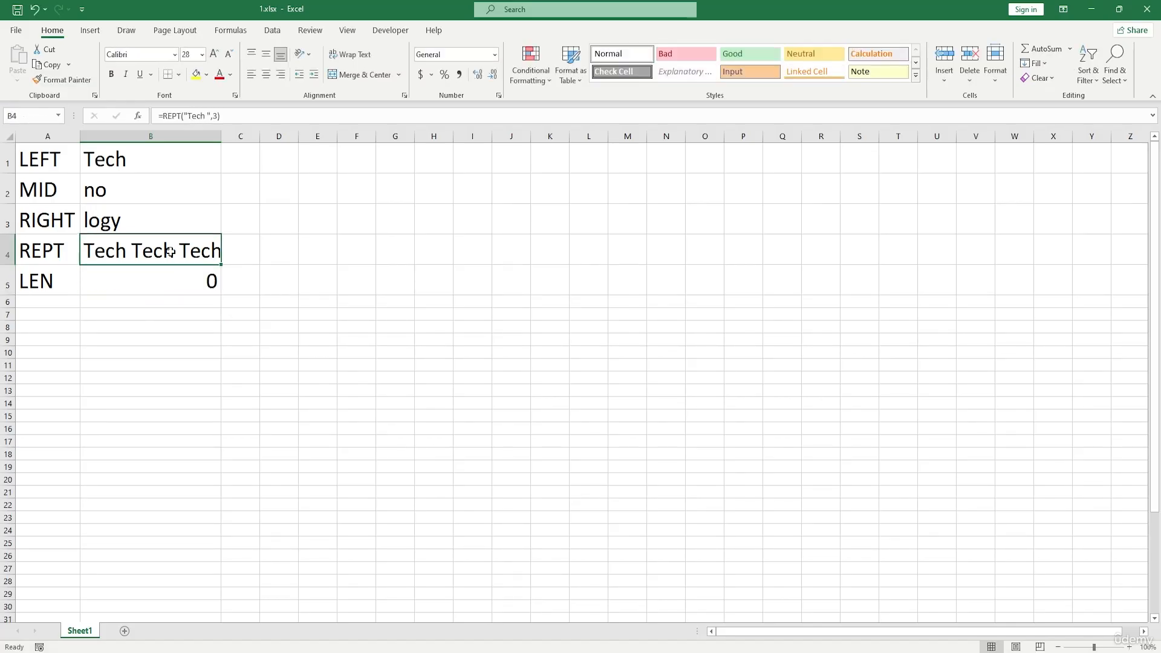
double_click(185, 273)
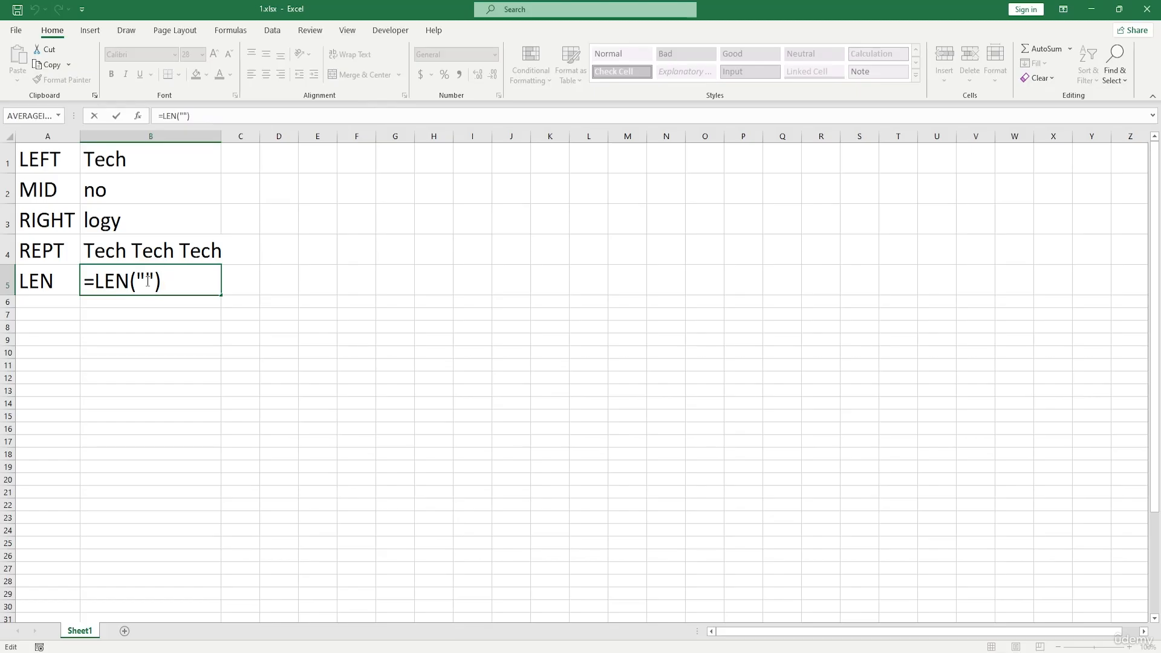
click(167, 250)
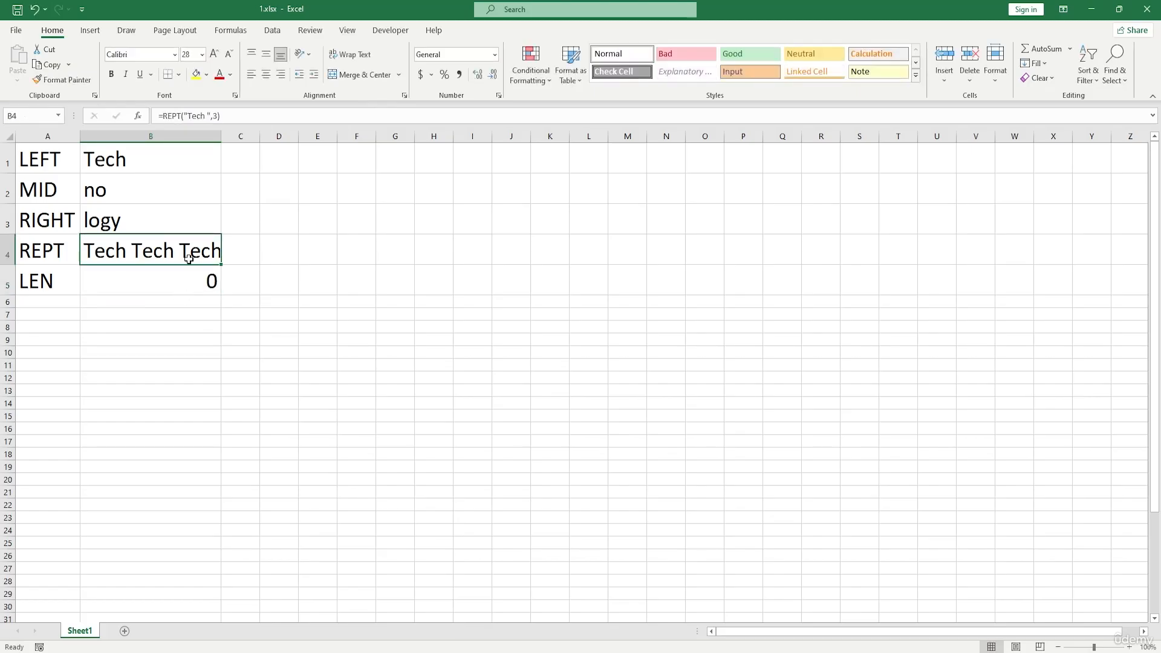
Delete the whole LEN formula from B5, leaving the cell blank
click(187, 267)
double_click(196, 273)
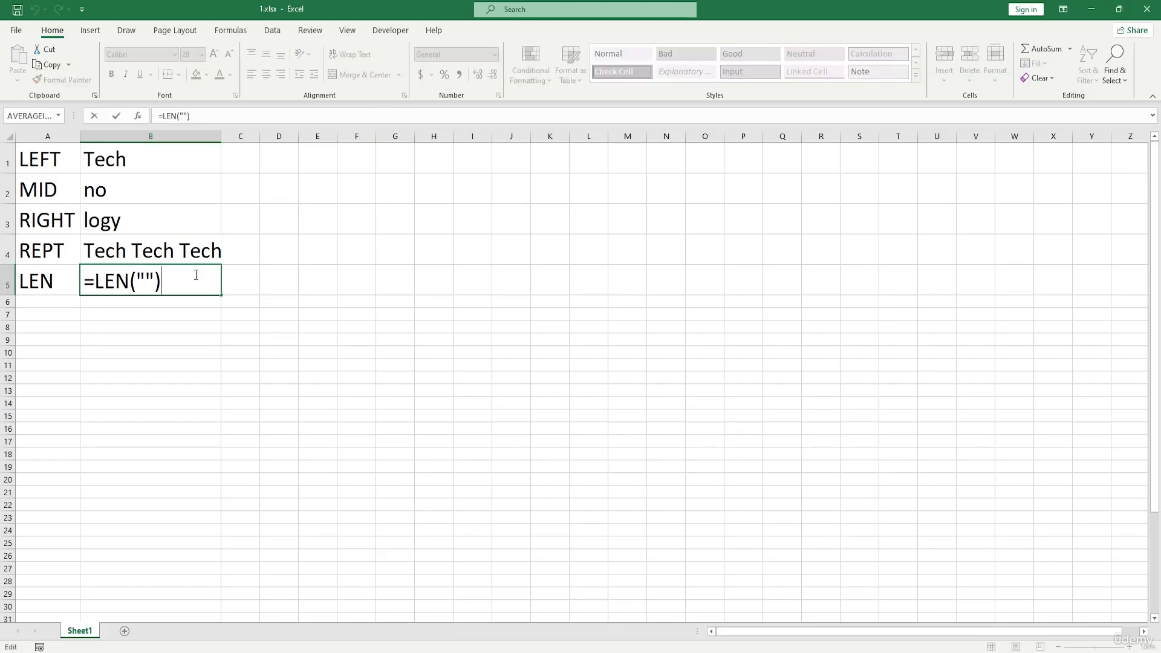
key(BackSpace)
key(BackSpace)
key(BackSpace)
key(BackSpace)
key(BackSpace)
key(BackSpace)
key(BackSpace)
key(BackSpace)
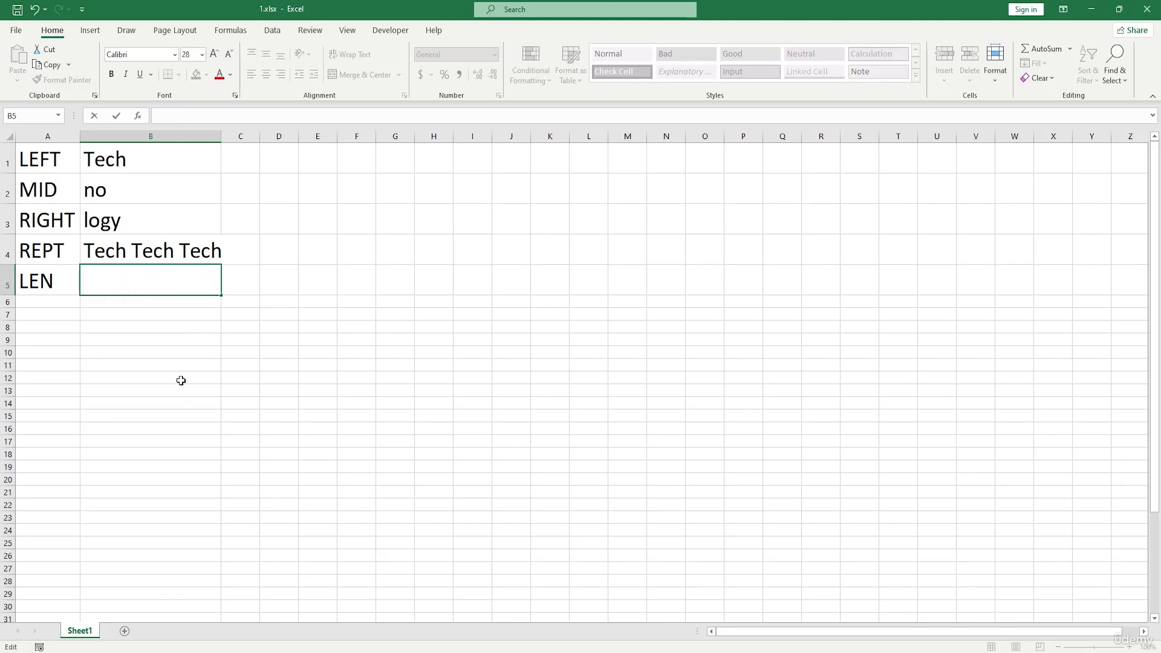
click(177, 356)
Undo the last two edits to B5 to restore =LEN("America"), and review the formulas in B2 through B5
key(ctrl+z)
key(ctrl+z)
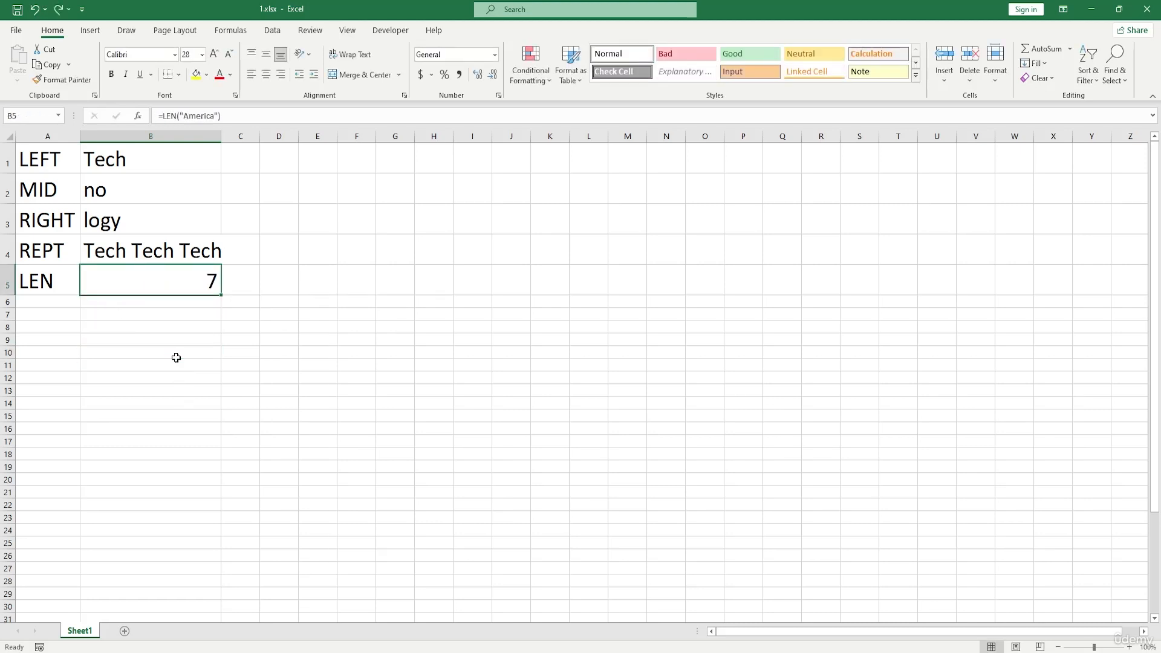
click(111, 194)
click(121, 223)
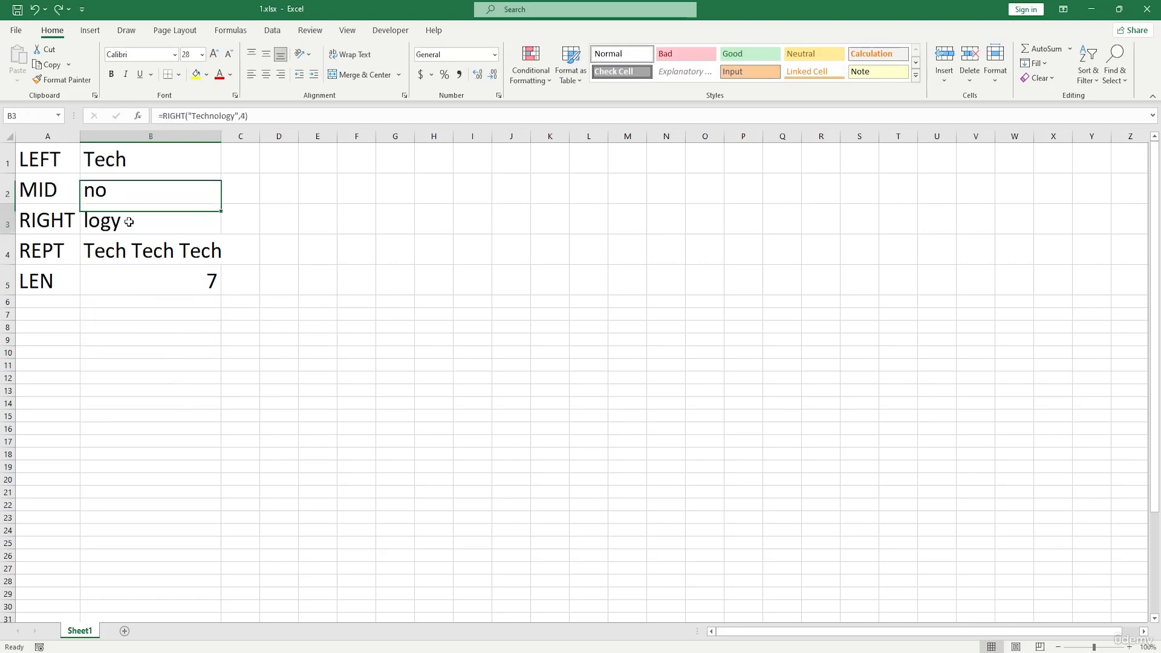
click(132, 245)
click(194, 285)
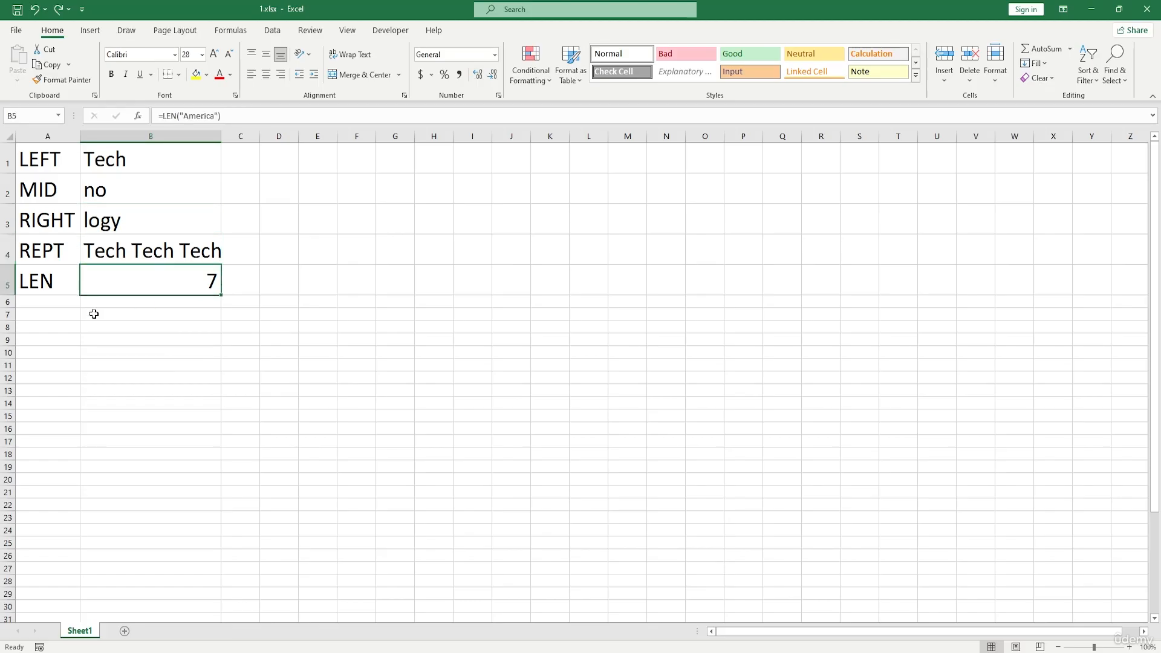
Enter =CONCATENATE(B1,B2,B3) in D2 to join the three text pieces, and widen column D to fit
mouse_move(241, 161)
mouse_down()
mouse_move(278, 272)
mouse_move(269, 158)
mouse_move(300, 311)
mouse_move(253, 181)
mouse_move(271, 273)
mouse_move(251, 163)
mouse_up()
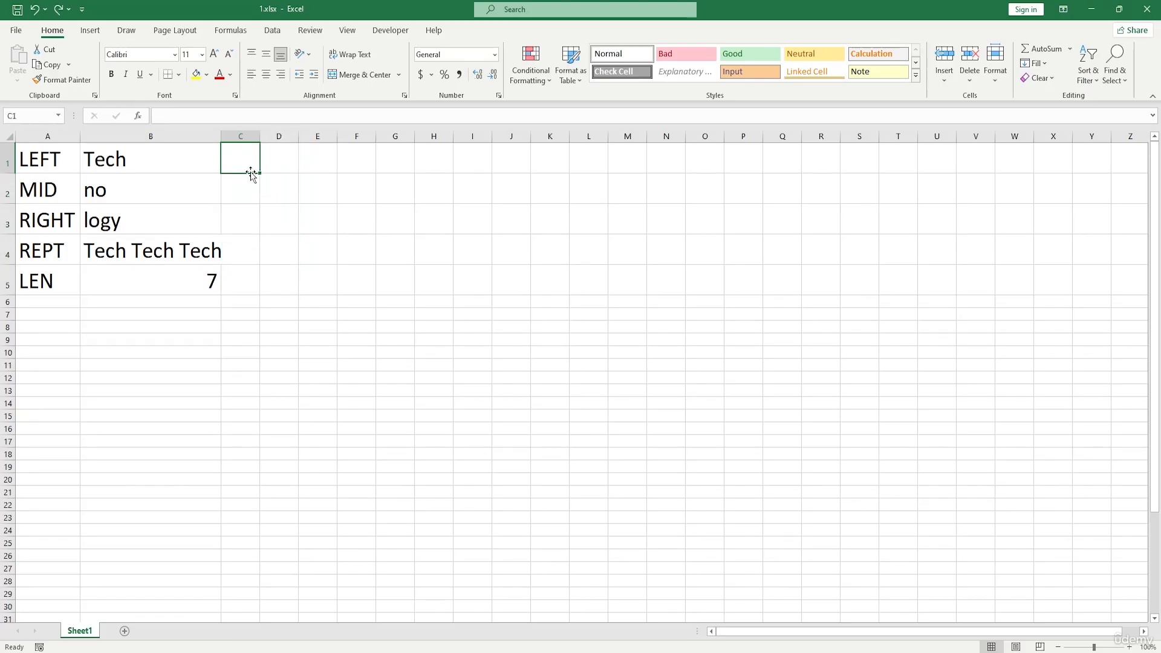
double_click(290, 186)
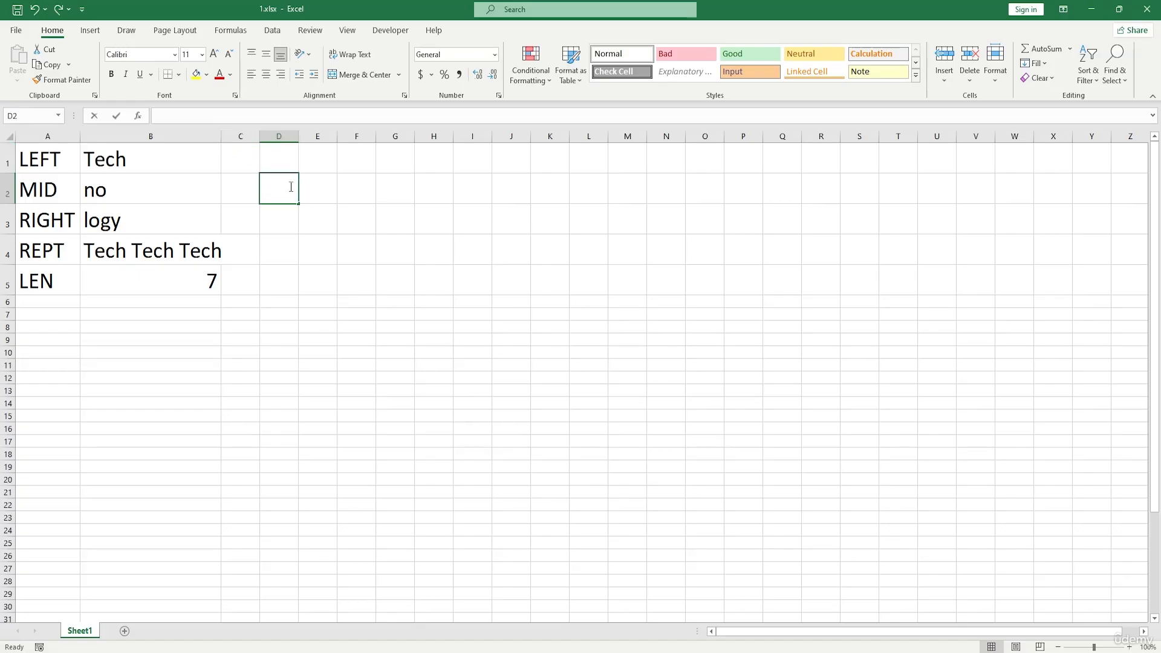
text(=)
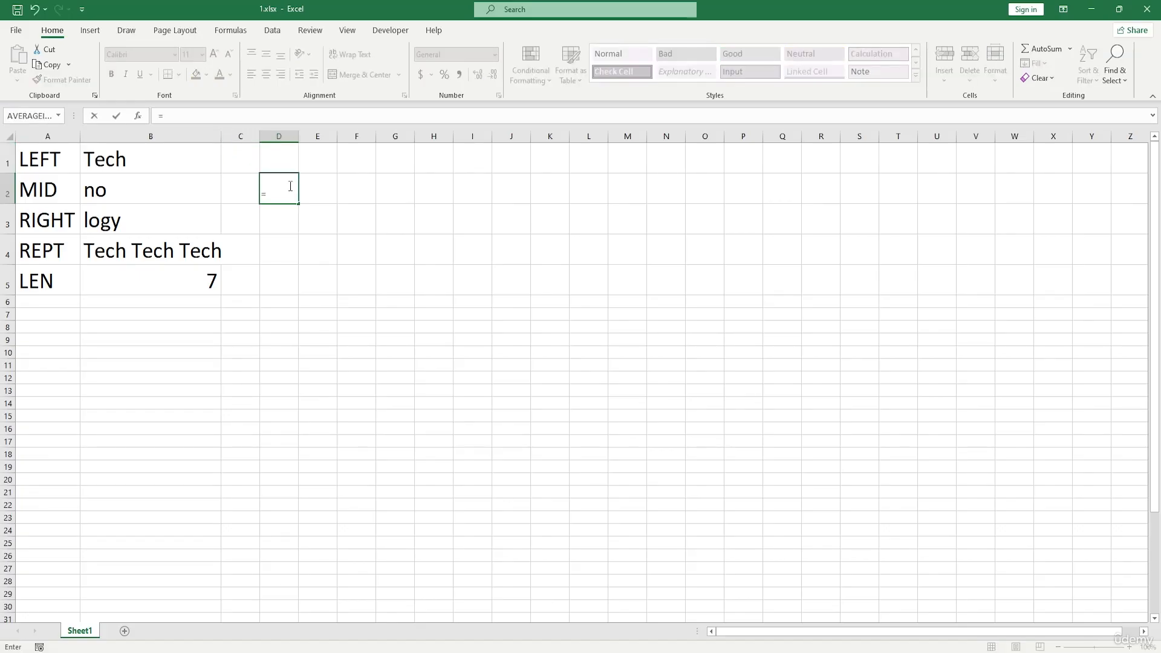
text(conca)
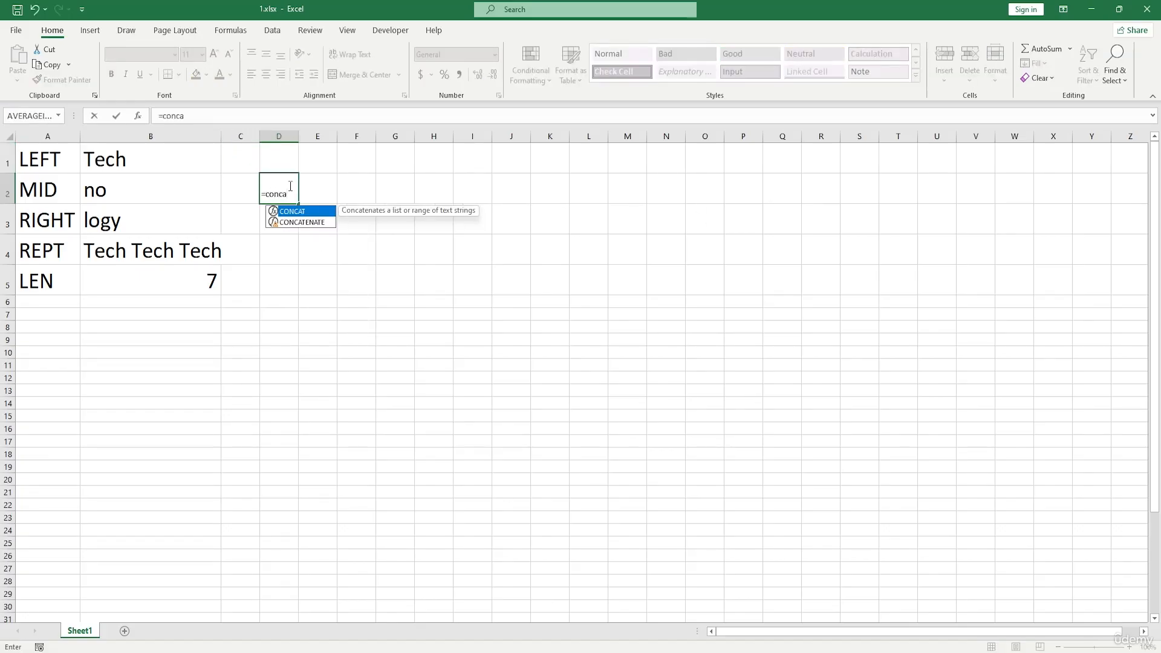
double_click(311, 223)
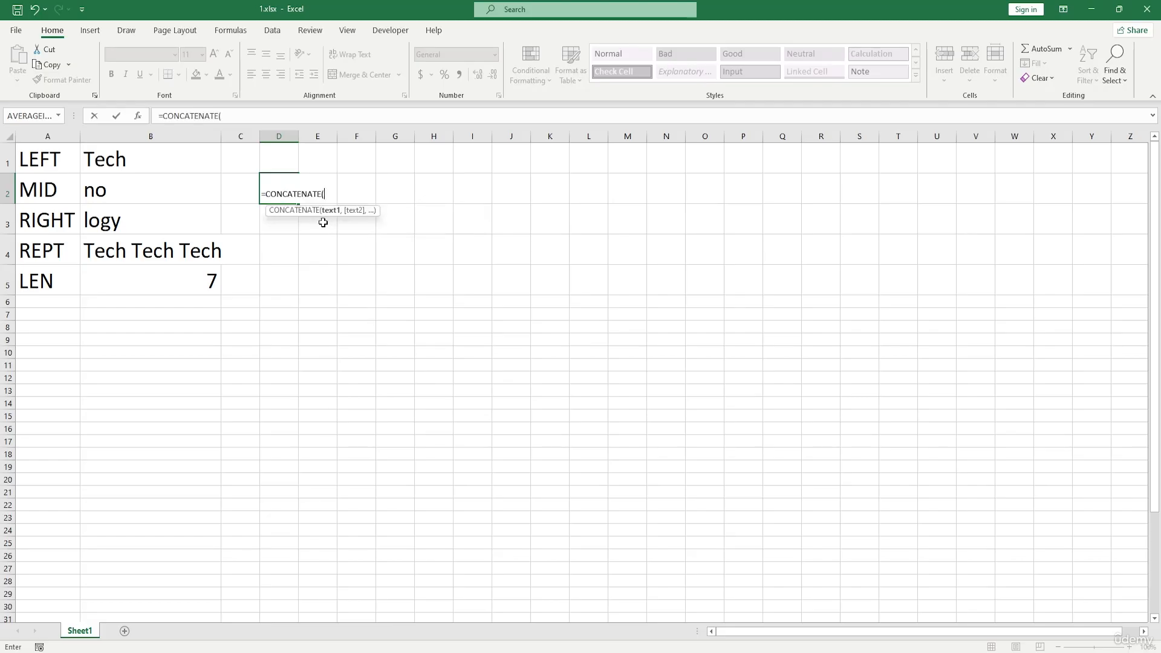
click(124, 162)
text(,)
click(132, 188)
text(,)
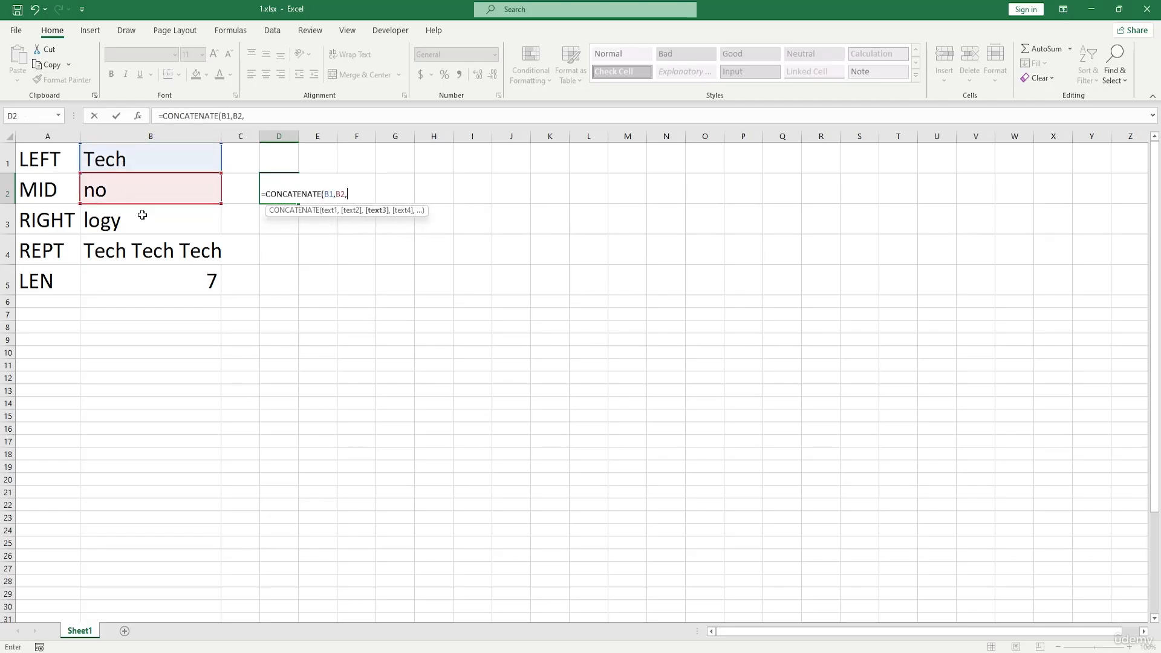
click(142, 216)
text())
key(Return)
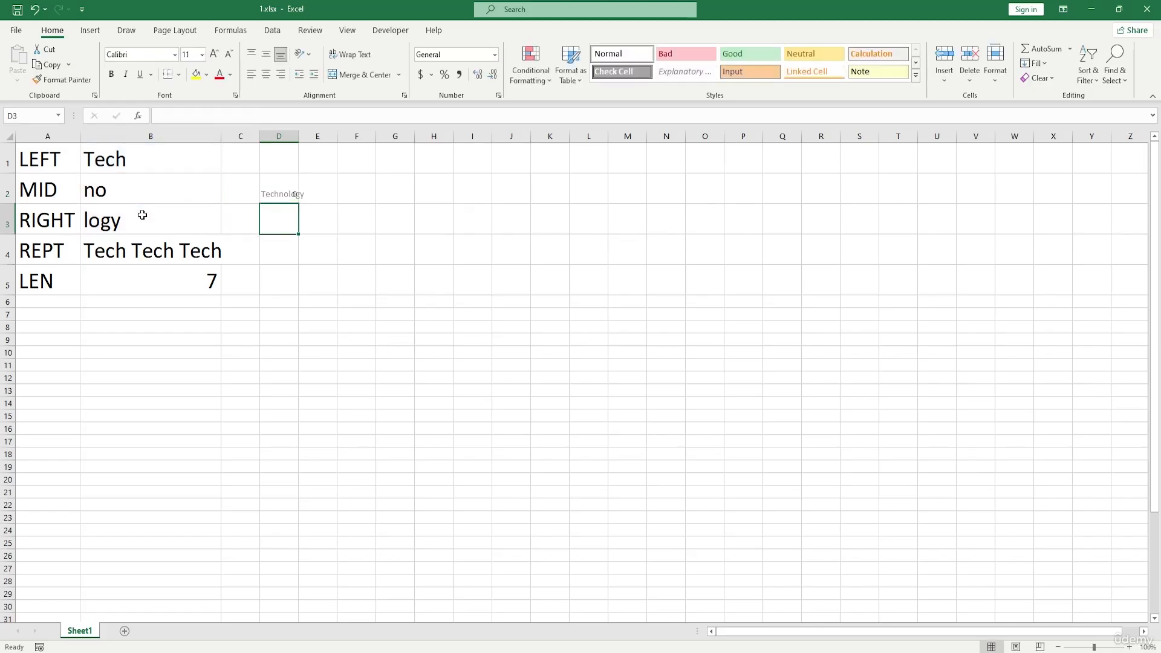
drag(299, 136, 323, 136)
click(341, 193)
double_click(341, 192)
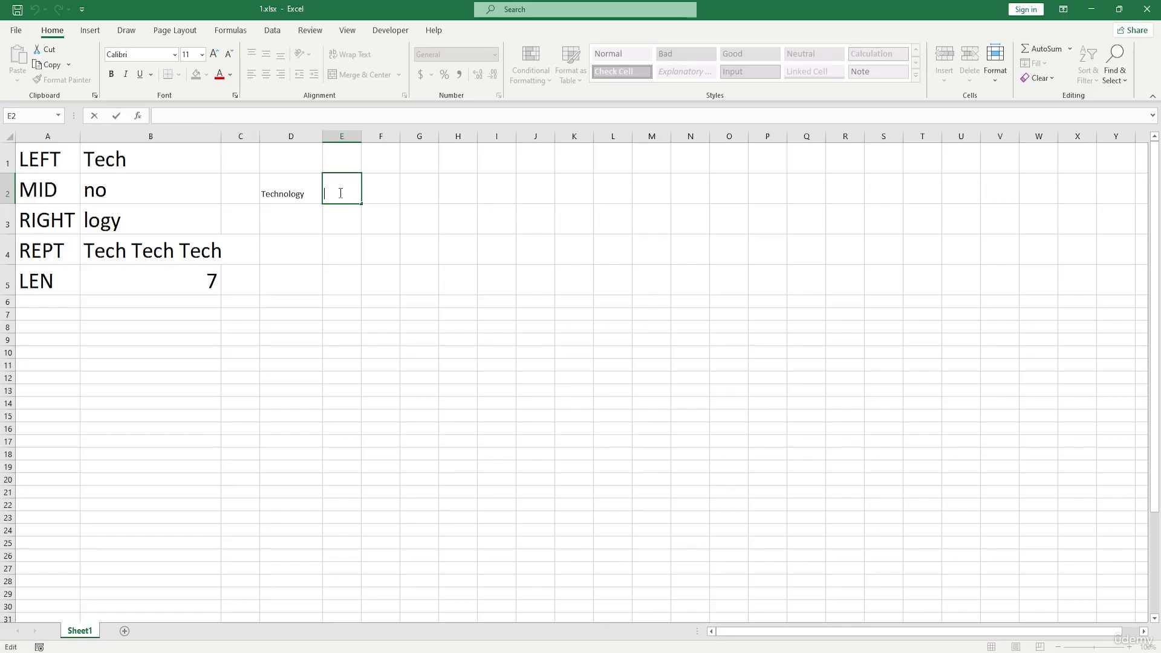
text(=)
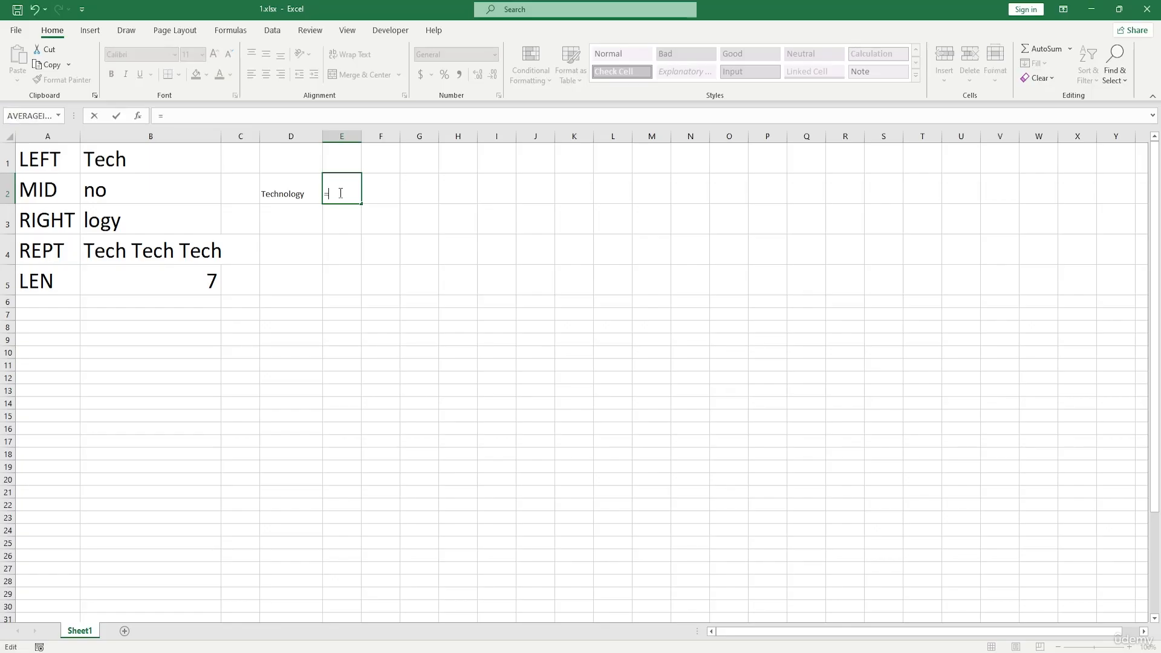
text(concatenate)
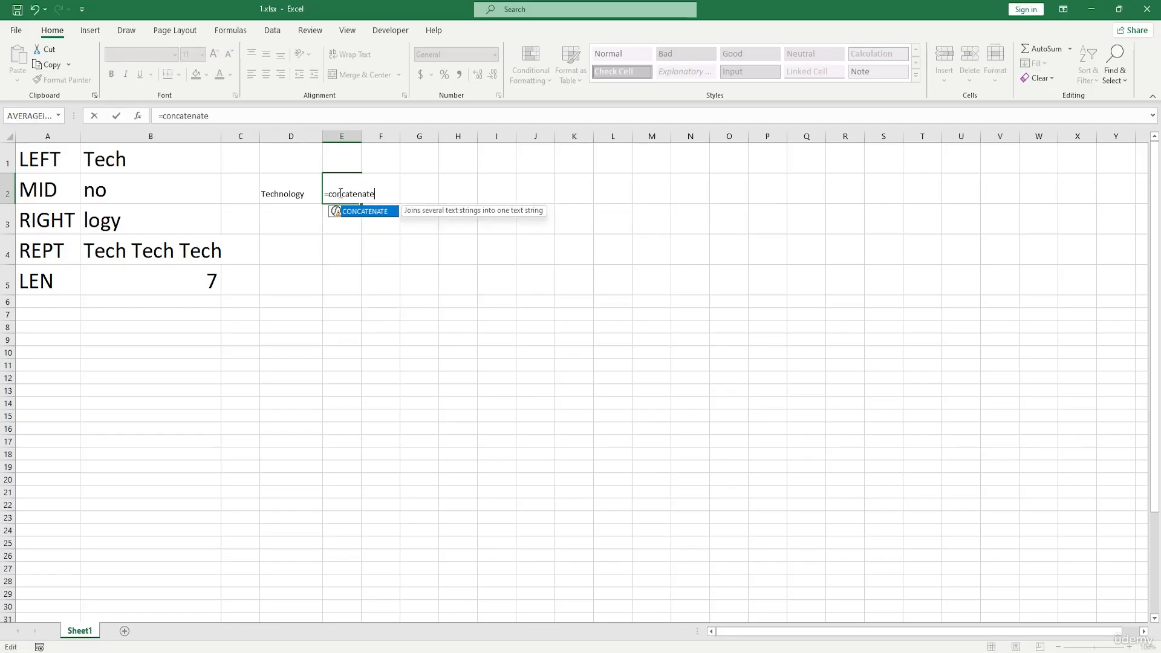
key(Tab)
key(Escape)
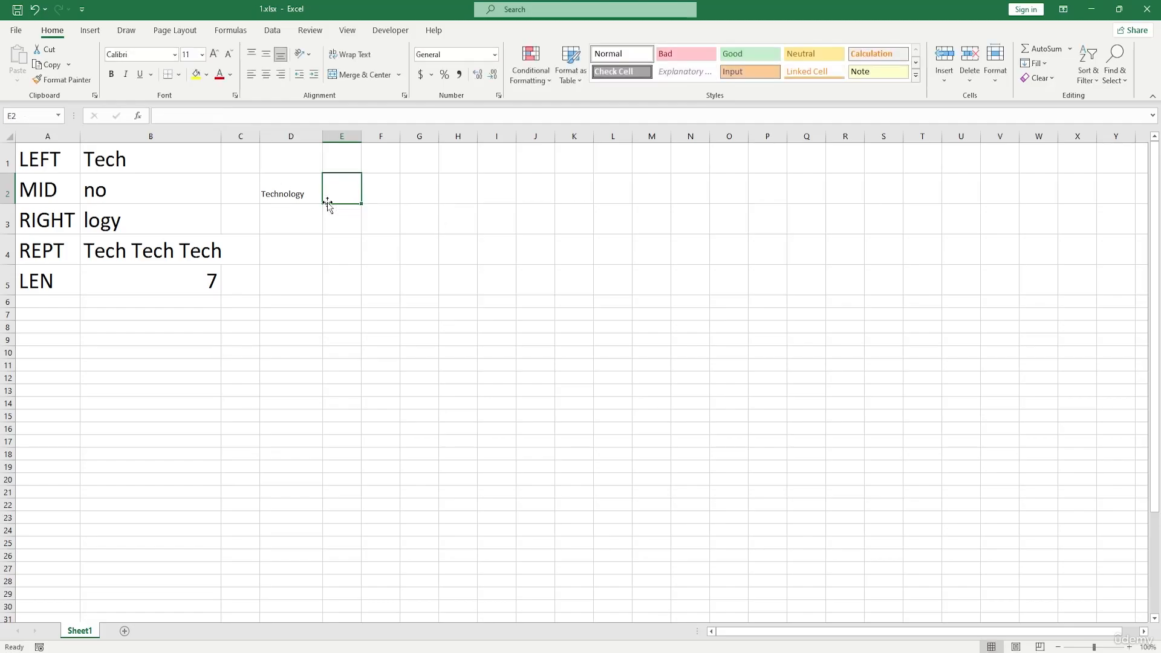
click(232, 193)
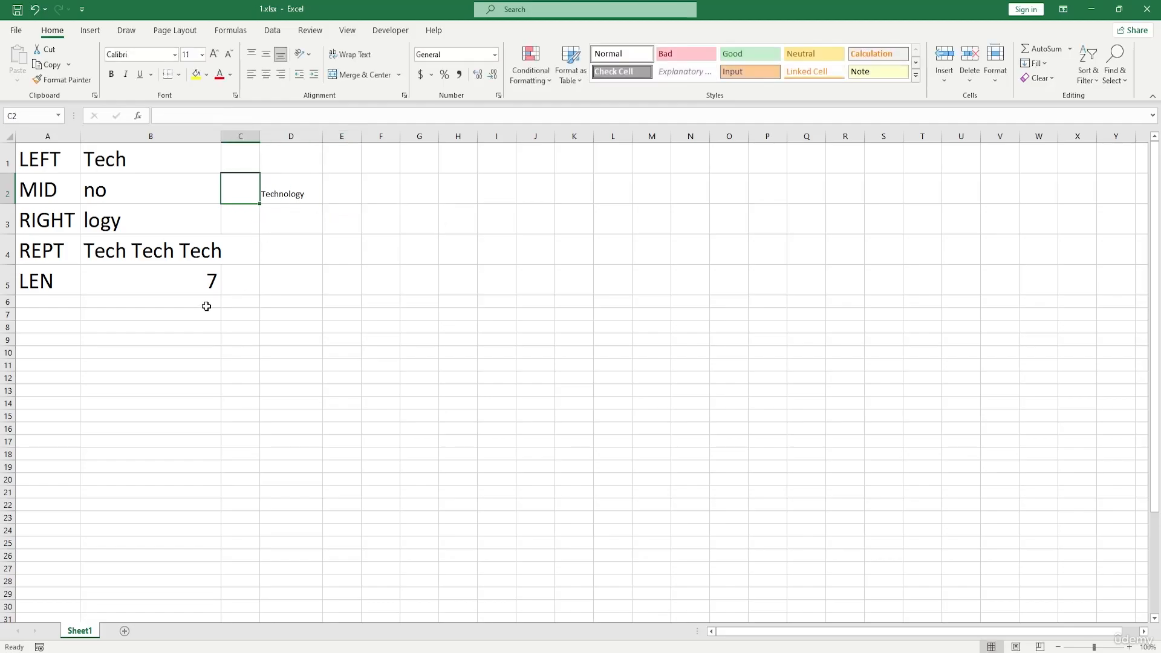
Enter =CONCATENATE(D2,B5) in E2 to join the combined word with the LEN result
double_click(341, 194)
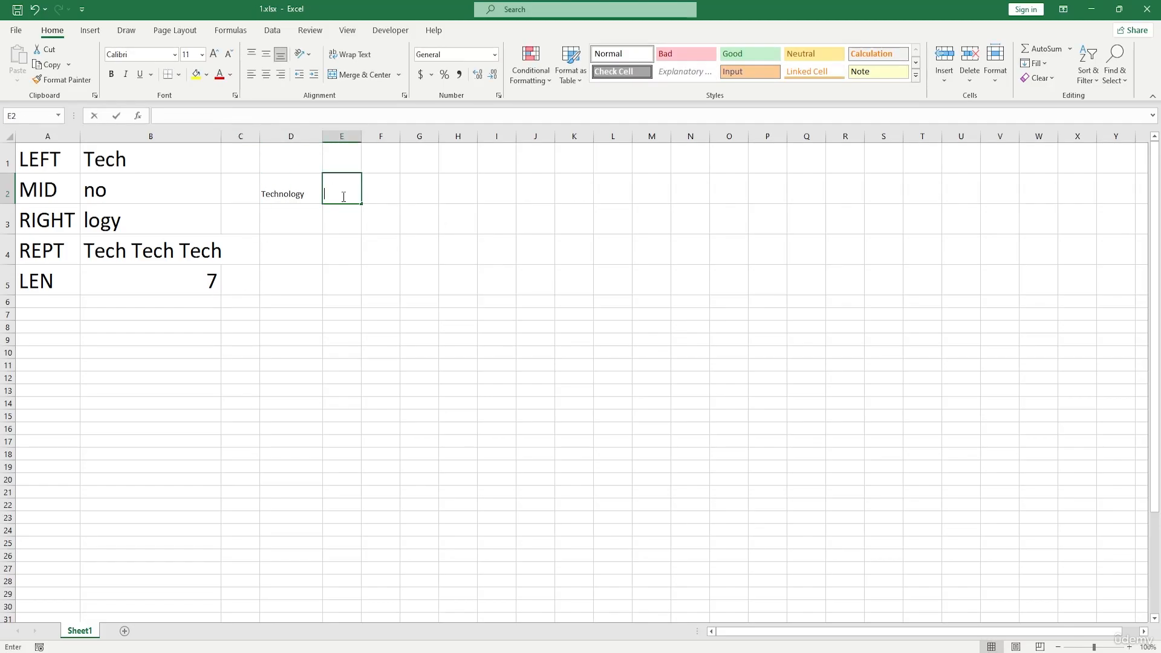
text(=concatena)
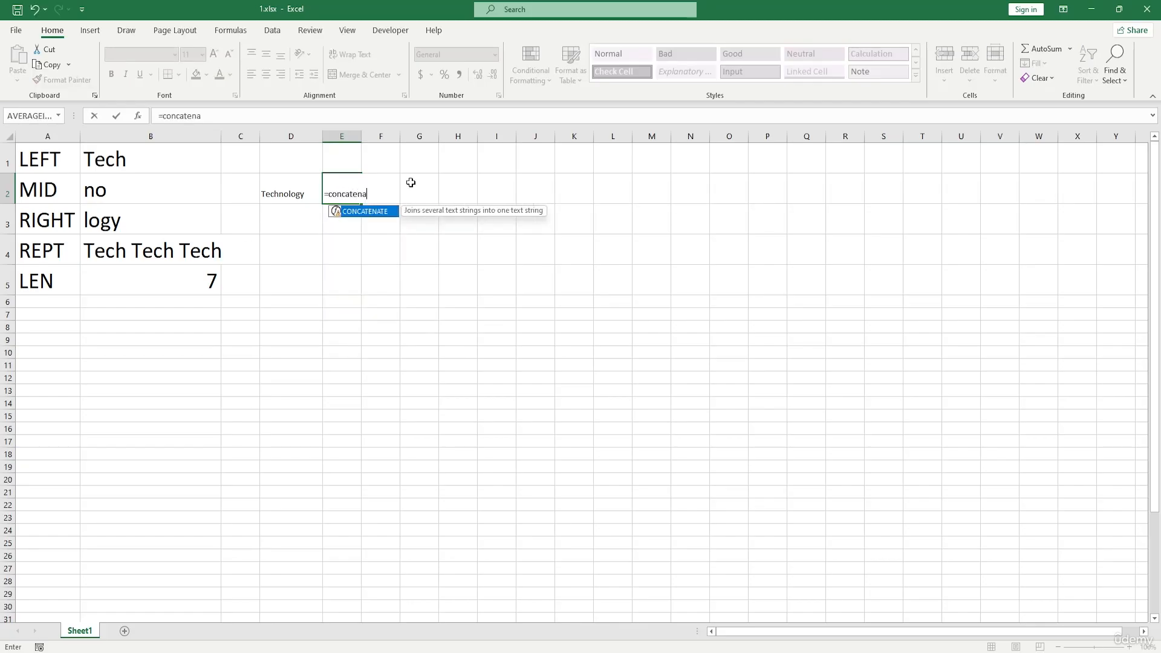
key(Tab)
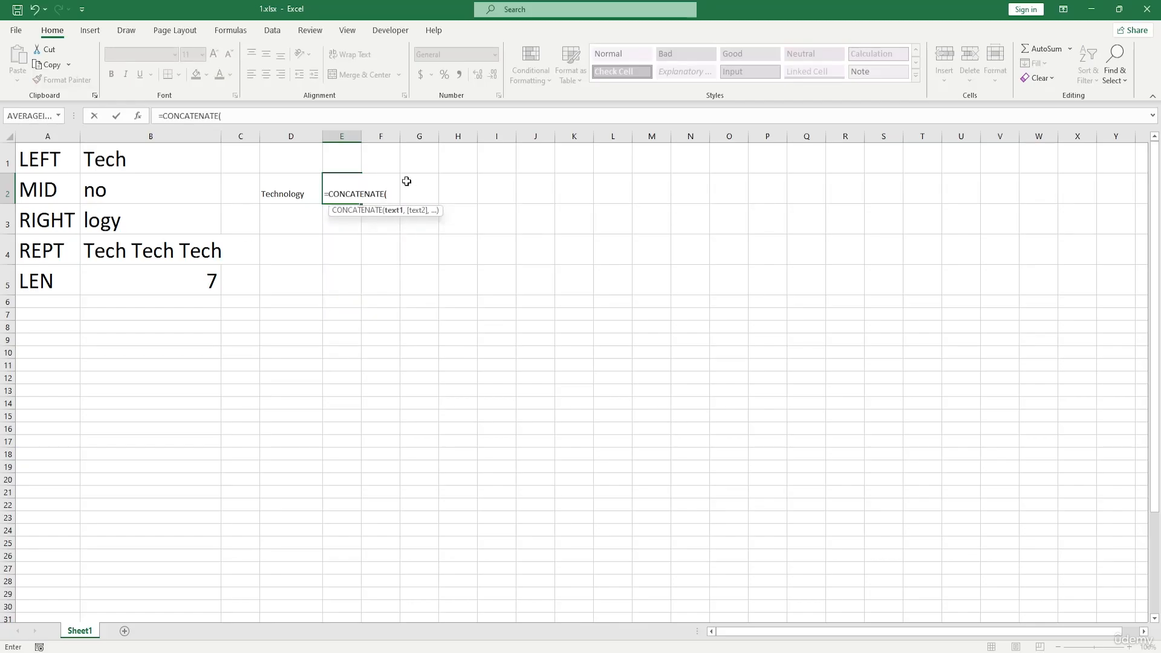
click(287, 192)
text(,)
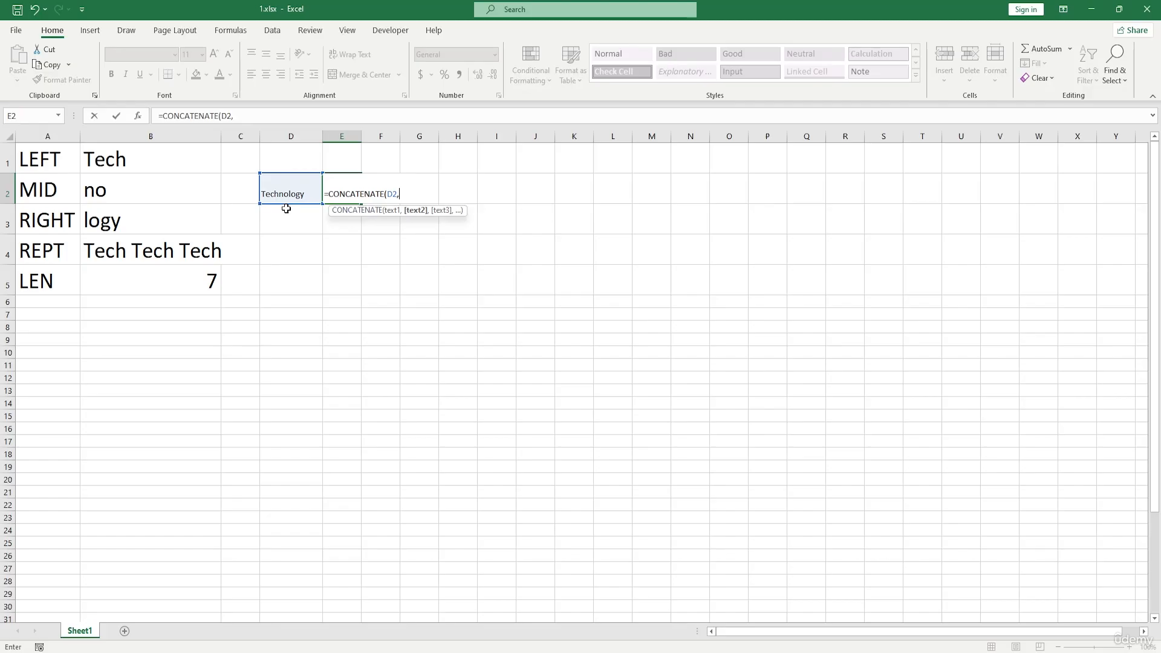
click(205, 282)
text())
key(Return)
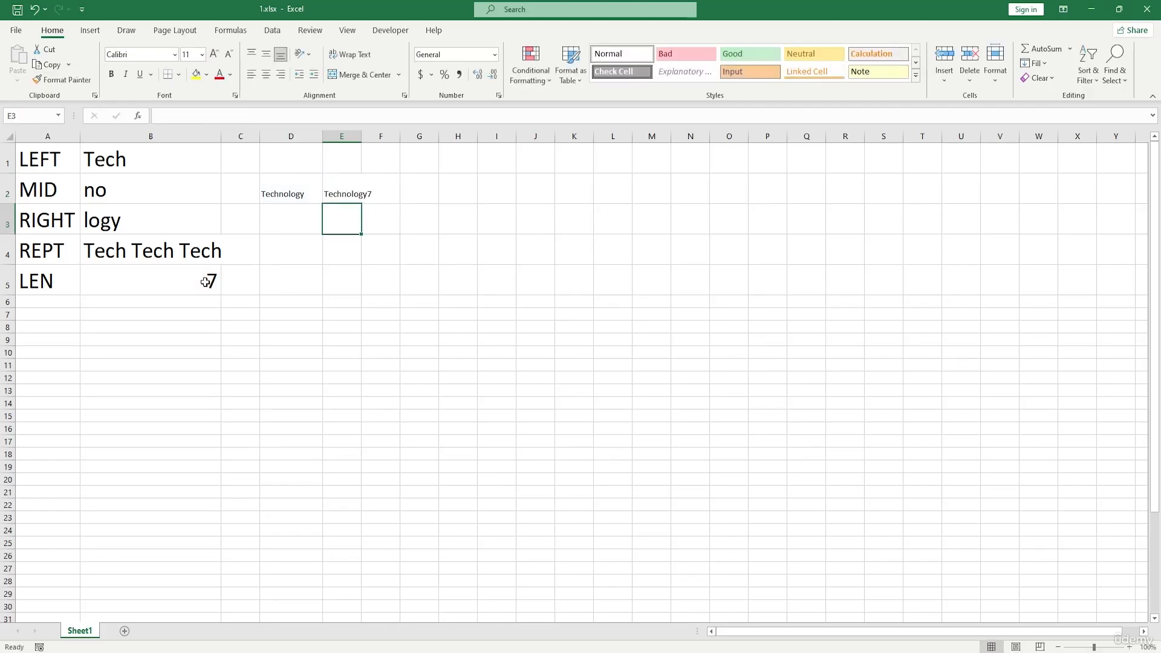
Try to insert a quotation mark before B5 in E2's CONCATENATE formula
click(343, 194)
double_click(343, 194)
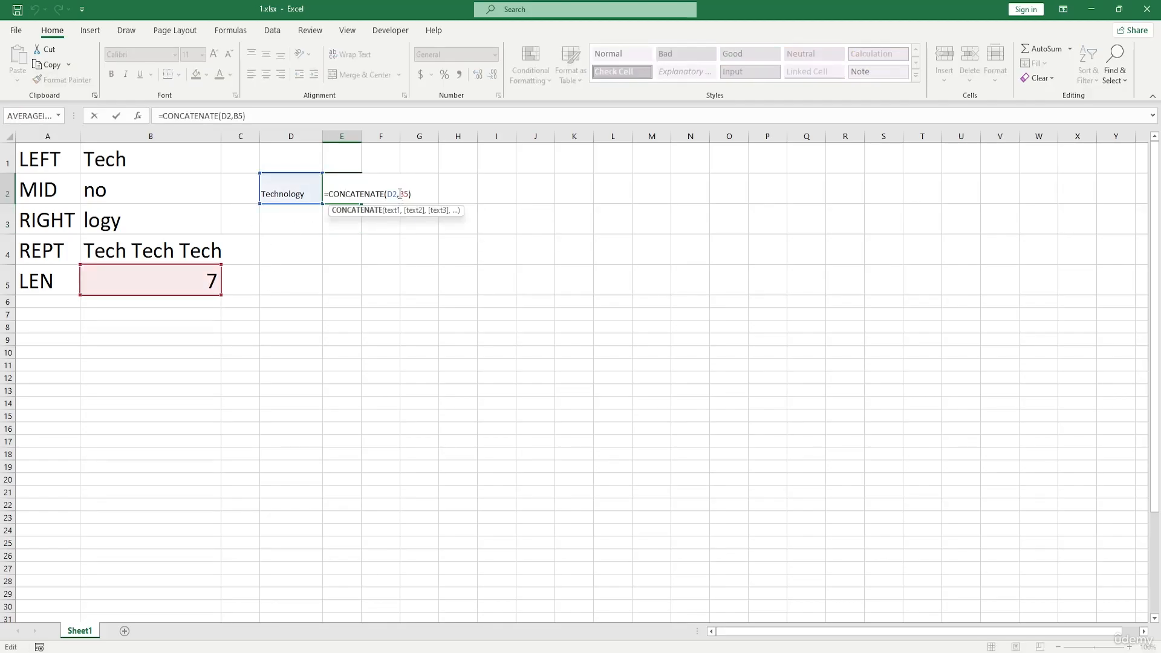
click(400, 193)
text(")
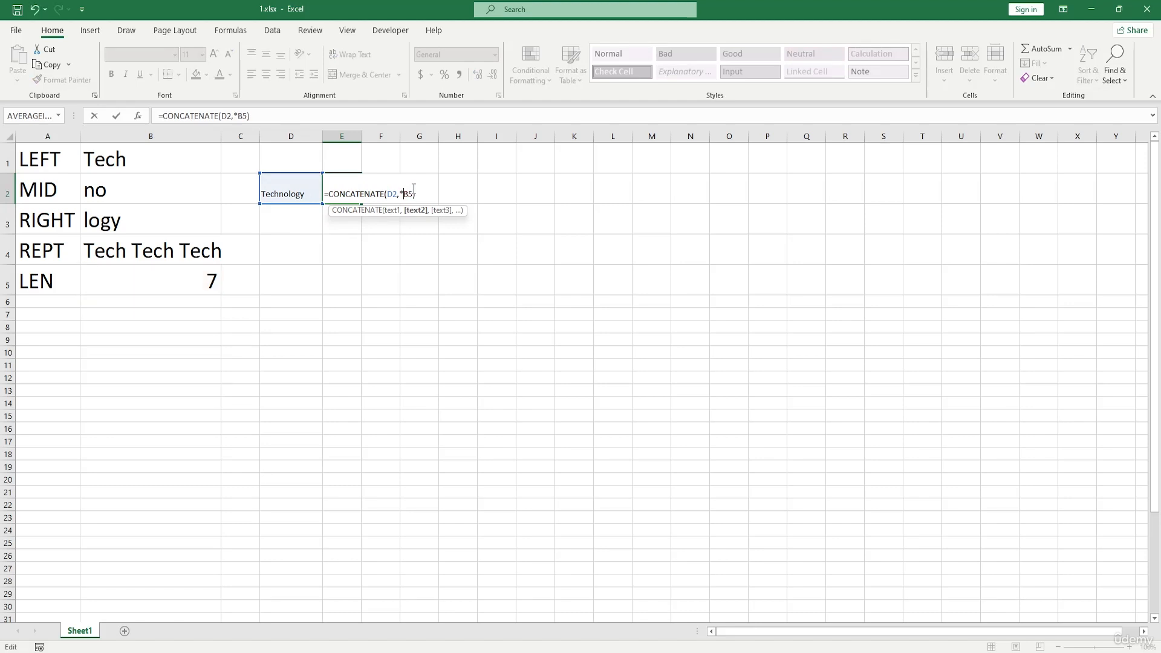
key(Return)
key(Return)
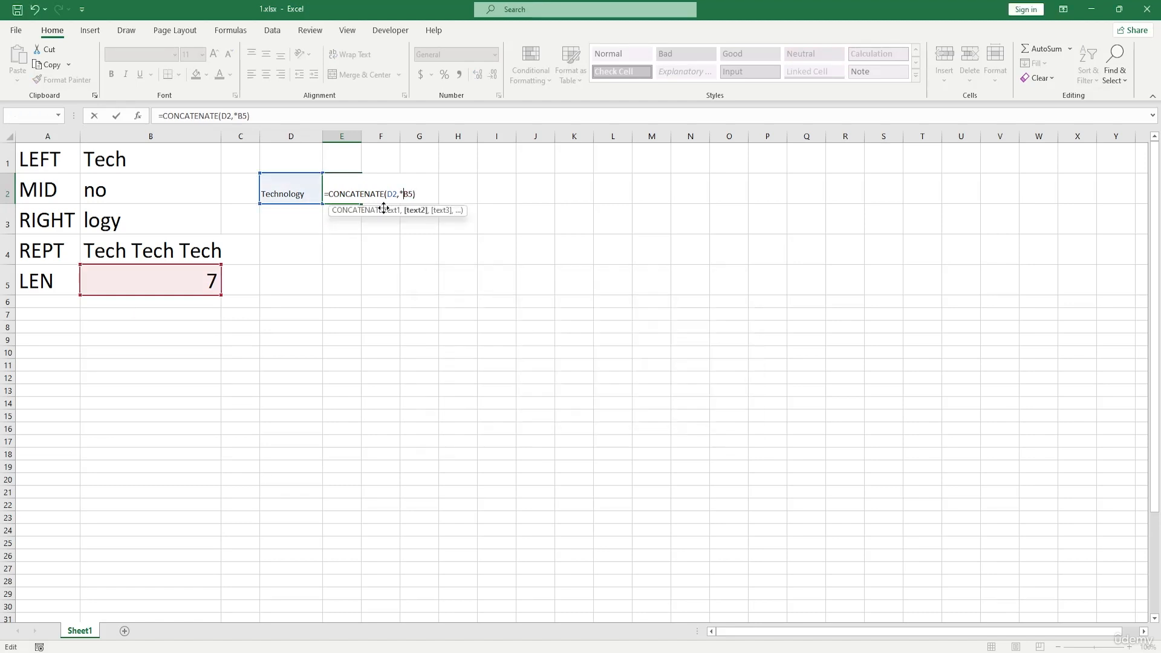
key(BackSpace)
Edit E2's CONCATENATE arguments to leave the second empty and use B5 as the third, and fit column E to its contents
click(138, 116)
click(716, 282)
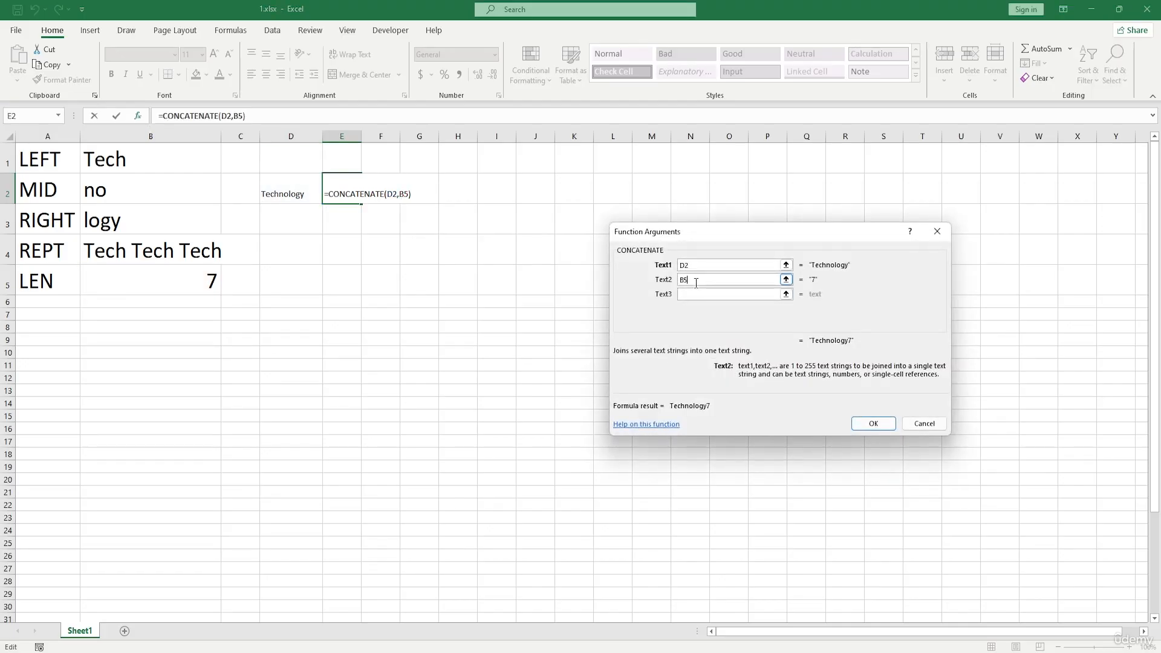
key(BackSpace)
key(BackSpace)
click(700, 294)
click(205, 272)
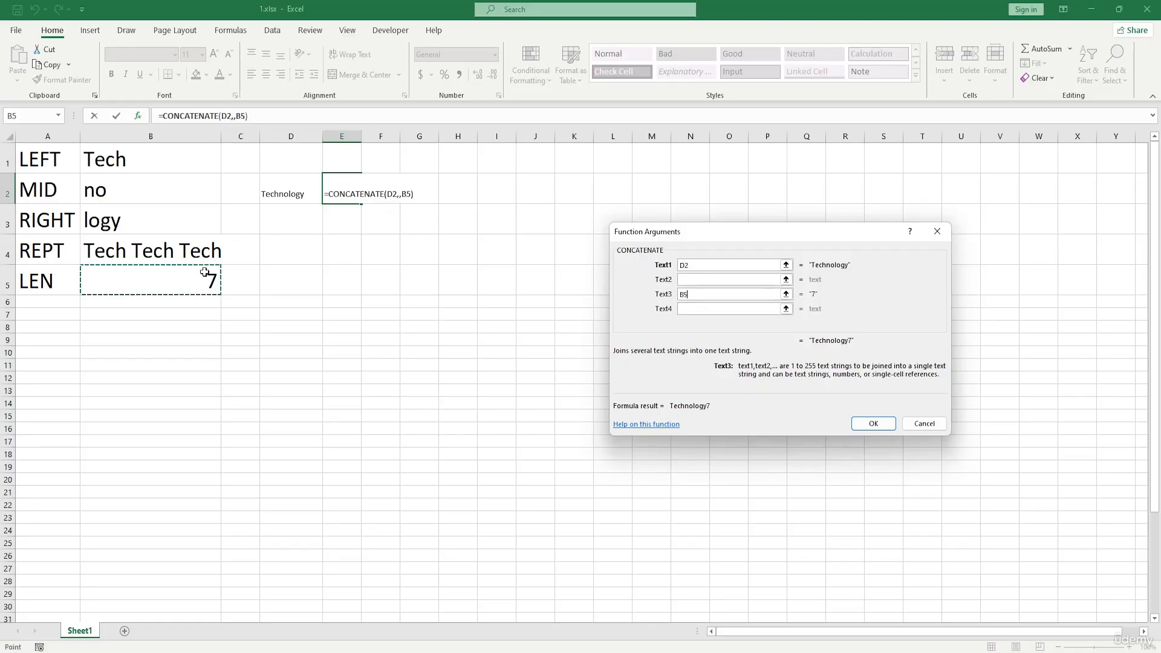
click(871, 425)
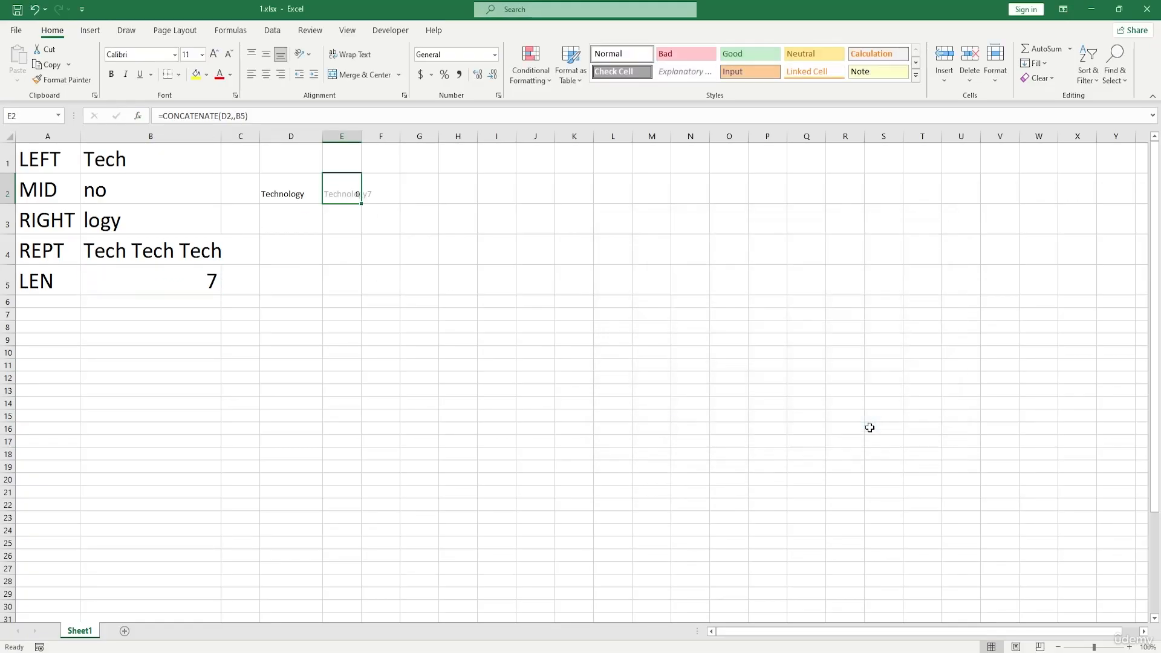
double_click(359, 138)
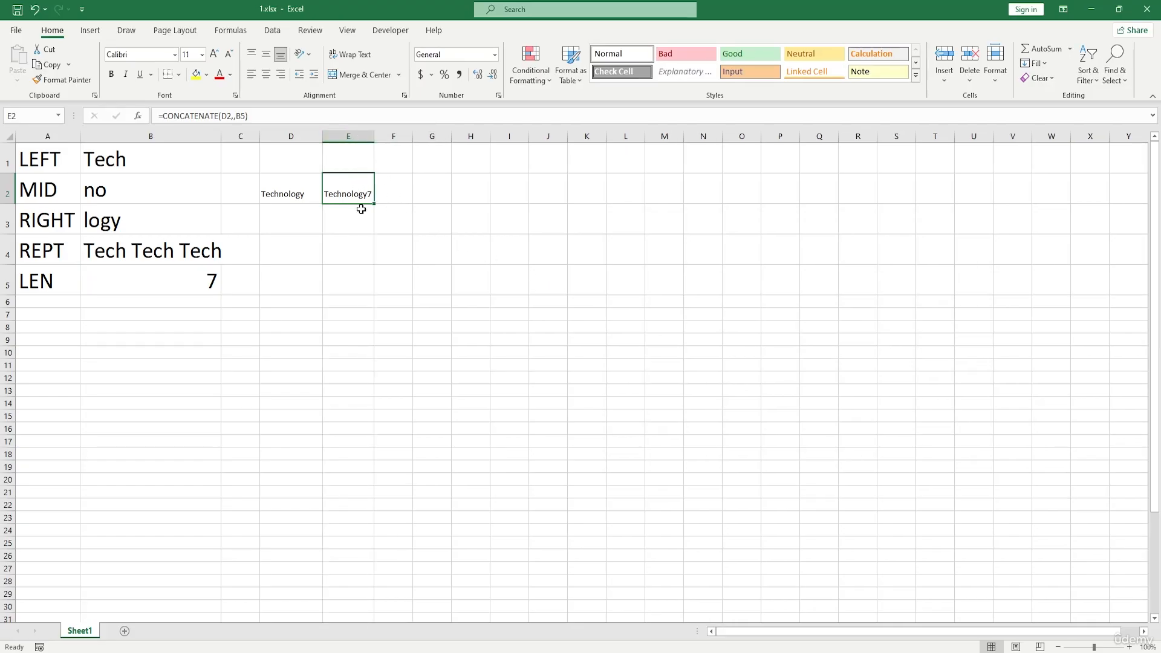
Insert "" as the second argument of E2's formula to make =CONCATENATE(D2,"",B5), and widen column E
double_click(363, 189)
click(400, 194)
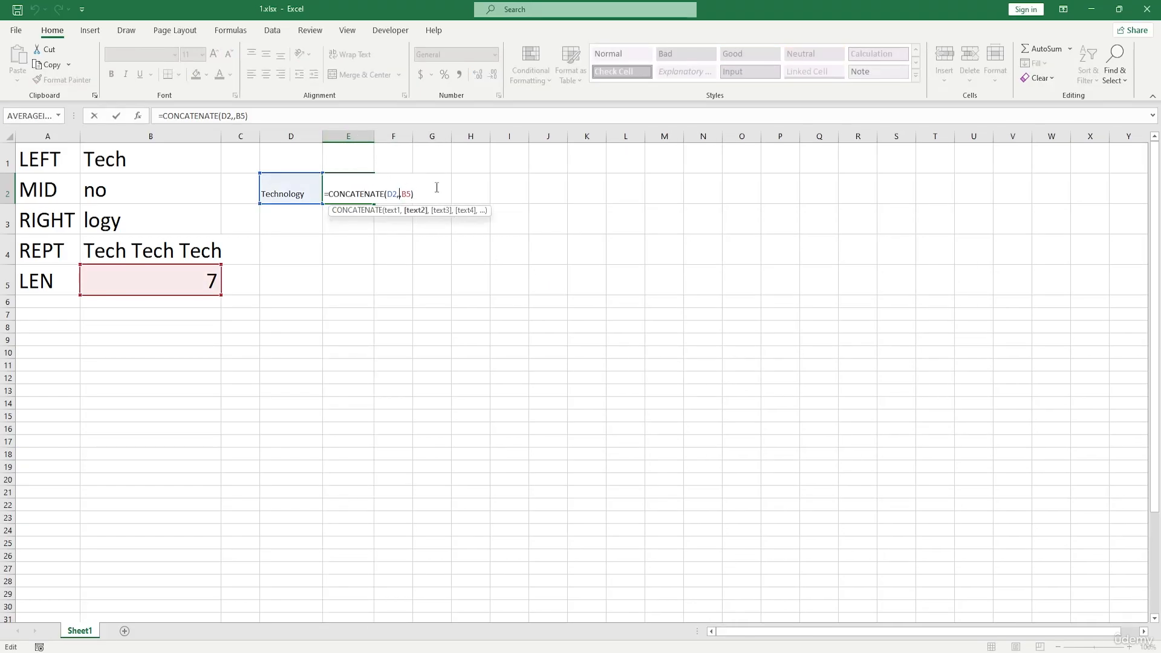
text("")
key(Return)
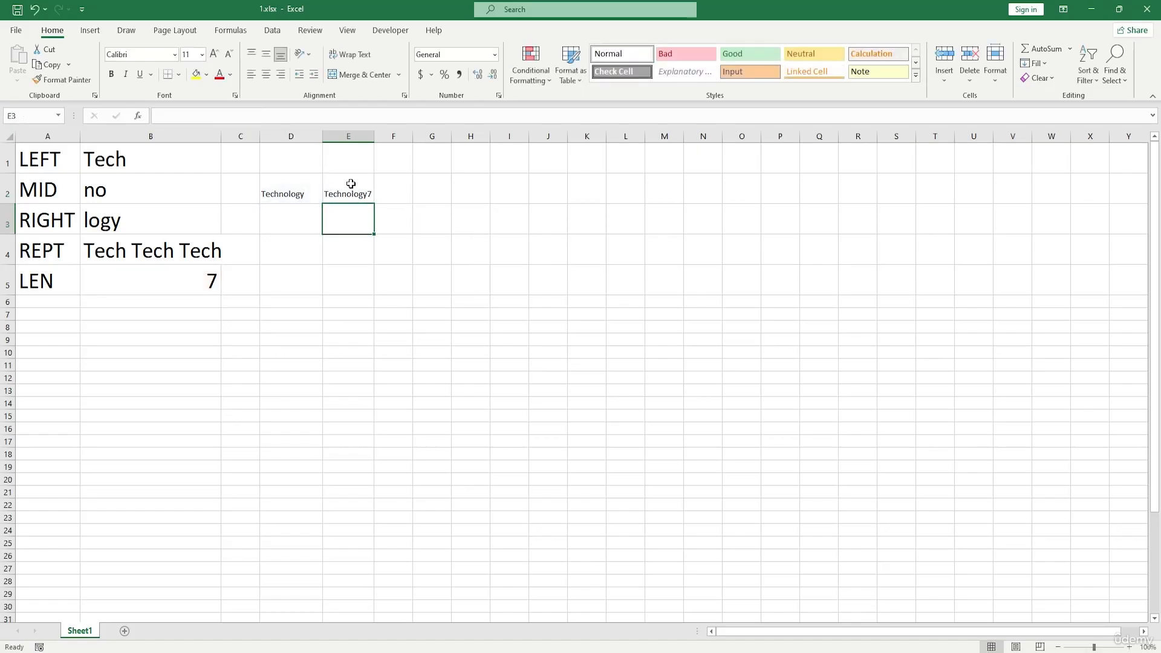
drag(374, 130, 395, 130)
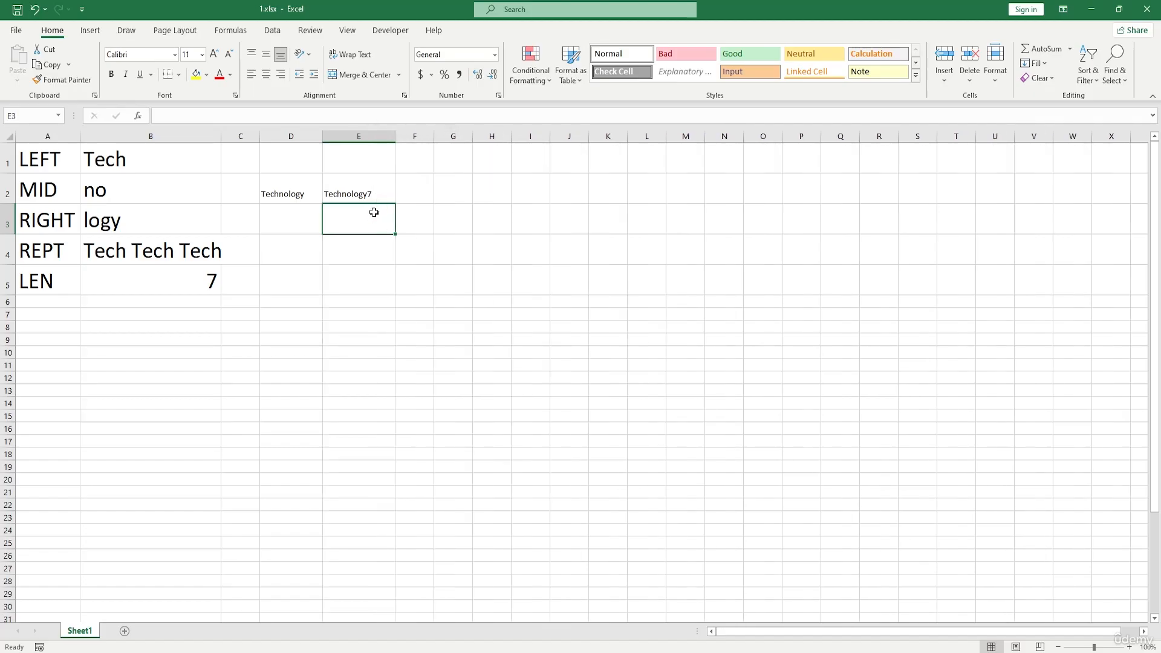
Shorten the function name in E2 from CONCATENATE to CONCAT, making the formula =CONCAT(D2,"",B5)
double_click(367, 183)
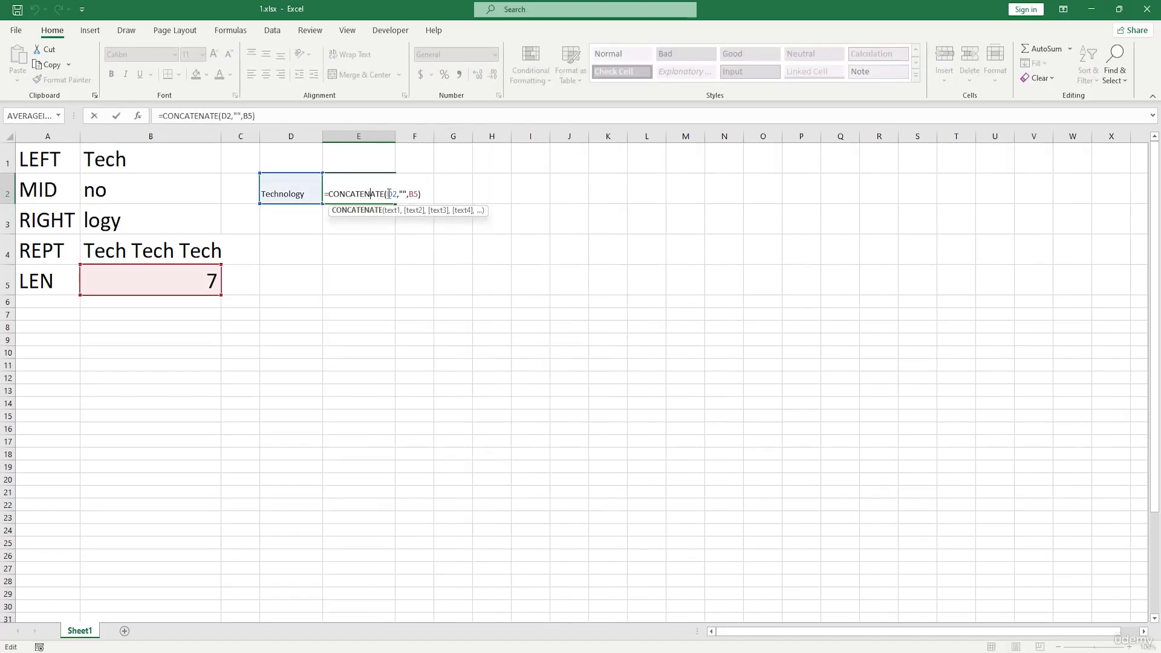
click(384, 195)
key(BackSpace)
key(BackSpace)
key(BackSpace)
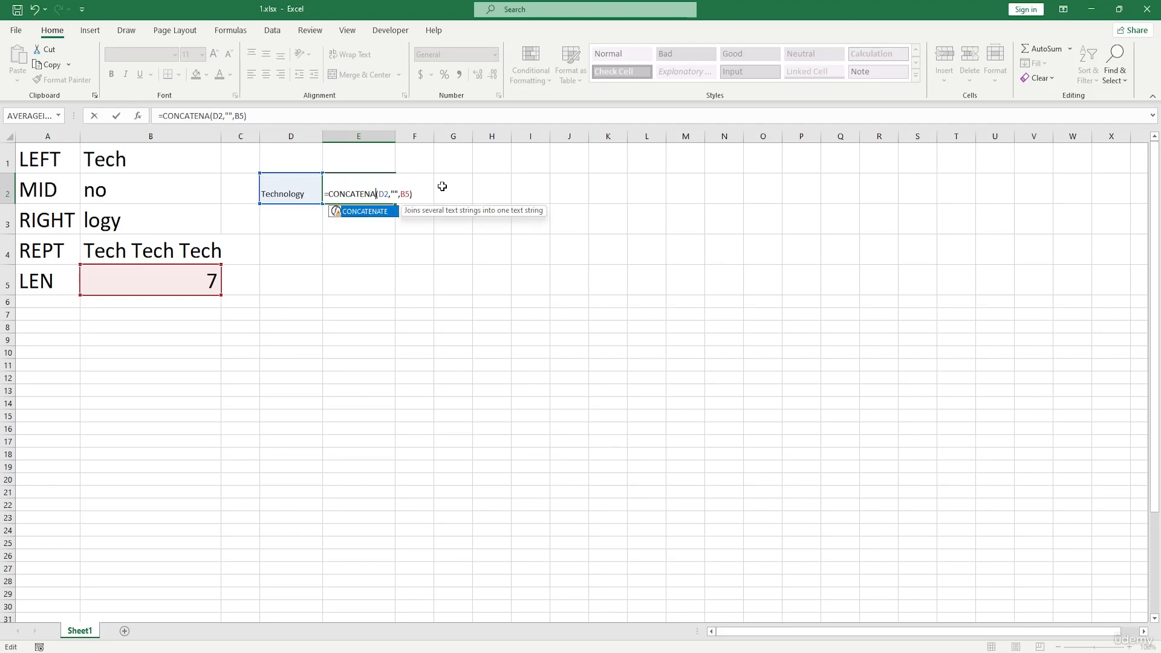
key(BackSpace)
key(BackSpace)
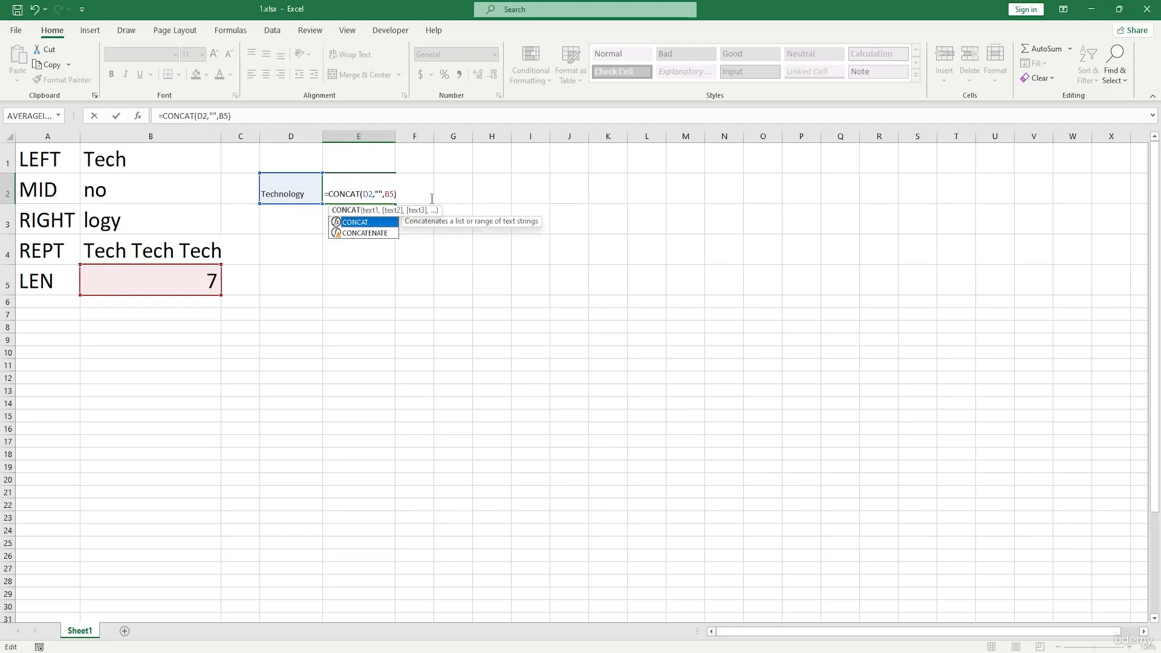
key(Return)
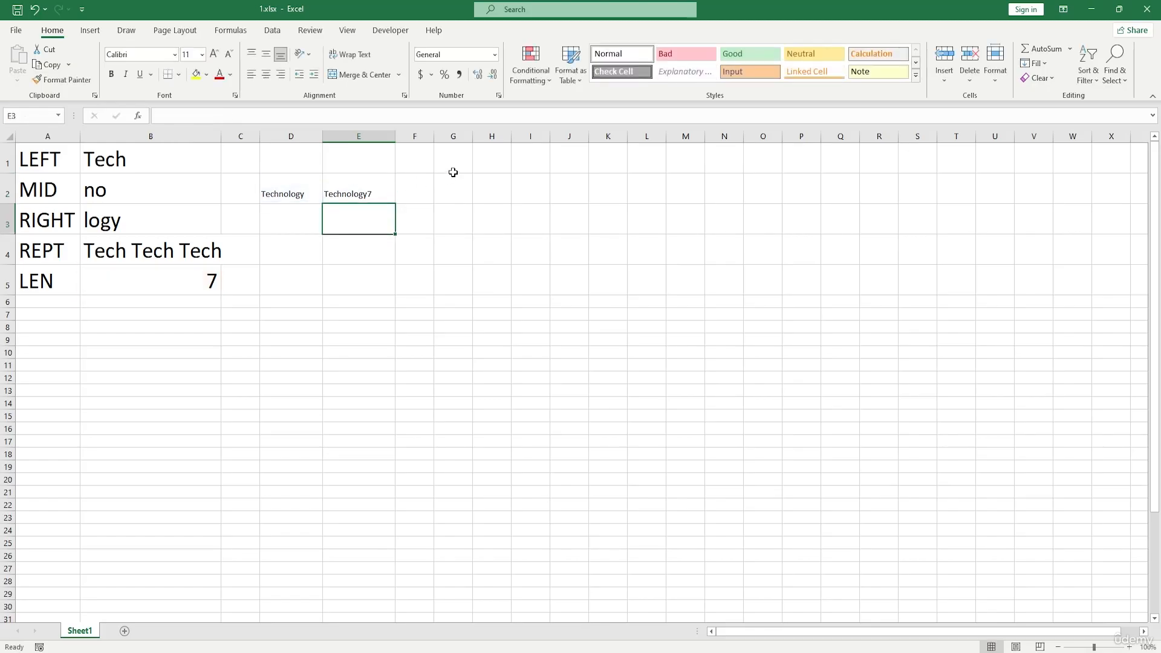
Replace E2's formula with =CONCAT(B1,"",B2) to join the first two text pieces
click(371, 194)
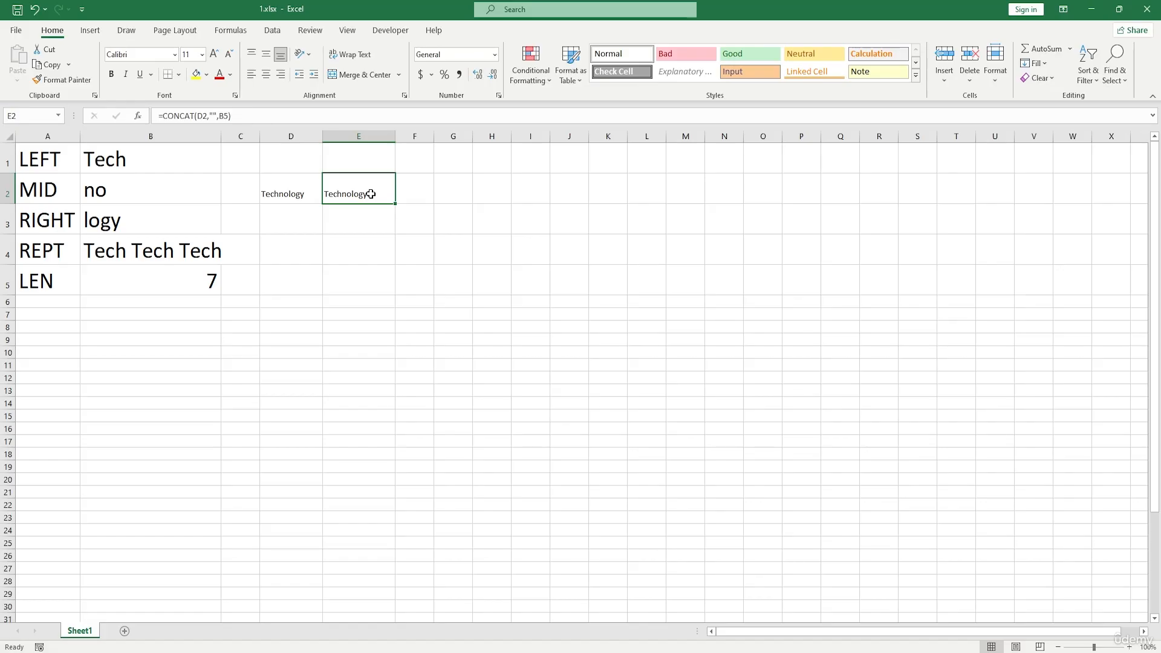
double_click(369, 194)
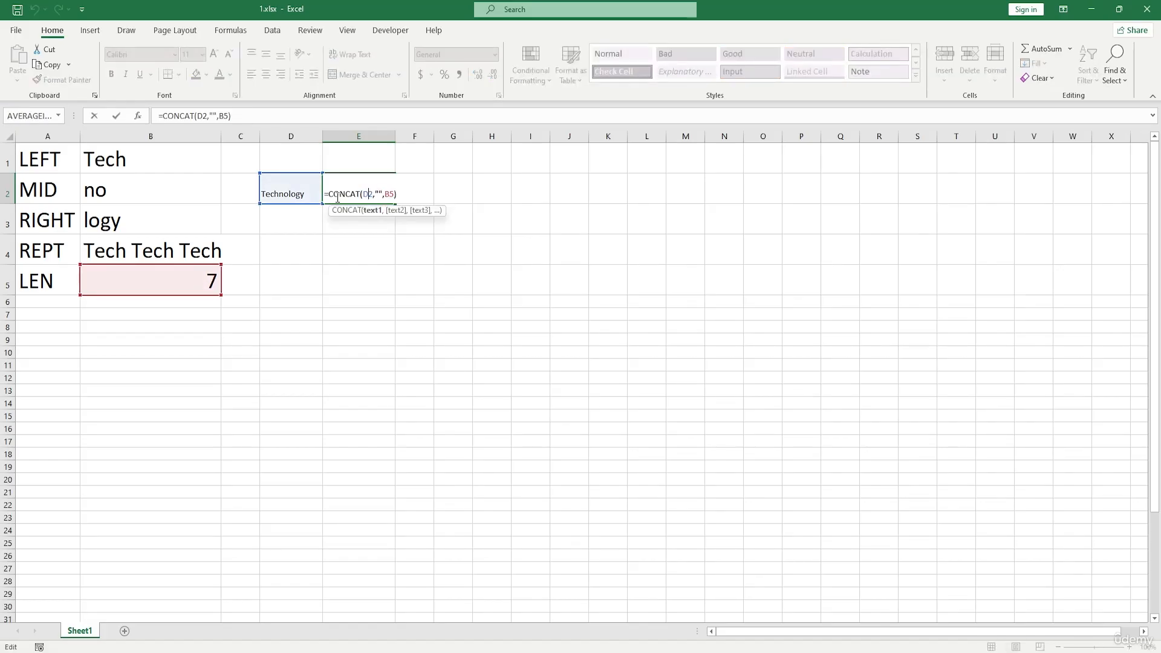
drag(359, 194, 295, 198)
key(BackSpace)
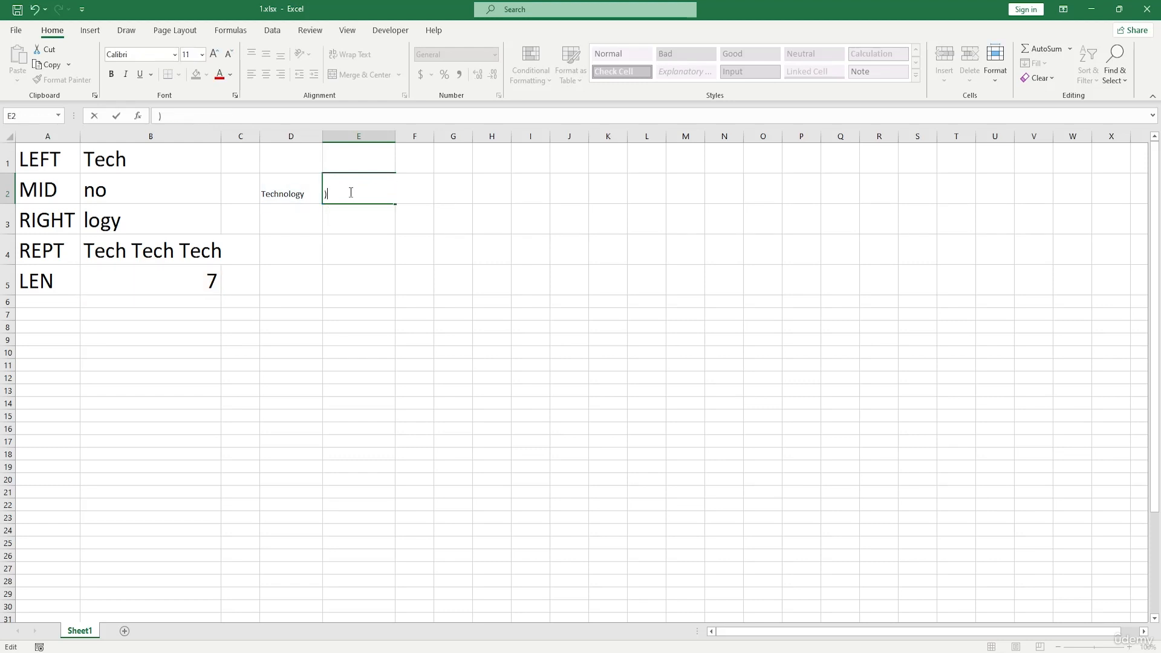
text(=concat)
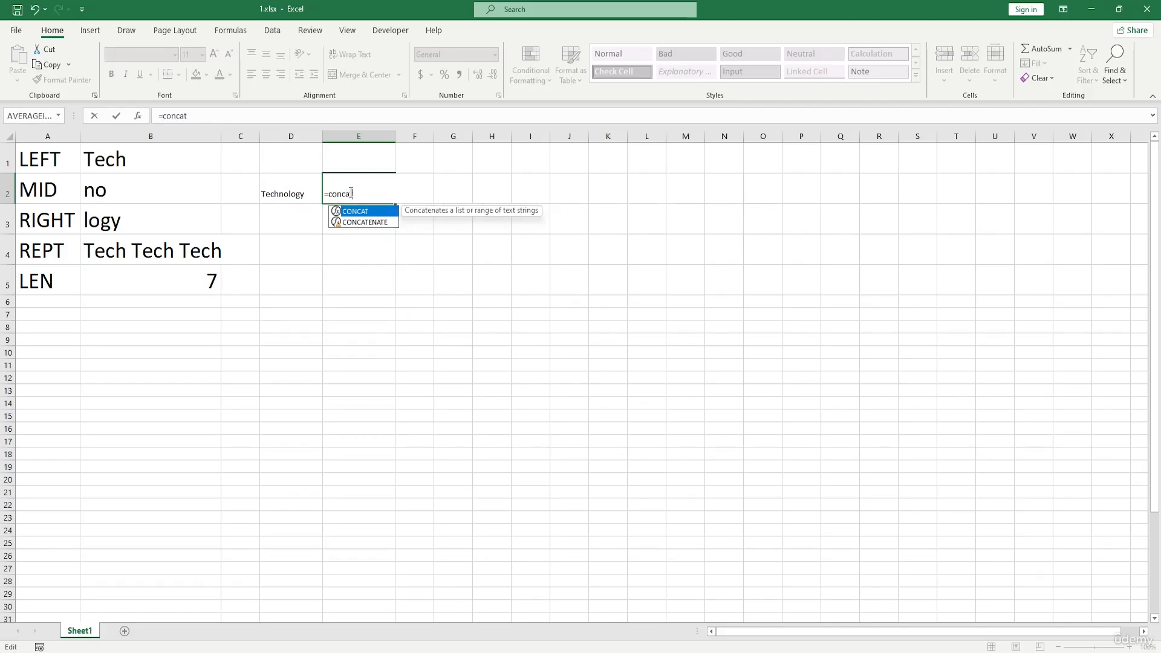
key(Tab)
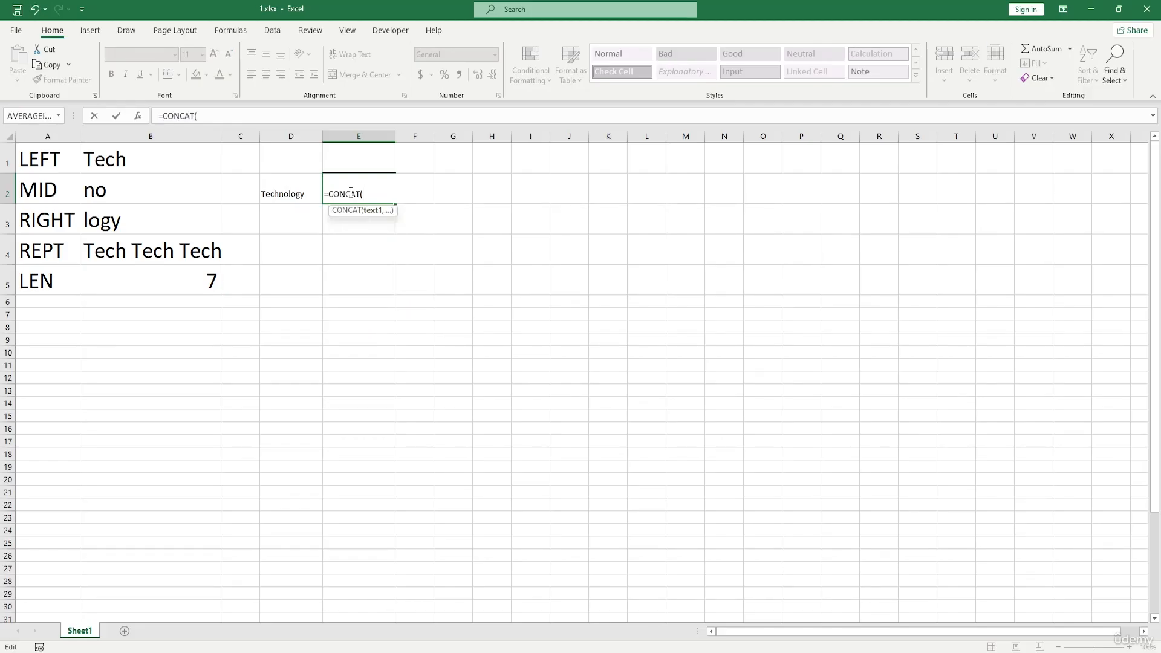
click(131, 157)
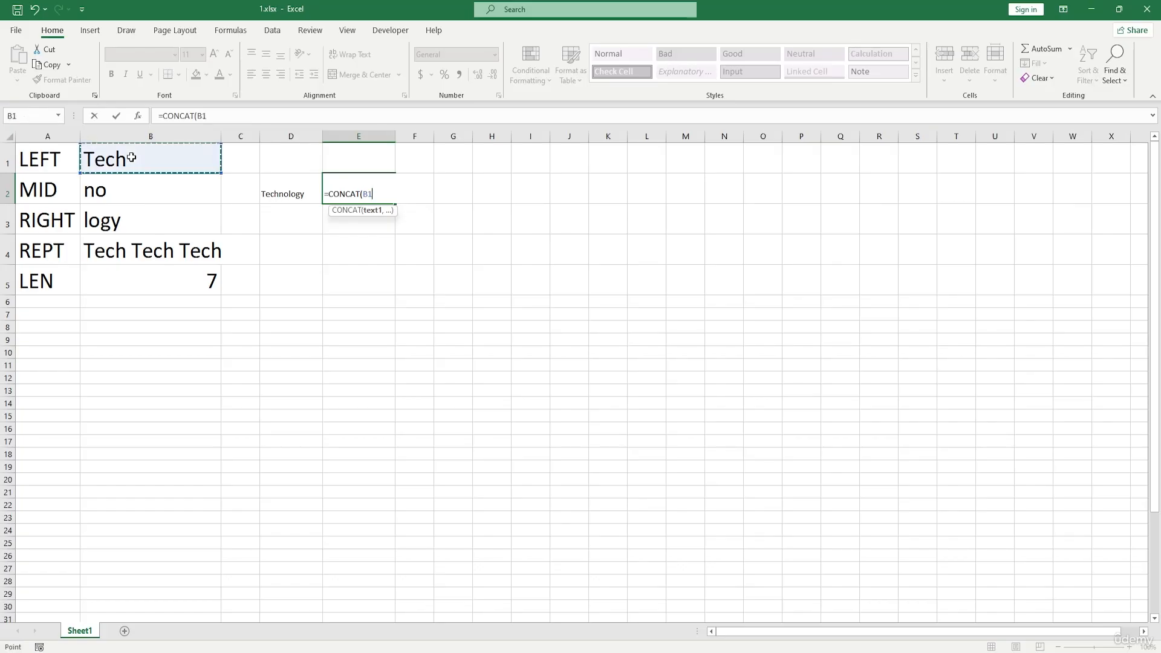
text(,)
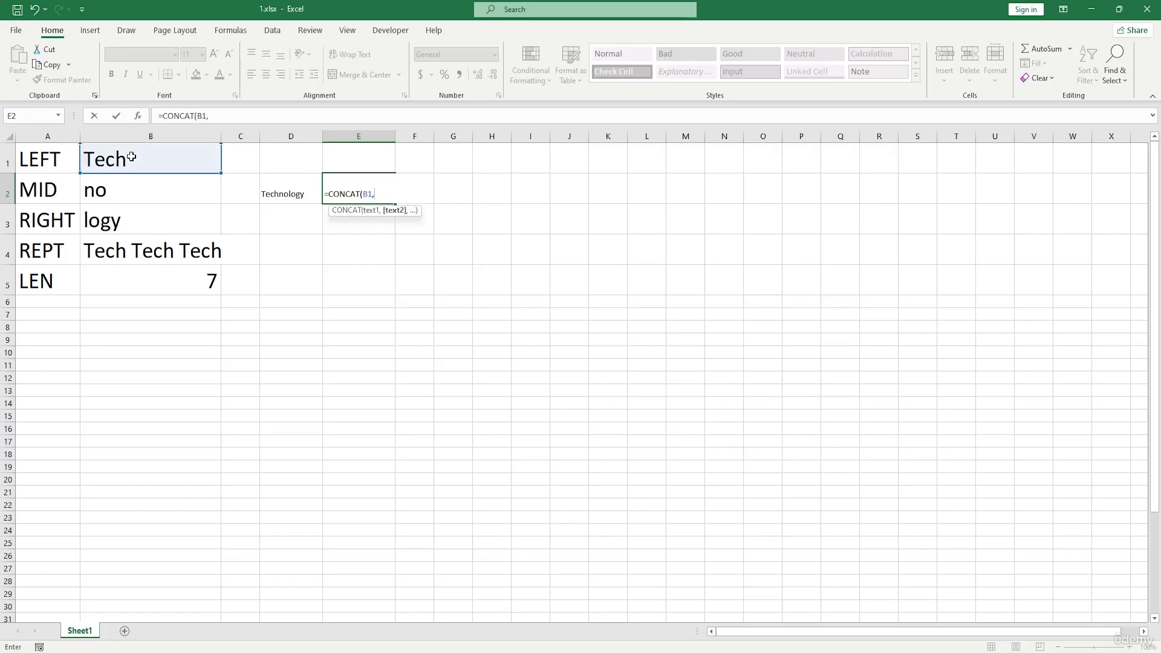
text("",)
click(148, 199)
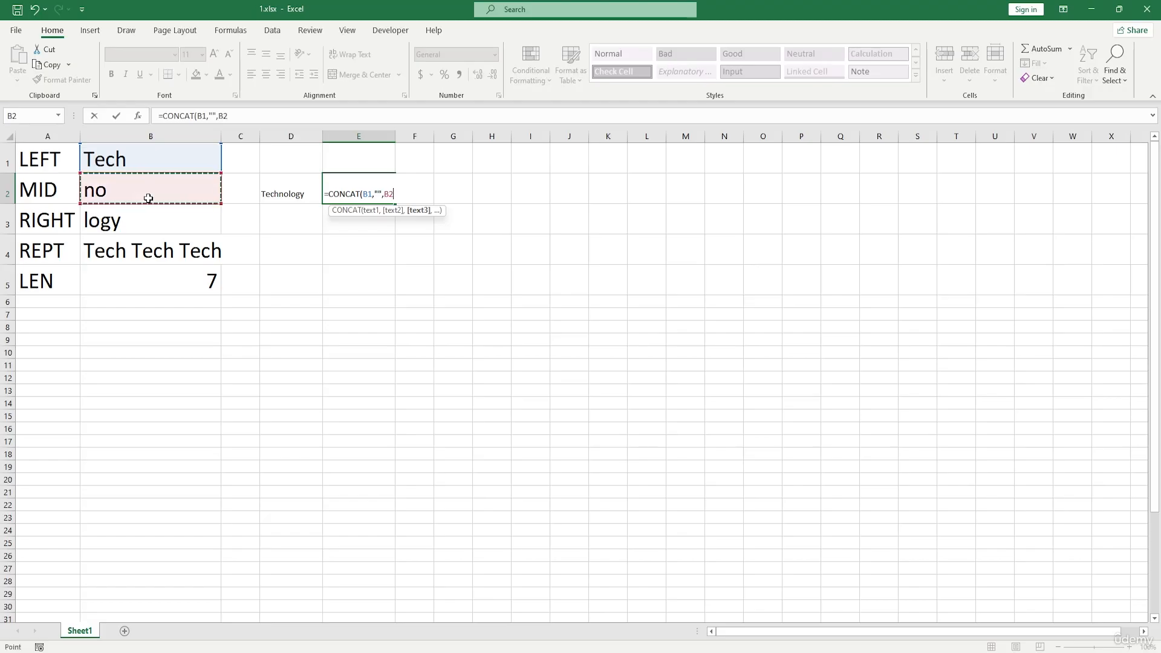
text())
key(Return)
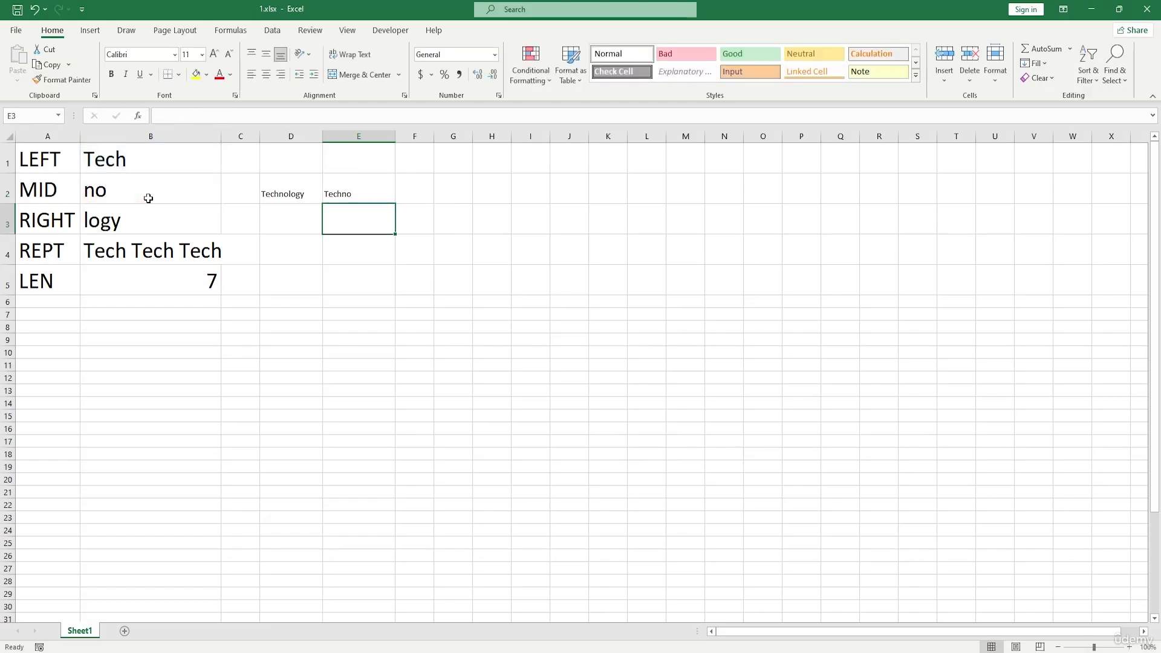
Replace E2's formula with =B1&""&B2 to join the two cells with the ampersand operator
double_click(360, 192)
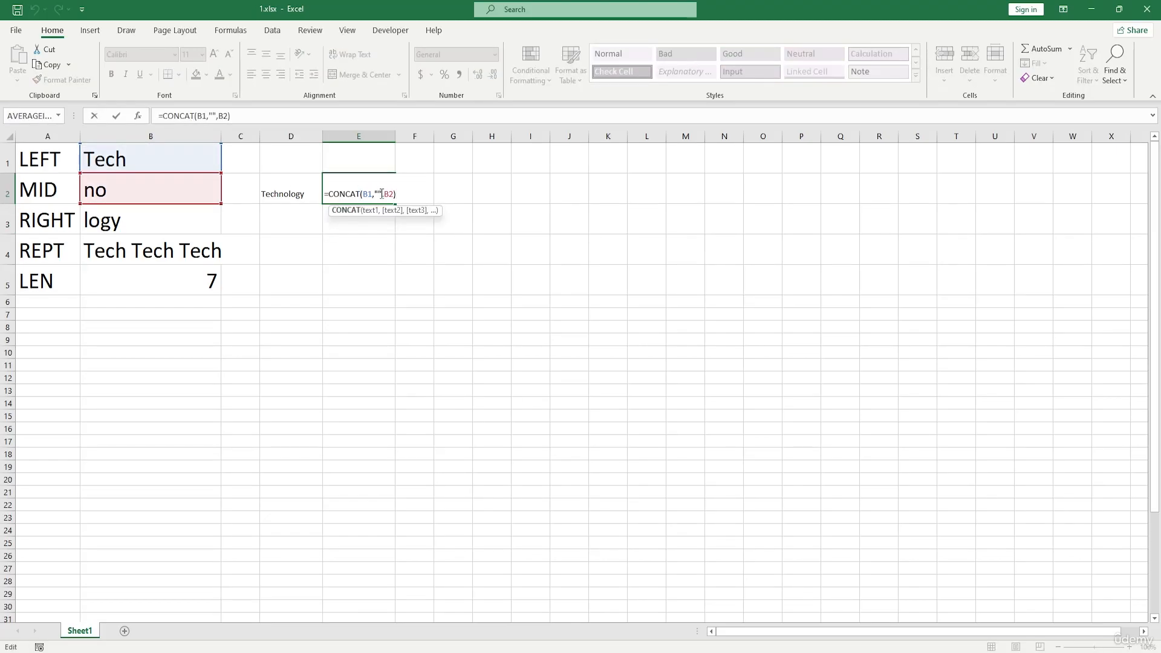
drag(398, 191, 315, 190)
key(BackSpace)
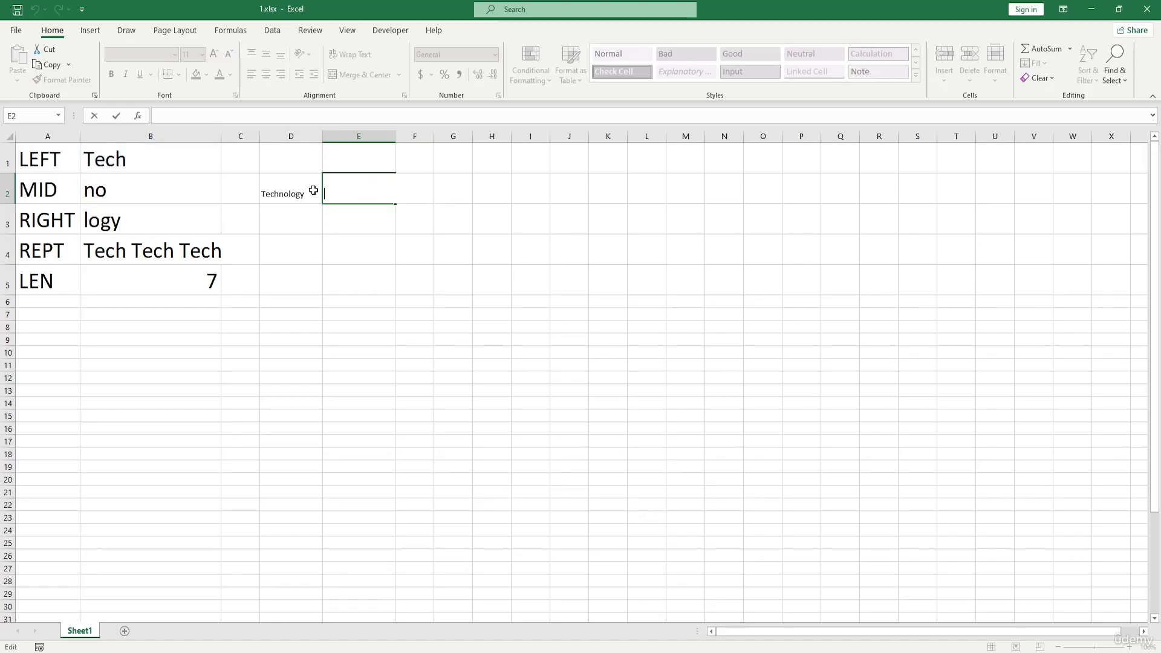
text(=)
click(126, 157)
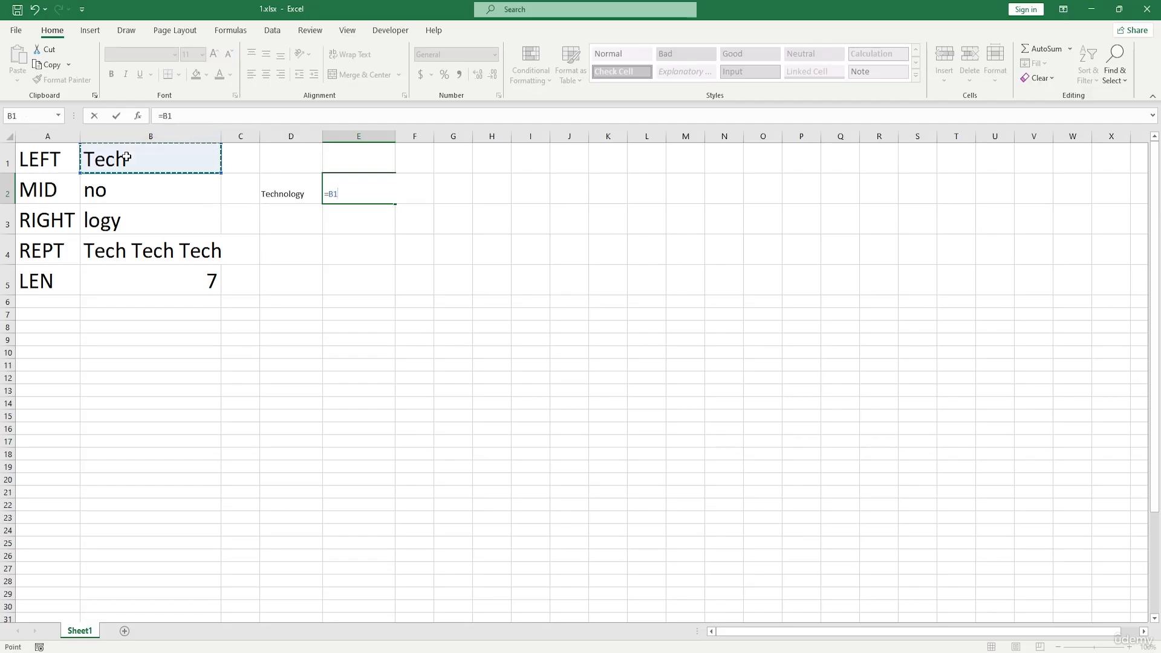
text(&)
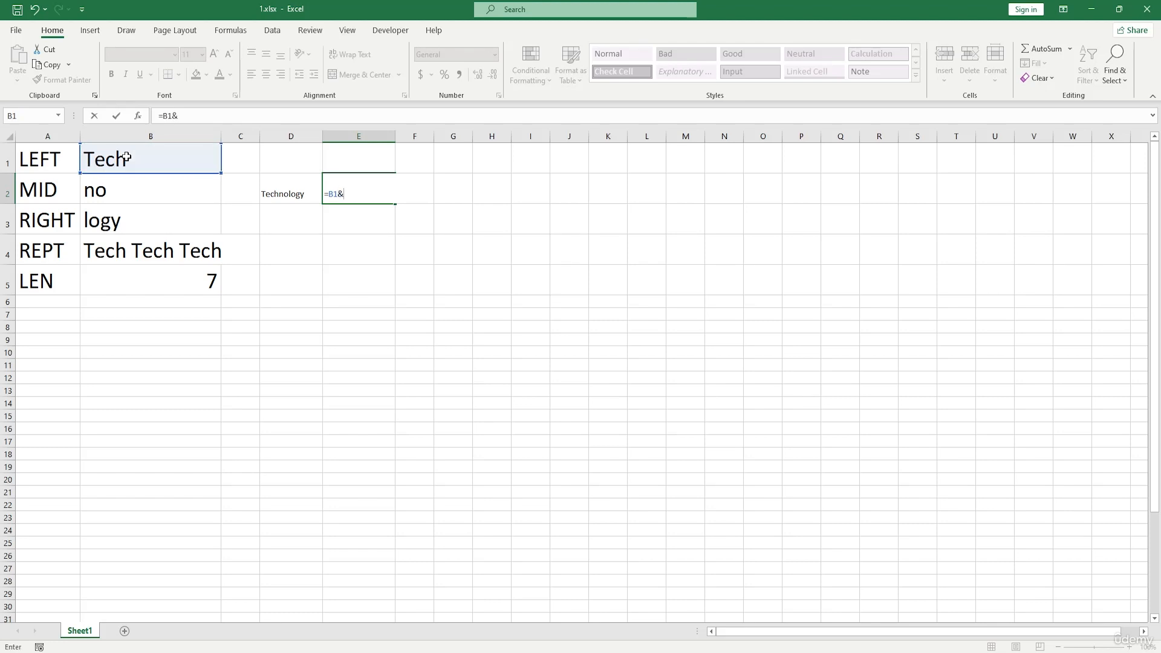
text(""&)
click(143, 190)
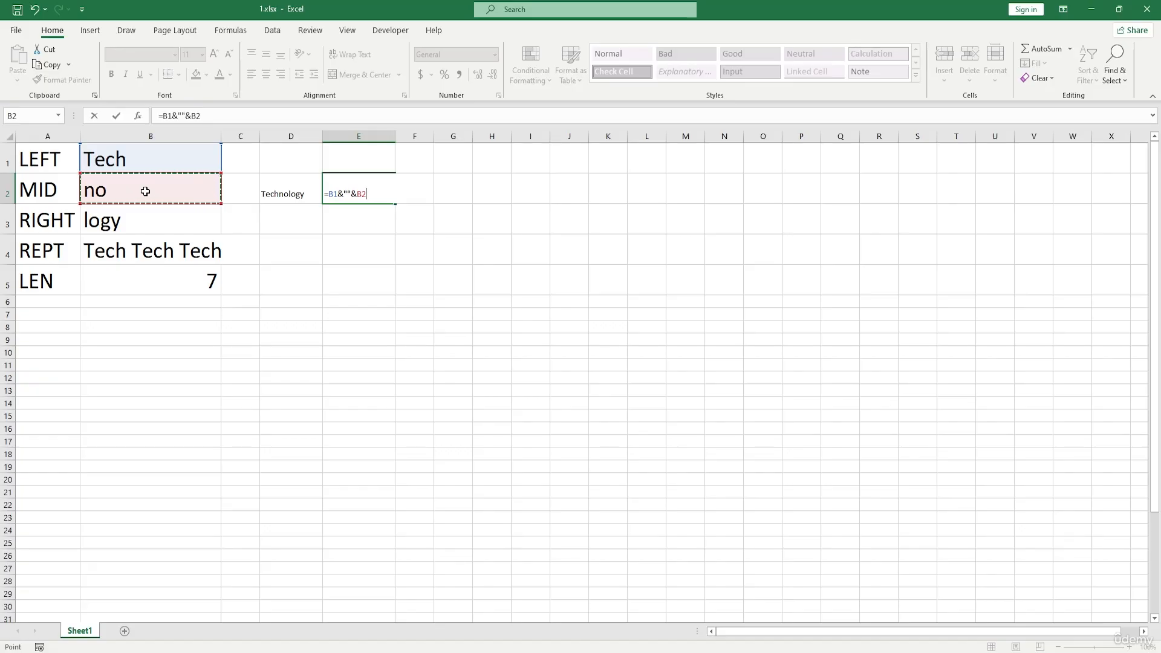
key(Return)
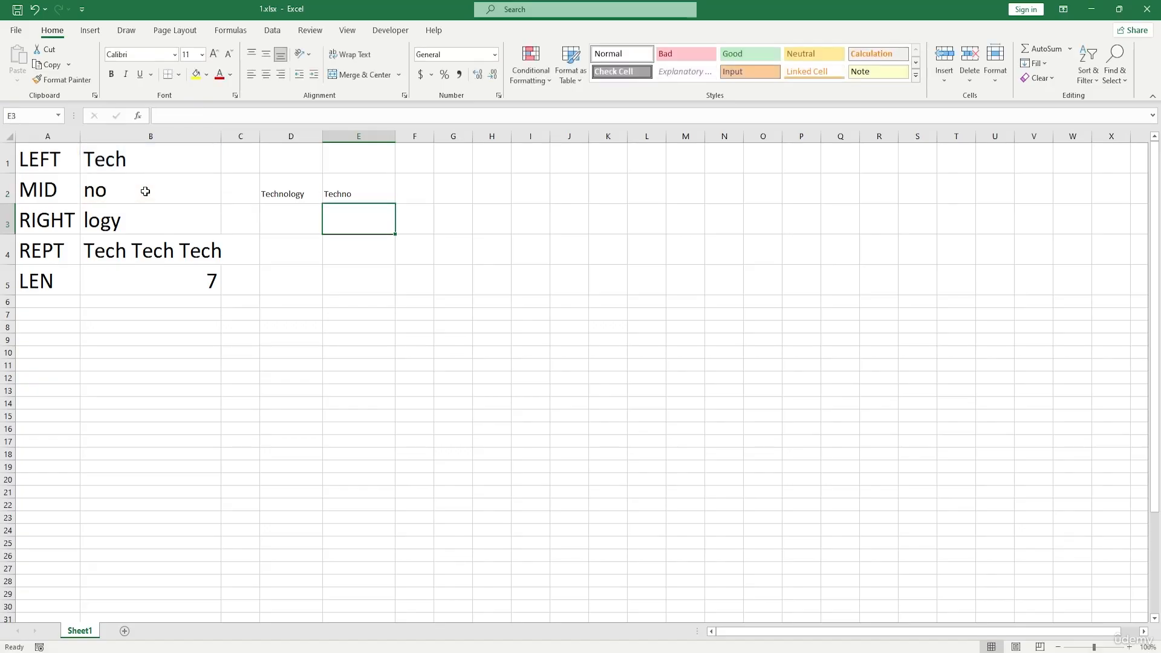
Add a space between the quotation marks in E2's formula, making it =B1&" "&B2
double_click(346, 193)
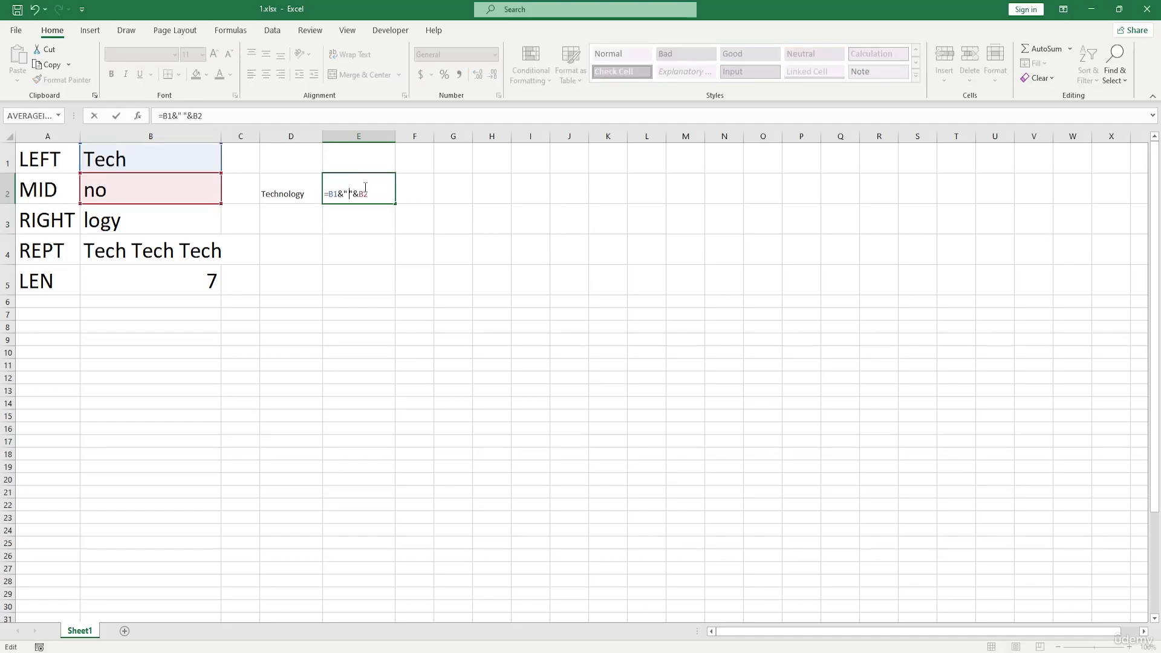
key(Return)
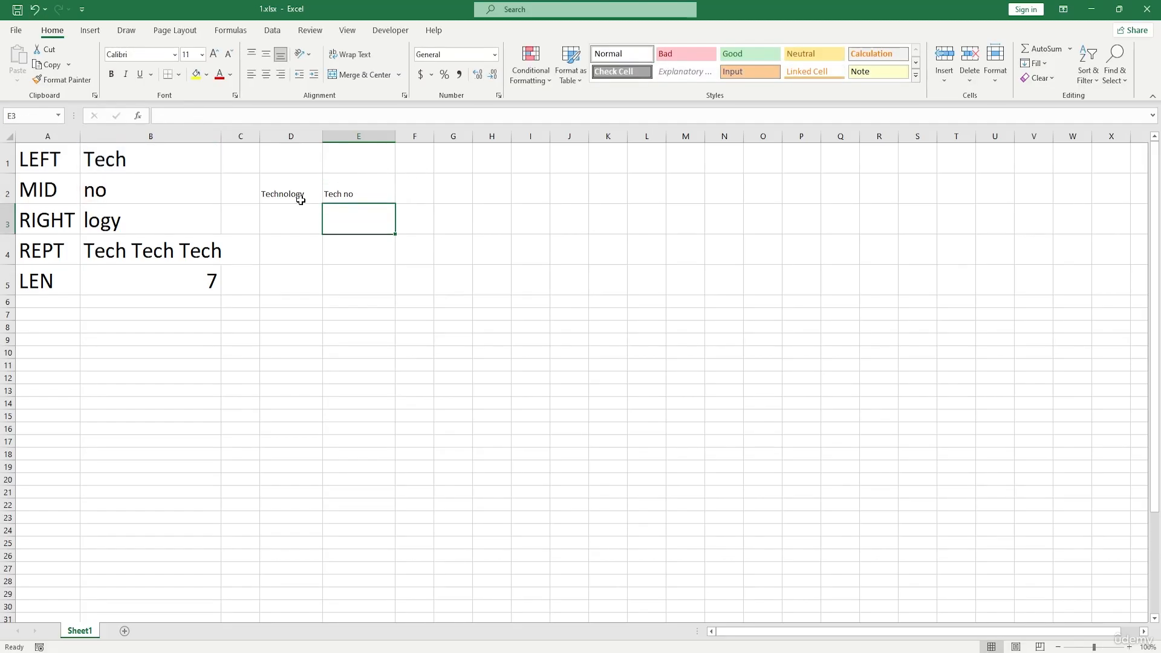
click(344, 193)
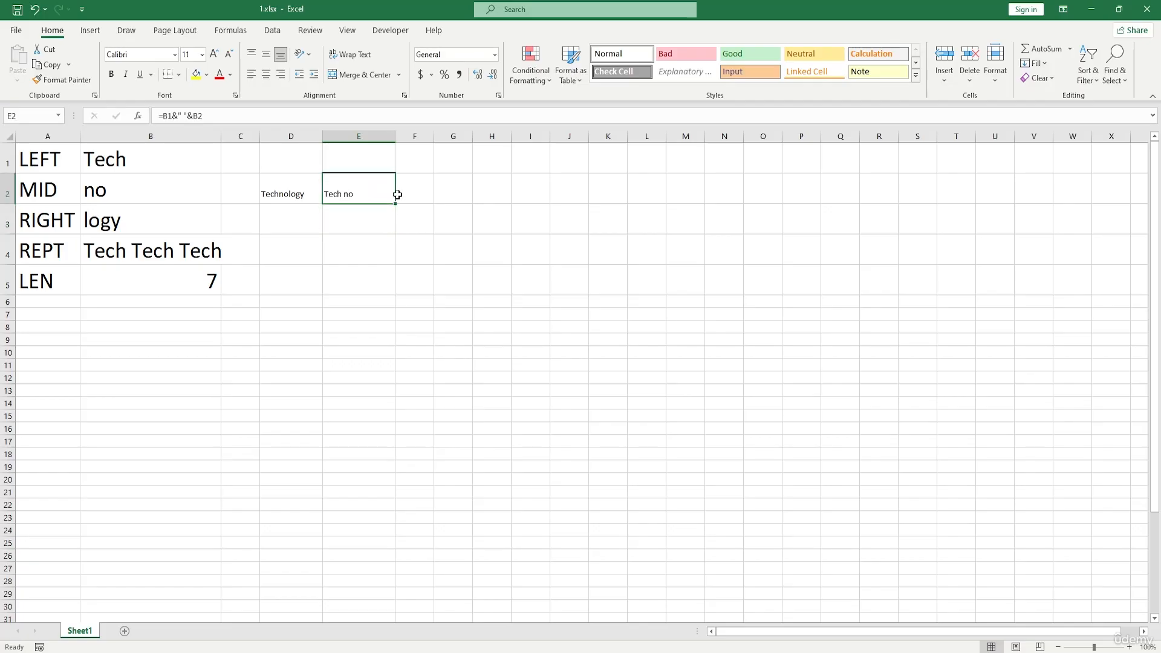
Replace the B2 reference in E2 with the number 7, making the formula =B1&" "&7, and review it
double_click(349, 195)
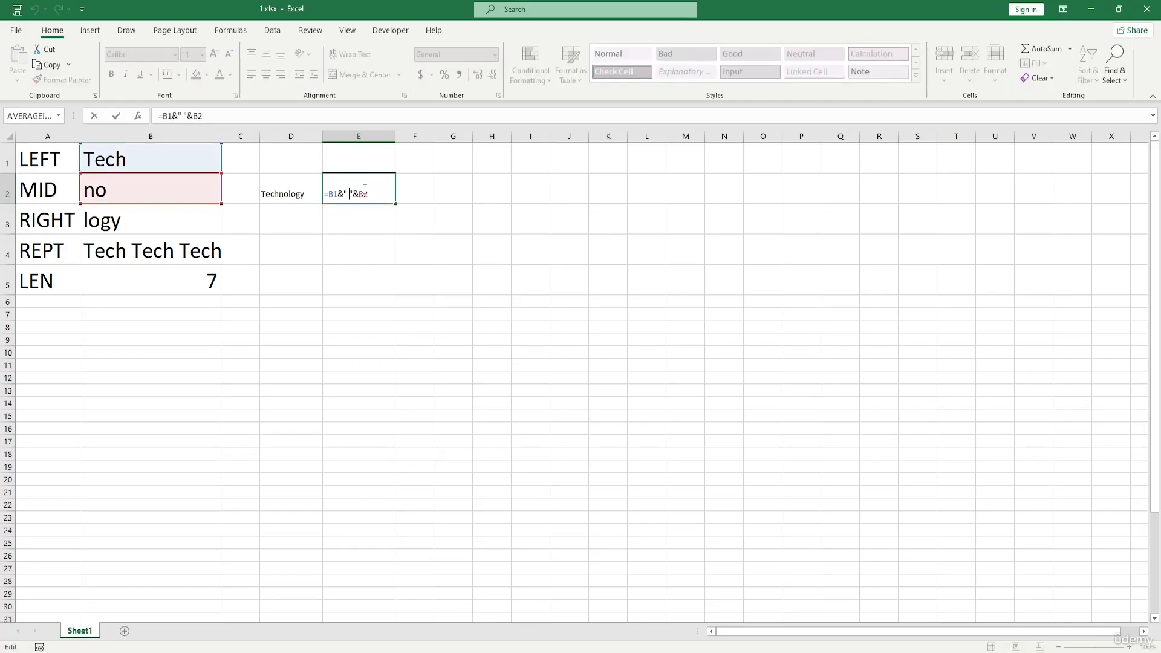
click(372, 192)
key(BackSpace)
key(BackSpace)
text(2)
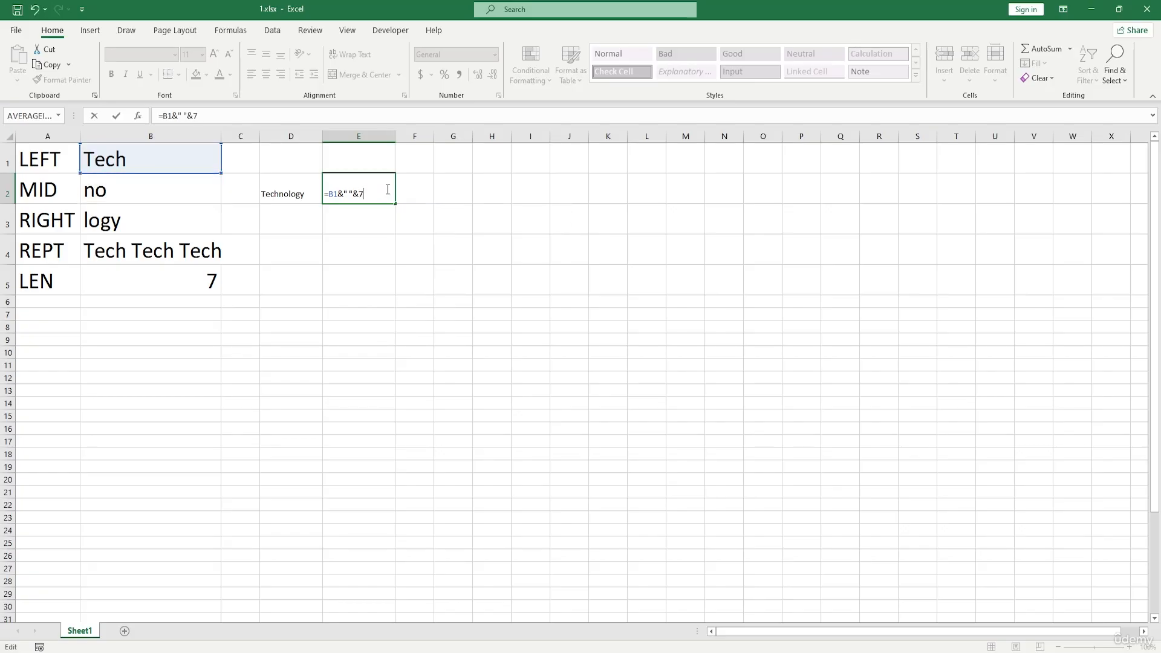
key(Return)
click(342, 192)
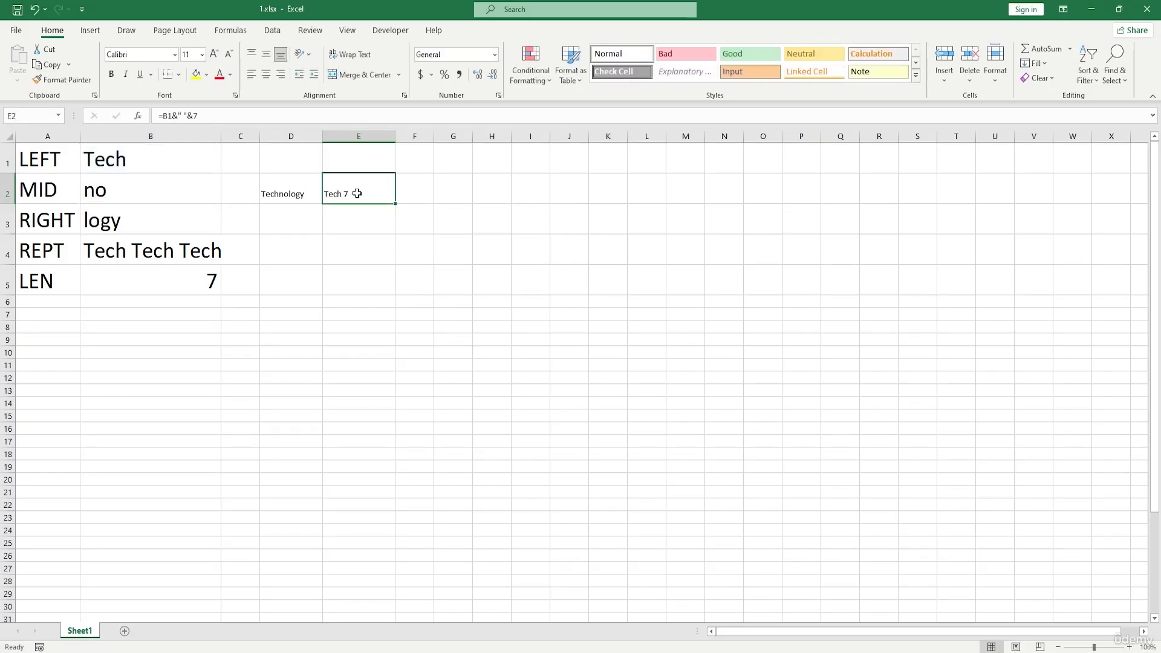
double_click(342, 193)
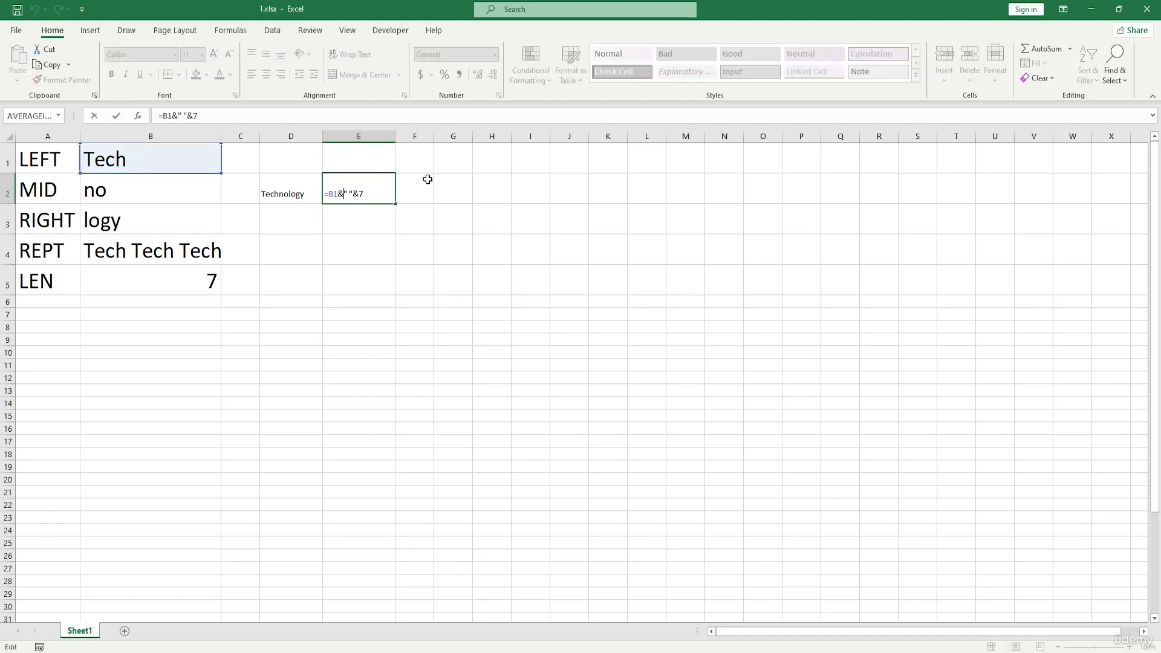
click(350, 191)
key(Return)
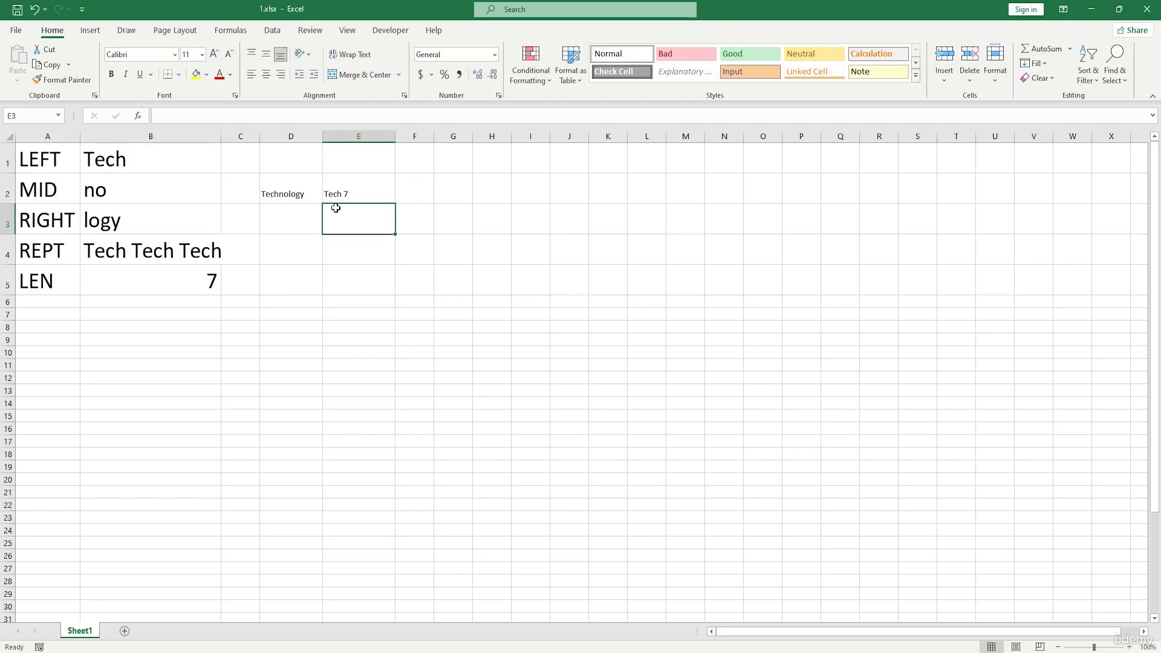
click(339, 192)
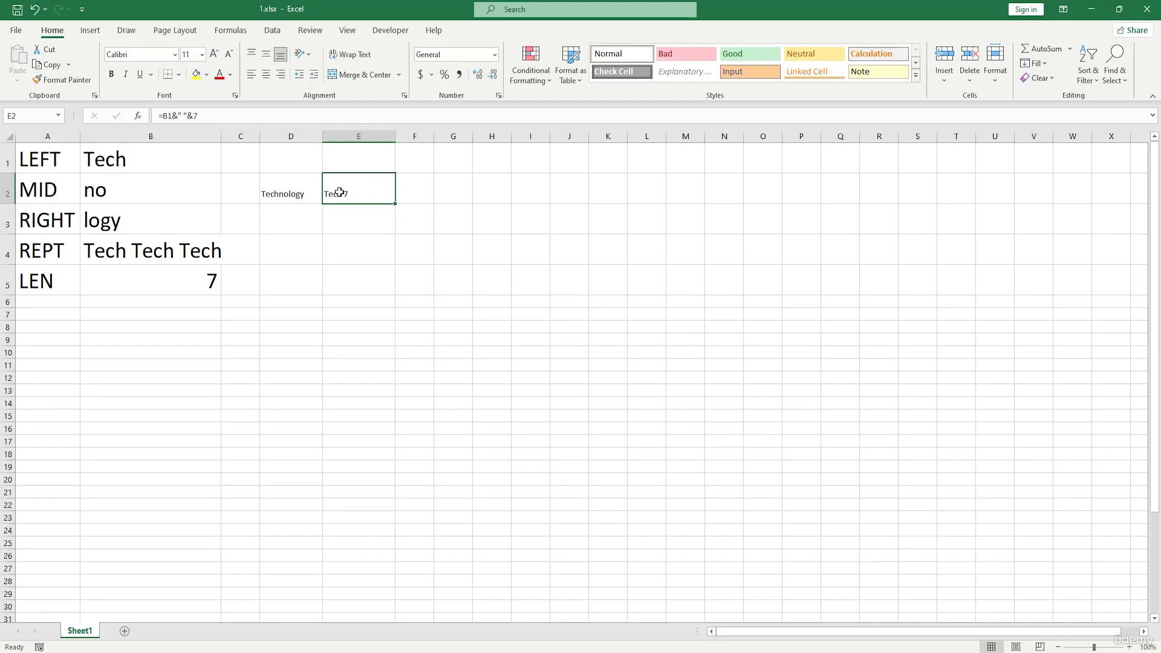